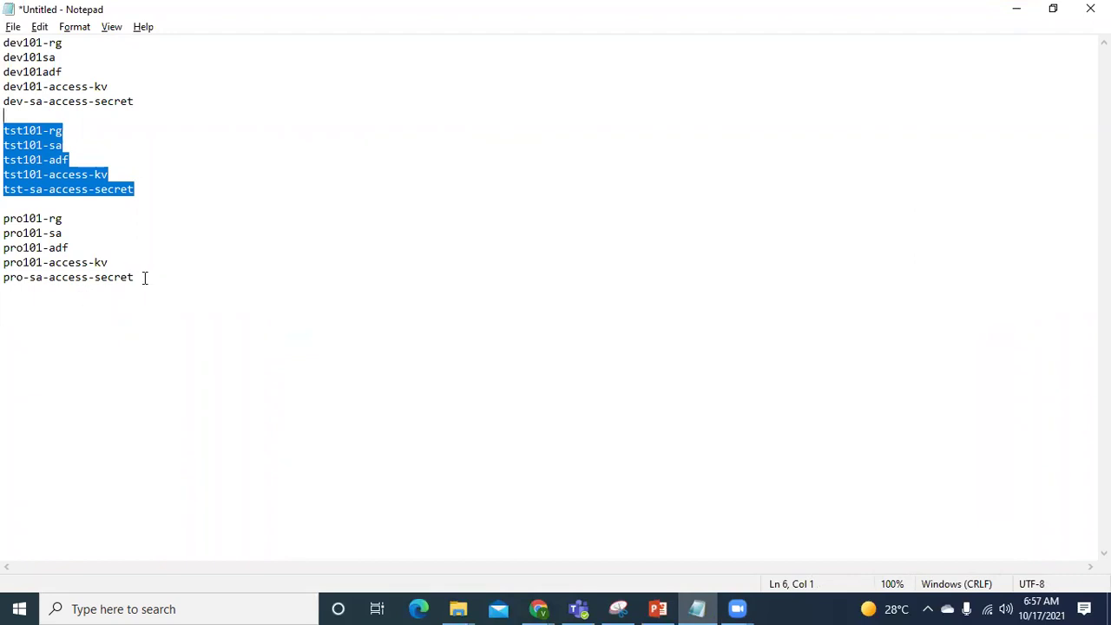
Step: Switch from Notepad to the Azure portal and open the dev101-rg resource group to review its resources
left_click(306, 243)
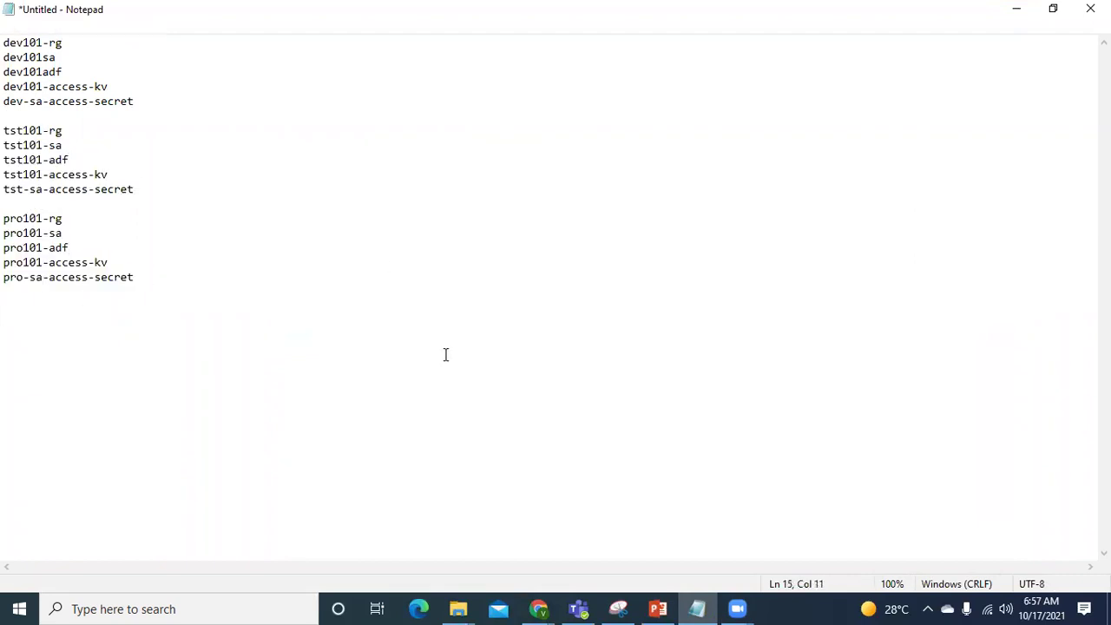
mouse_move(539, 608)
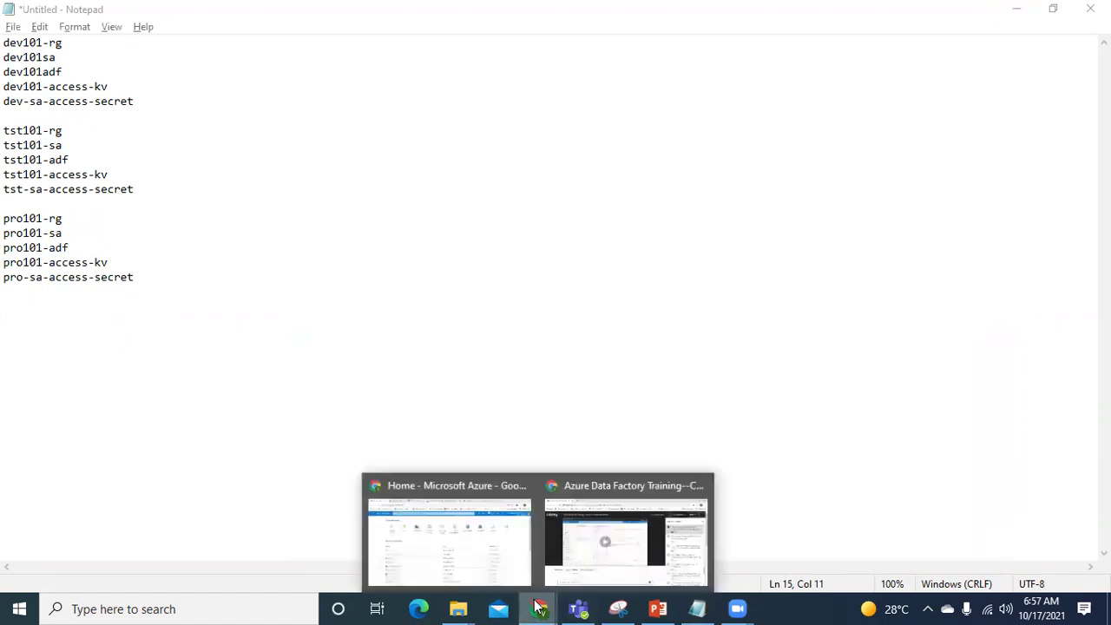
left_click(426, 558)
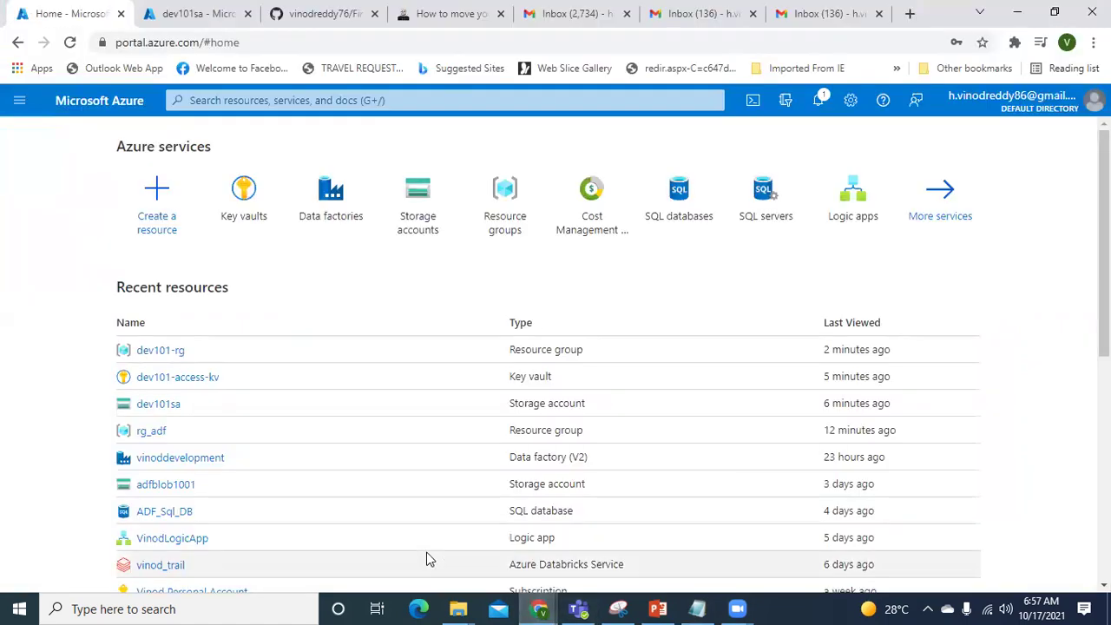
left_click(154, 350)
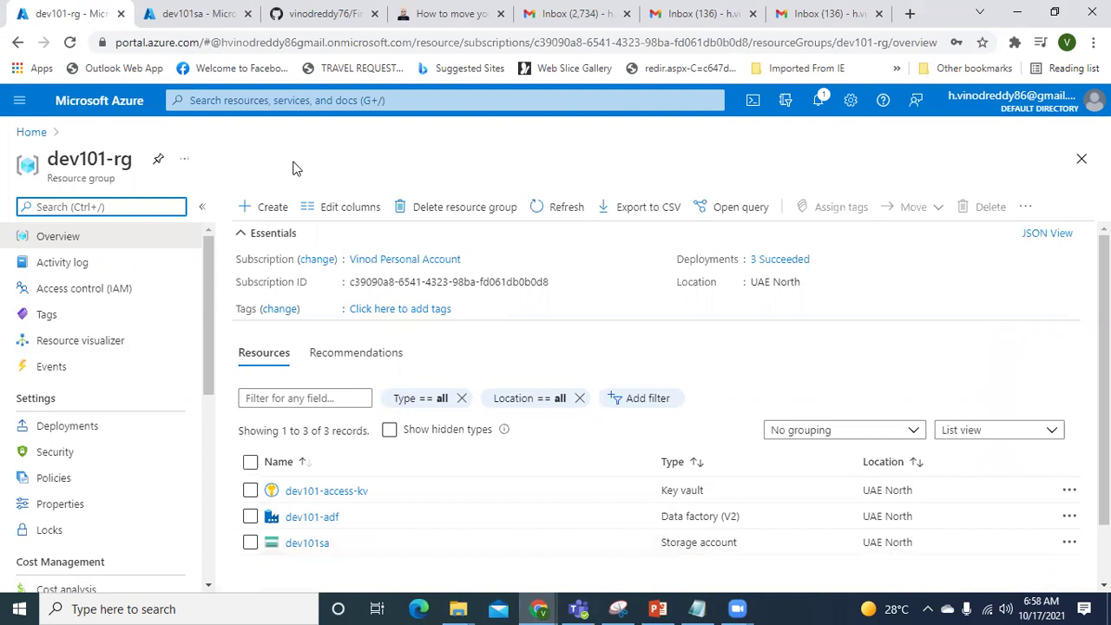
Step: Return to the portal home, find the Resource groups service and start creating a new resource group
left_click(272, 207)
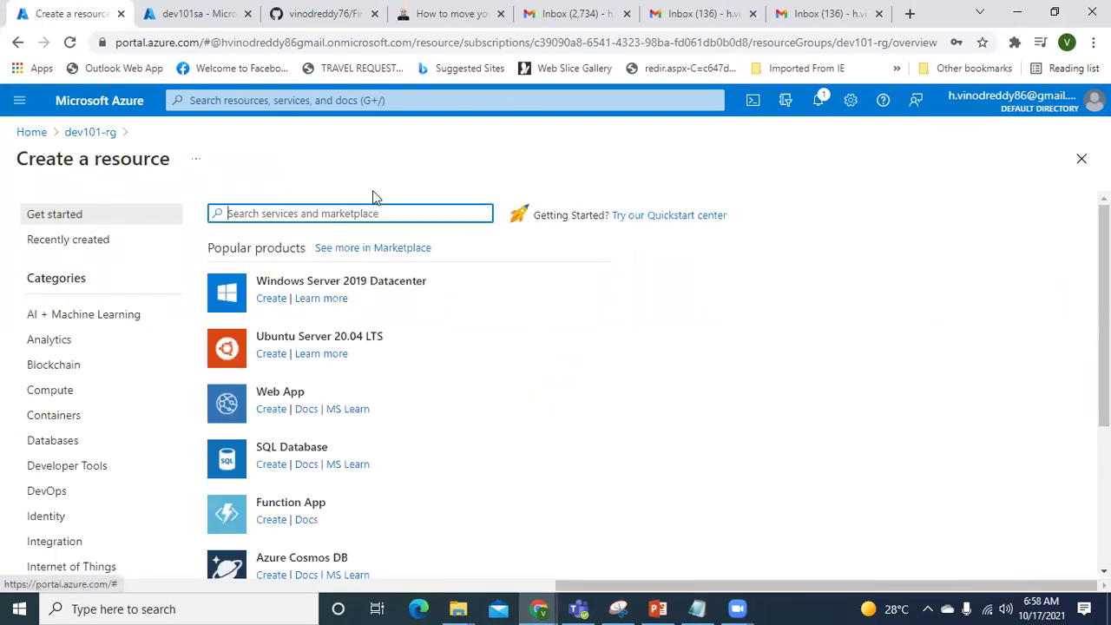
left_click(108, 100)
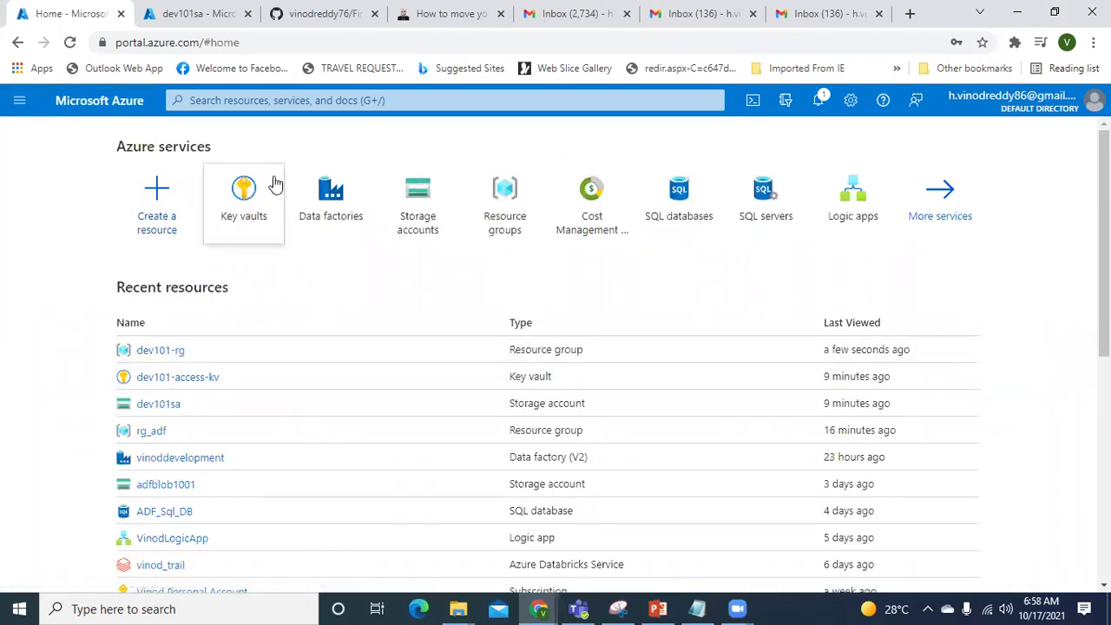
left_click(269, 100)
type("resour")
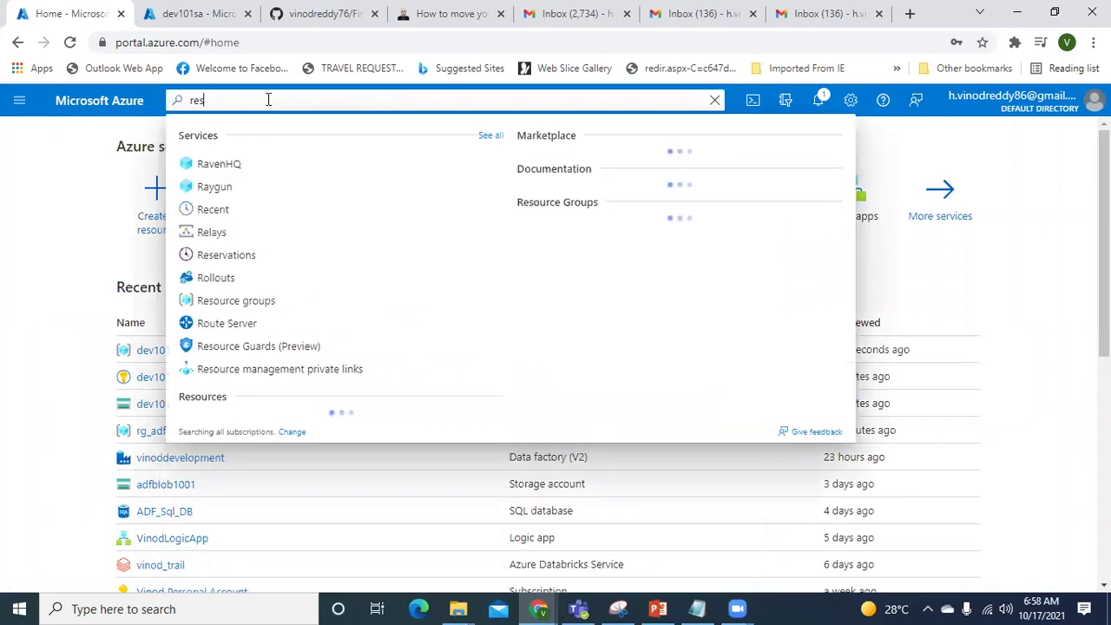
left_click(203, 165)
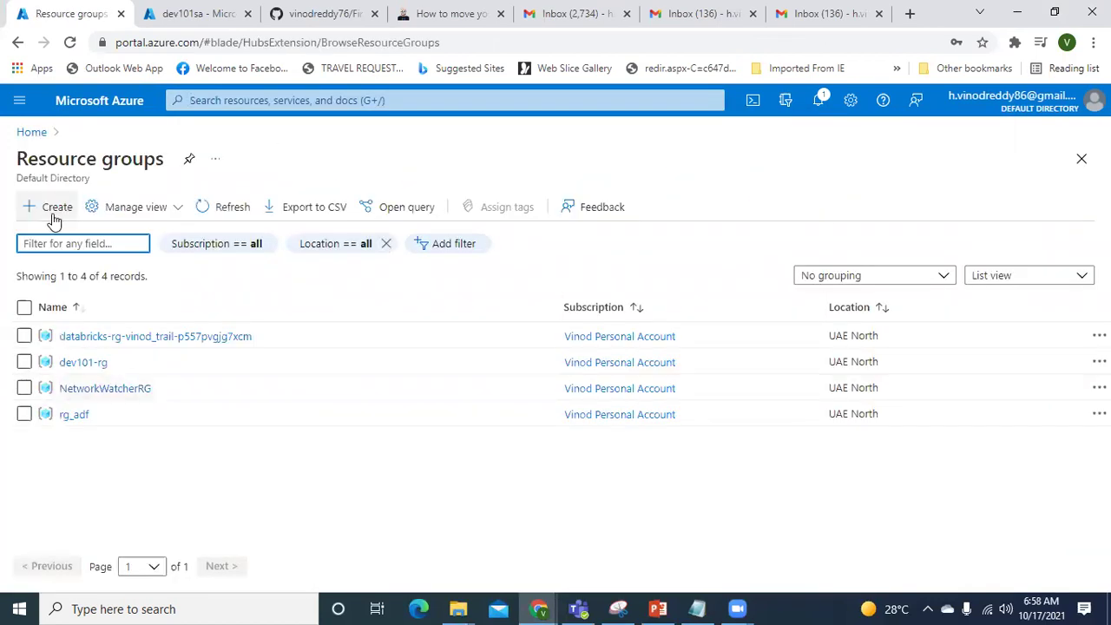
left_click(54, 217)
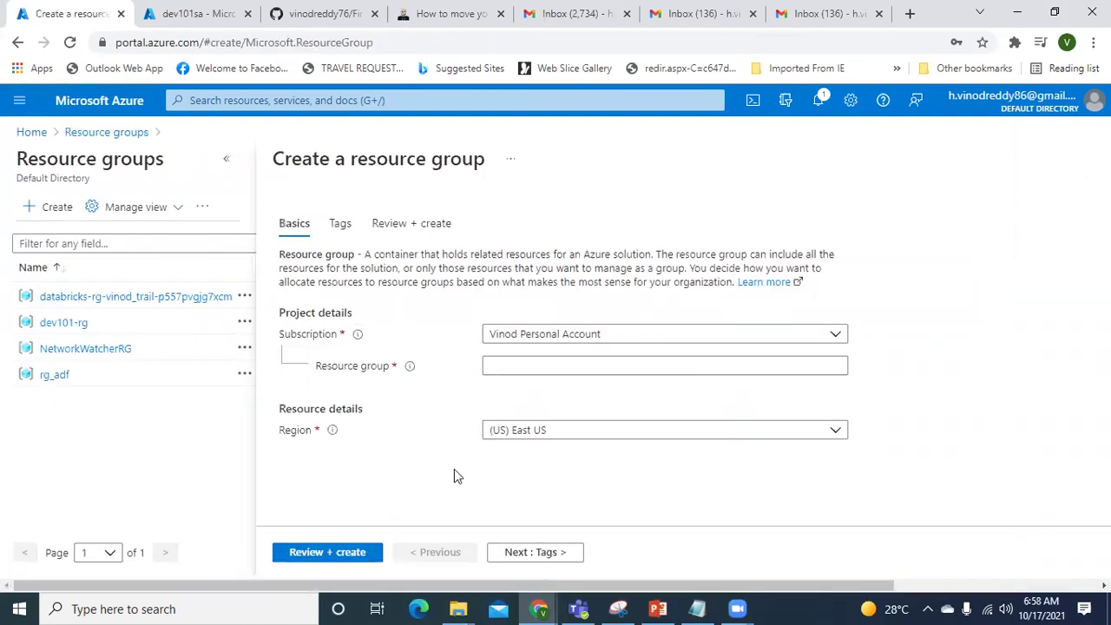
Step: Copy the name tst101-rg from the Notepad list and paste it as the new resource group's name
left_click(688, 608)
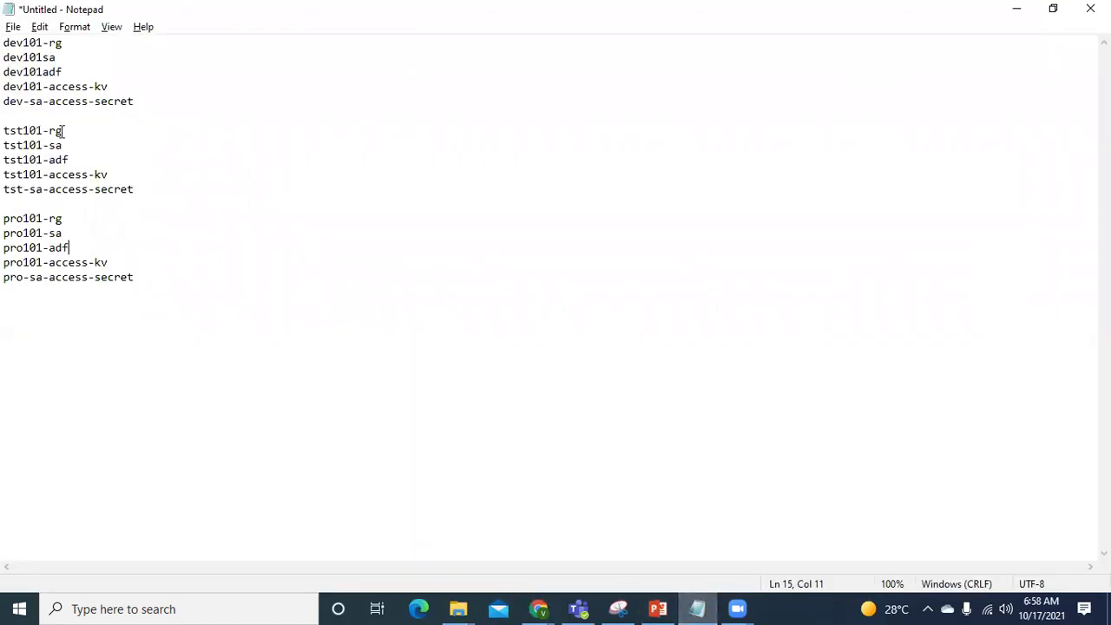
left_click_drag(63, 131, 5, 131)
key("ctrl+c")
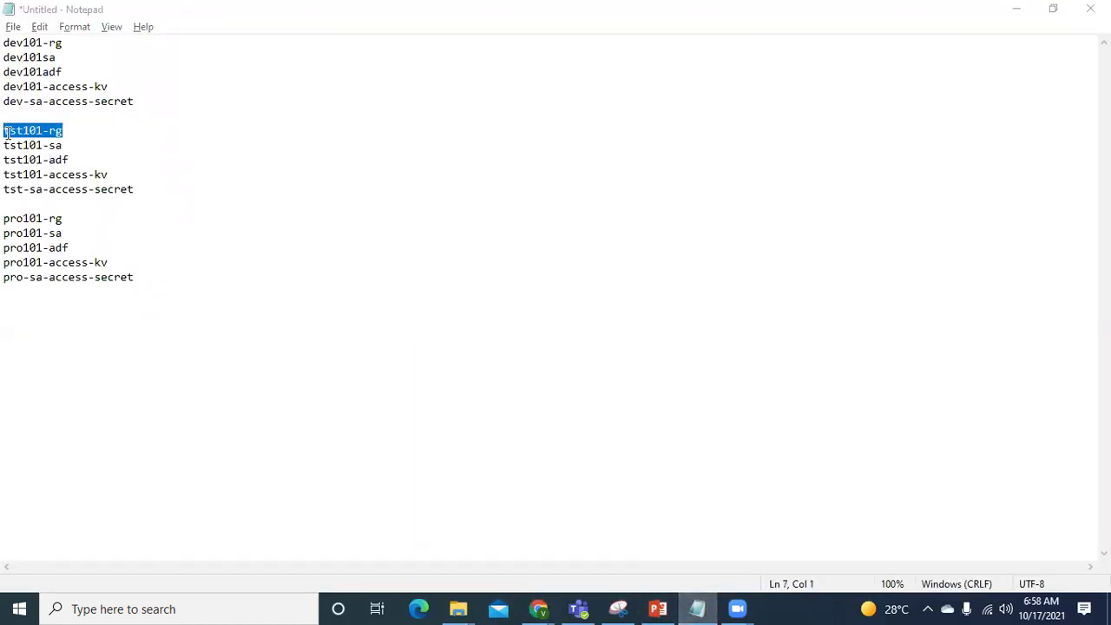
left_click(538, 608)
left_click(443, 538)
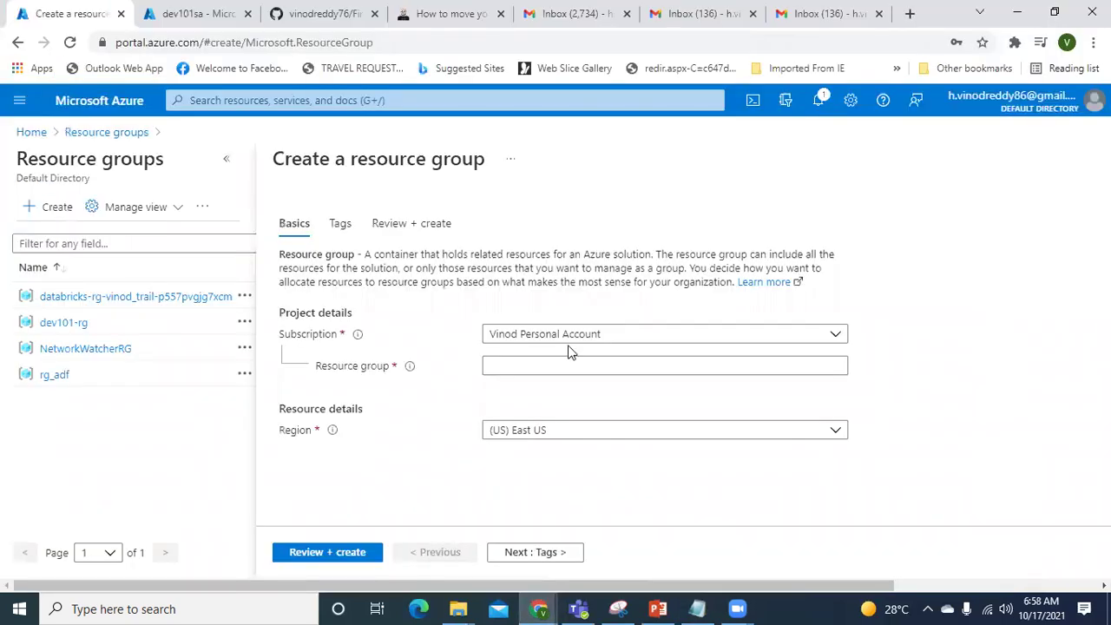
left_click(595, 366)
key("ctrl+v")
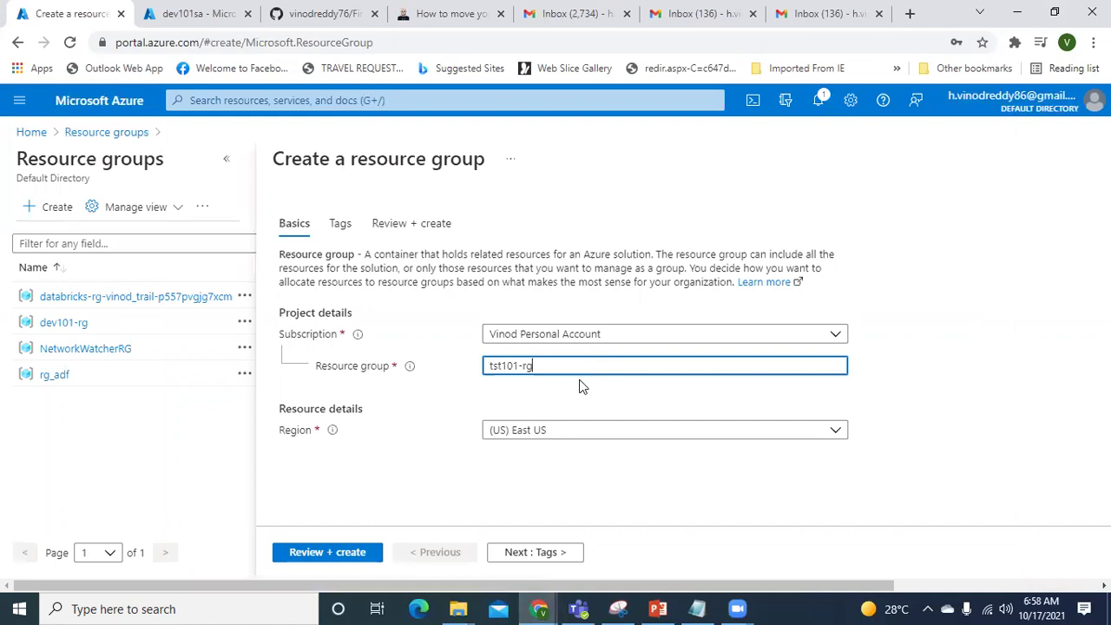
Step: Set the resource group's region to (Middle East) UAE North, then review and create it
left_click(570, 435)
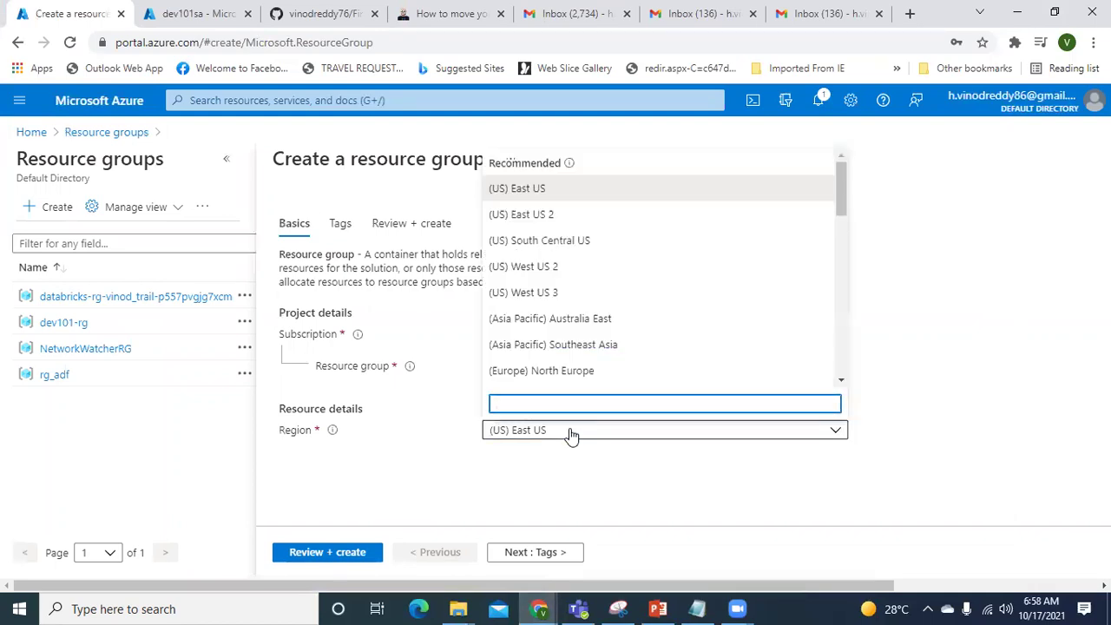
type("uae")
left_click(570, 375)
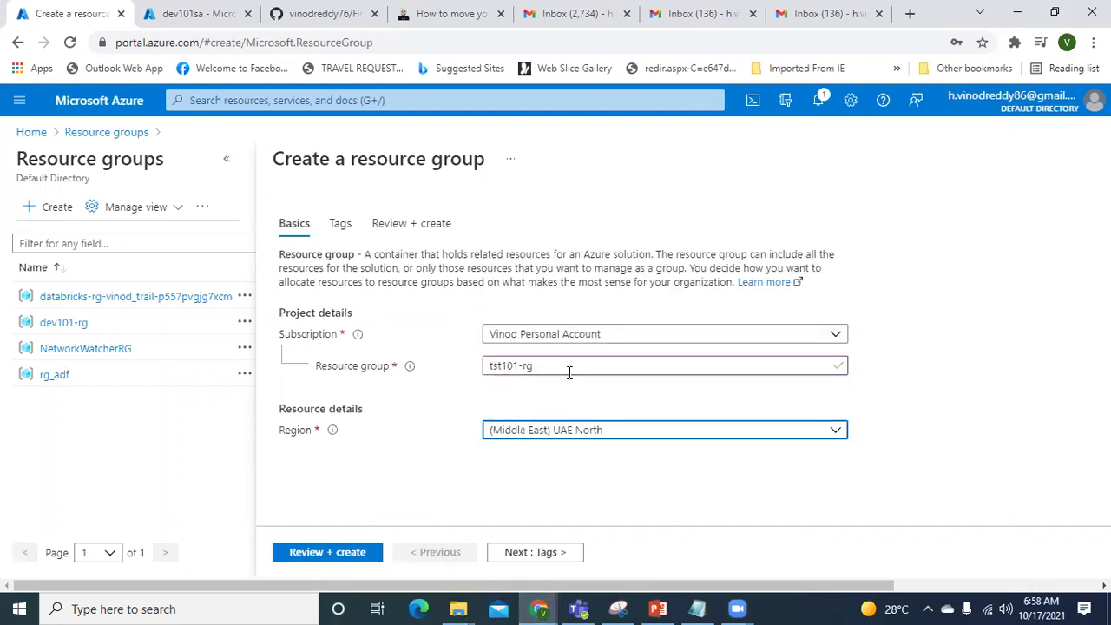
left_click(344, 556)
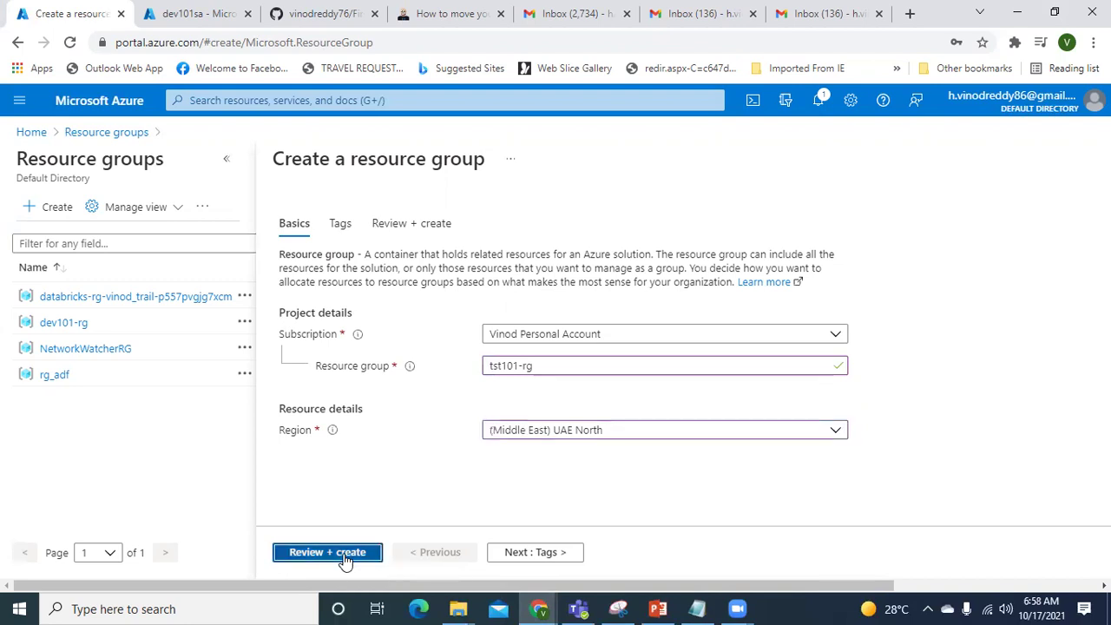
left_click(306, 552)
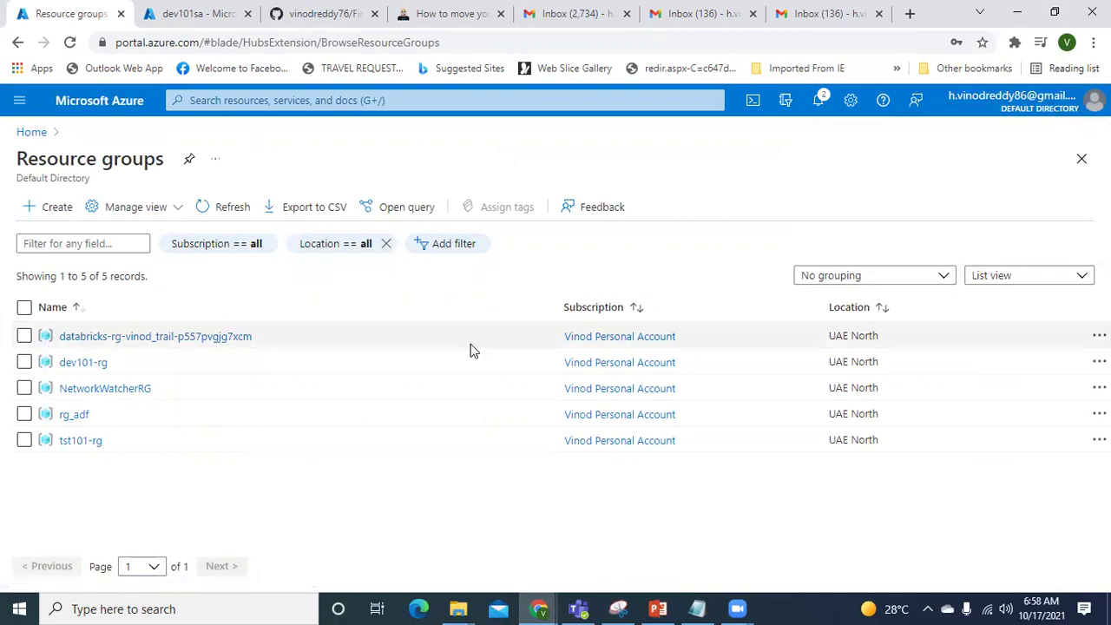
Step: Look into the tst101-rg resource group, then find the Storage accounts service and start a new storage account
left_click(83, 441)
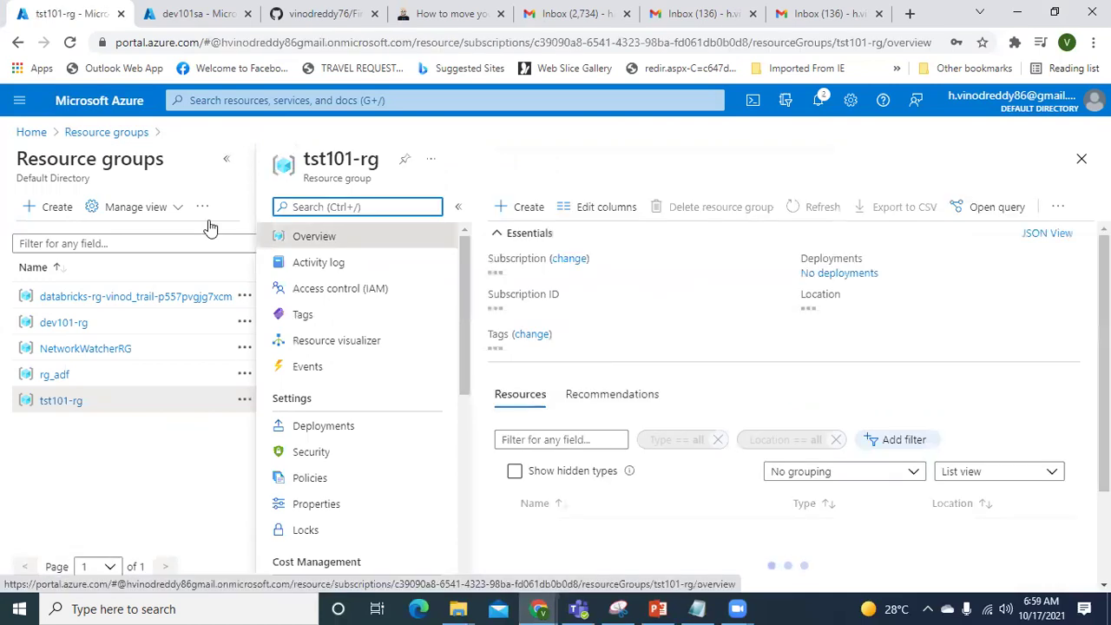
left_click(123, 113)
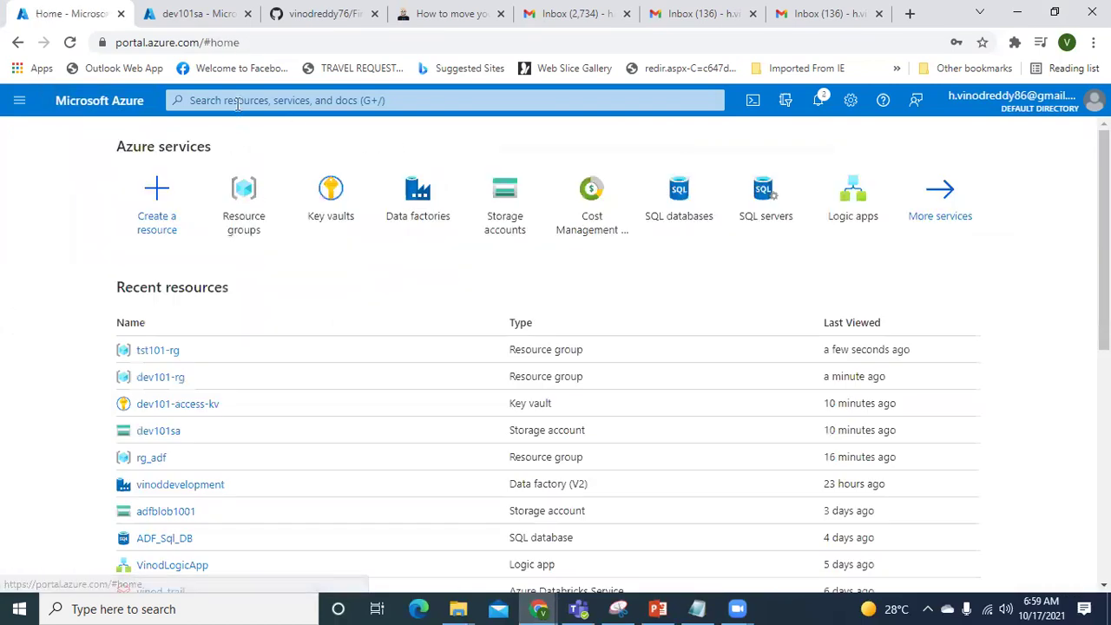
left_click(248, 99)
type("storage")
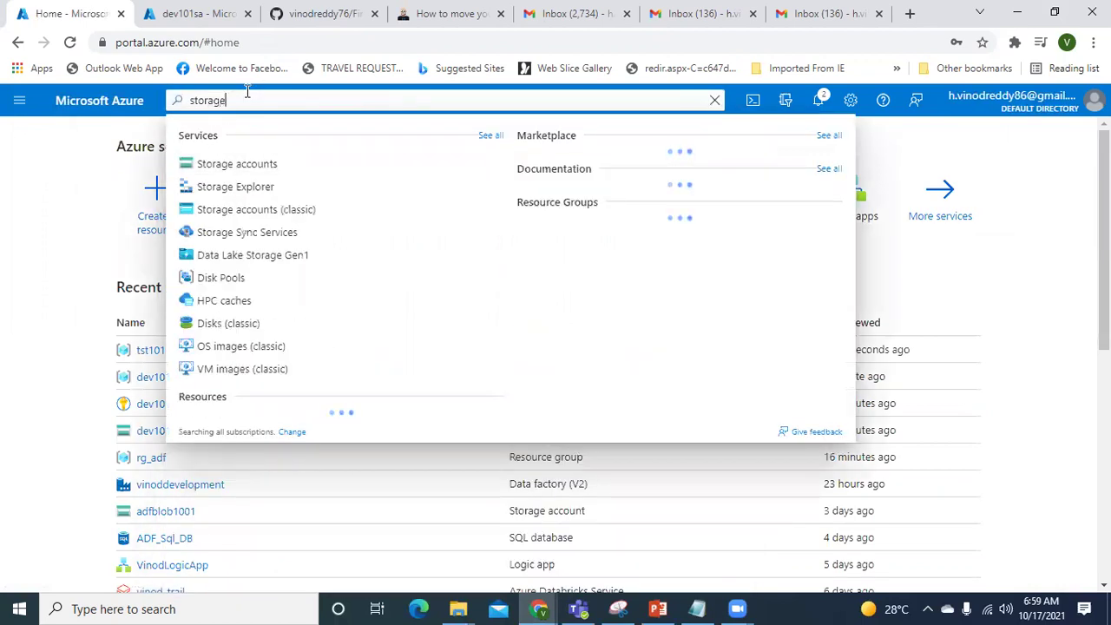
left_click(247, 164)
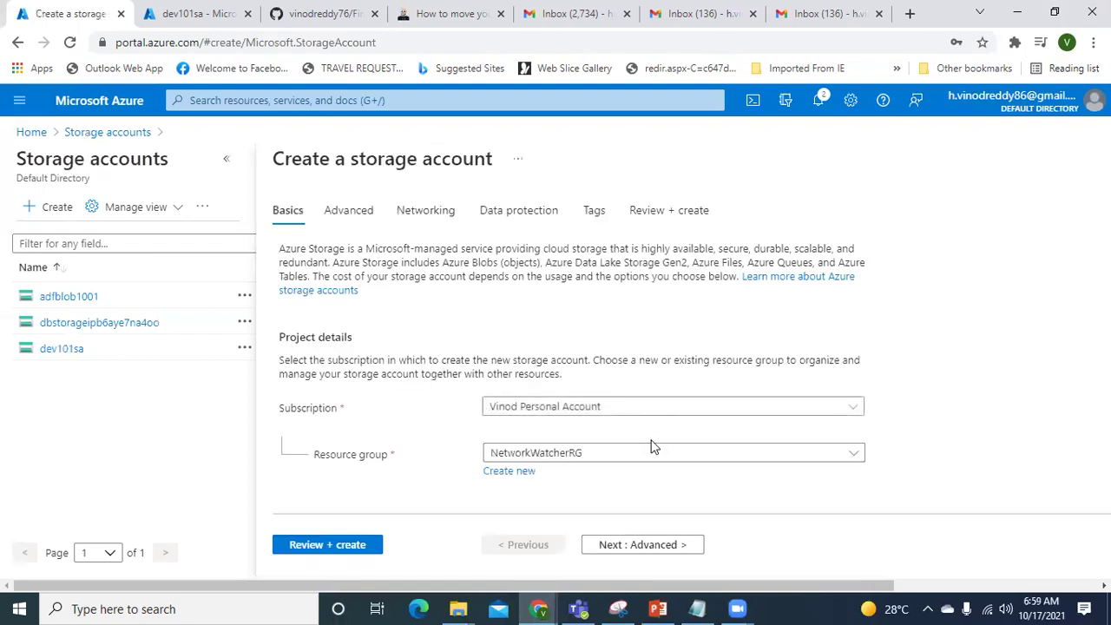
Step: Name the storage account tst101sa by reusing the earlier dev101sa entry and replacing its prefix with tst
scroll(652, 446, "down", 5)
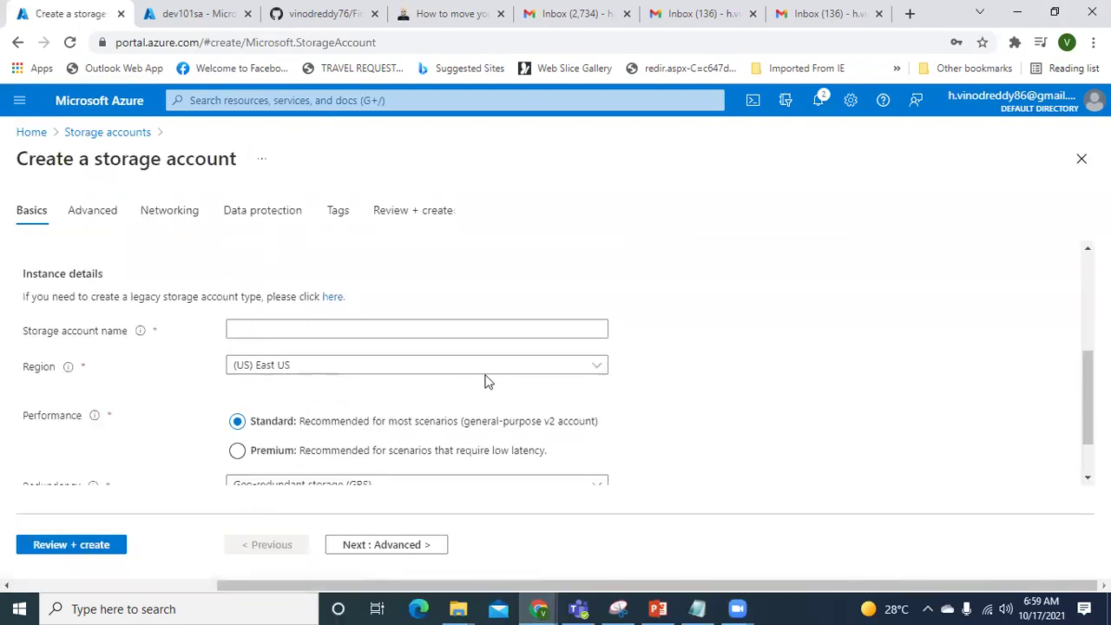
left_click(389, 328)
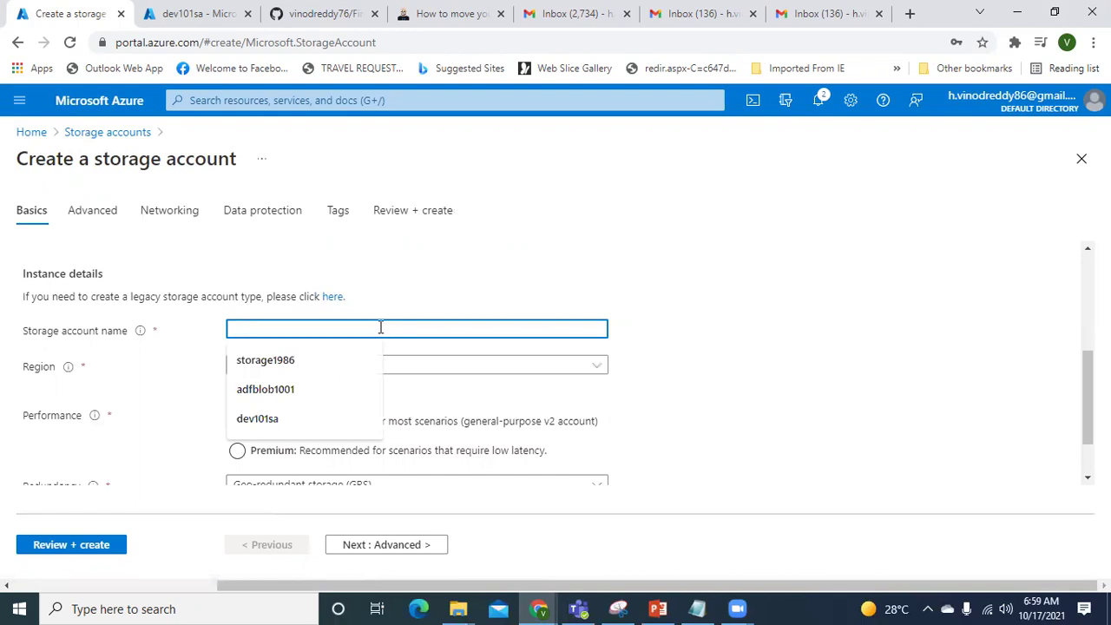
left_click(271, 428)
key("Left")
key("Left")
key("Left")
key("Left")
key("Left")
key("BackSpace")
key("BackSpace")
key("BackSpace")
type("tst")
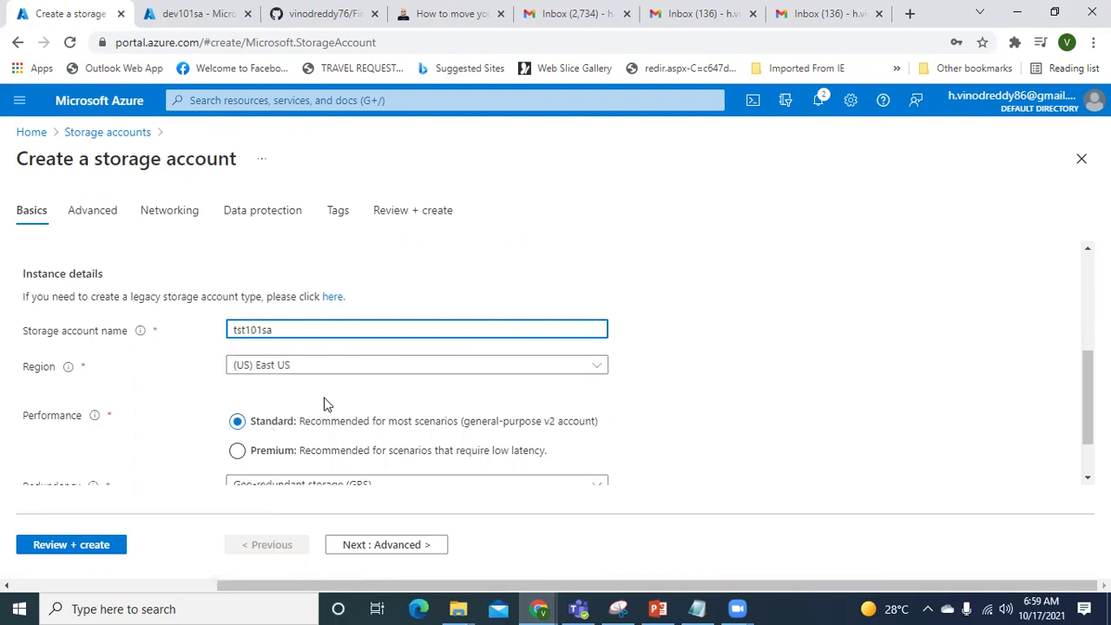
Step: Set the storage account's region to (Middle East) UAE North
left_click(425, 374)
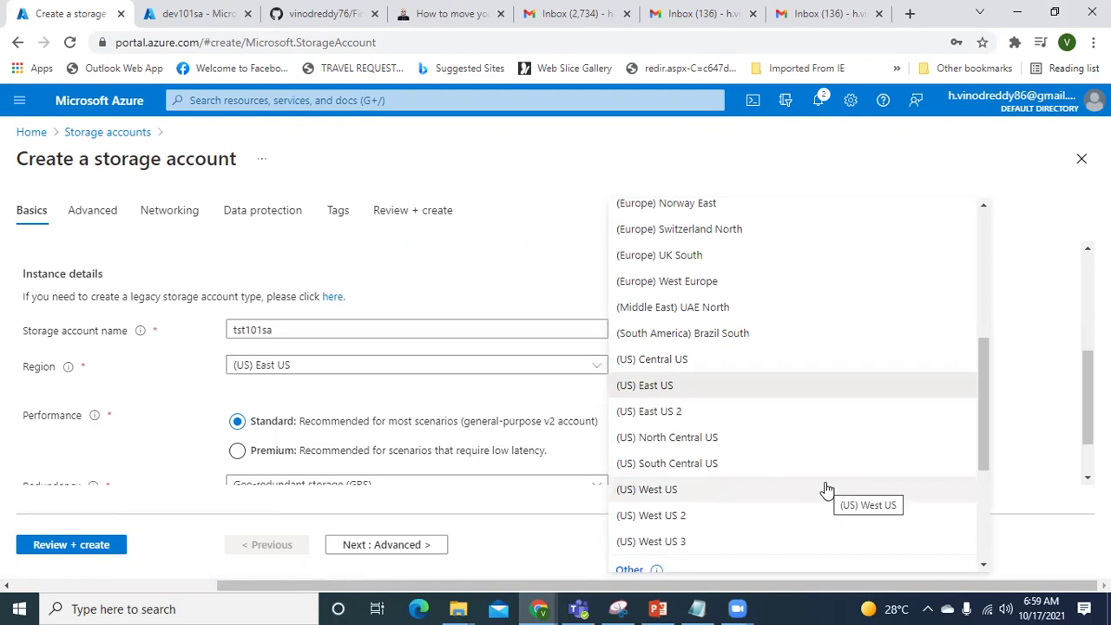
scroll(828, 491, "down", 3)
scroll(825, 489, "up", 5)
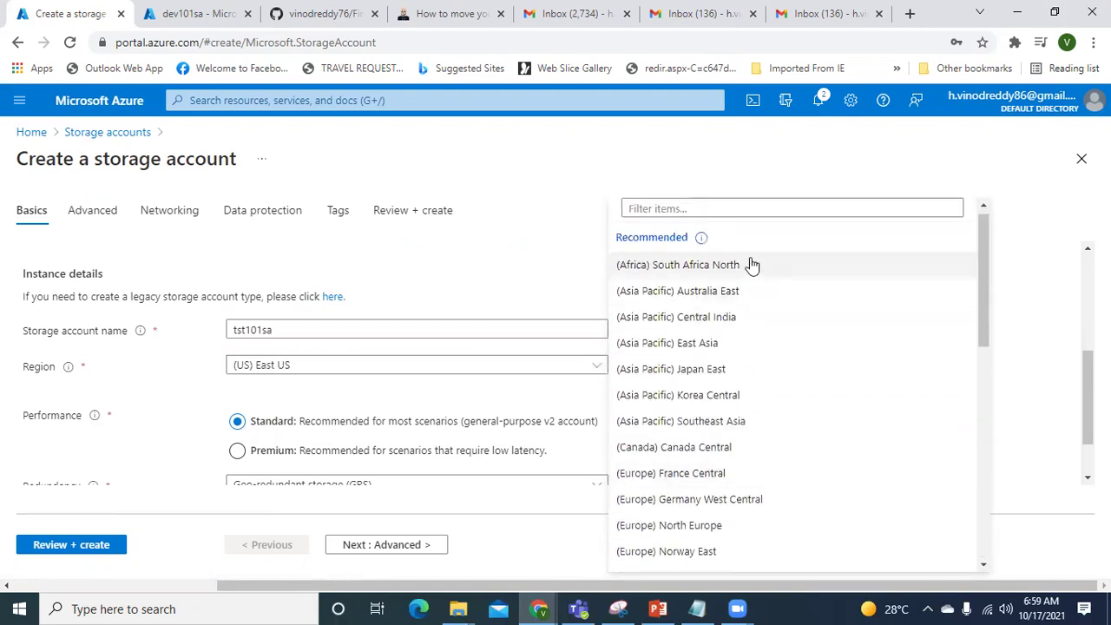
left_click(741, 208)
type("uae")
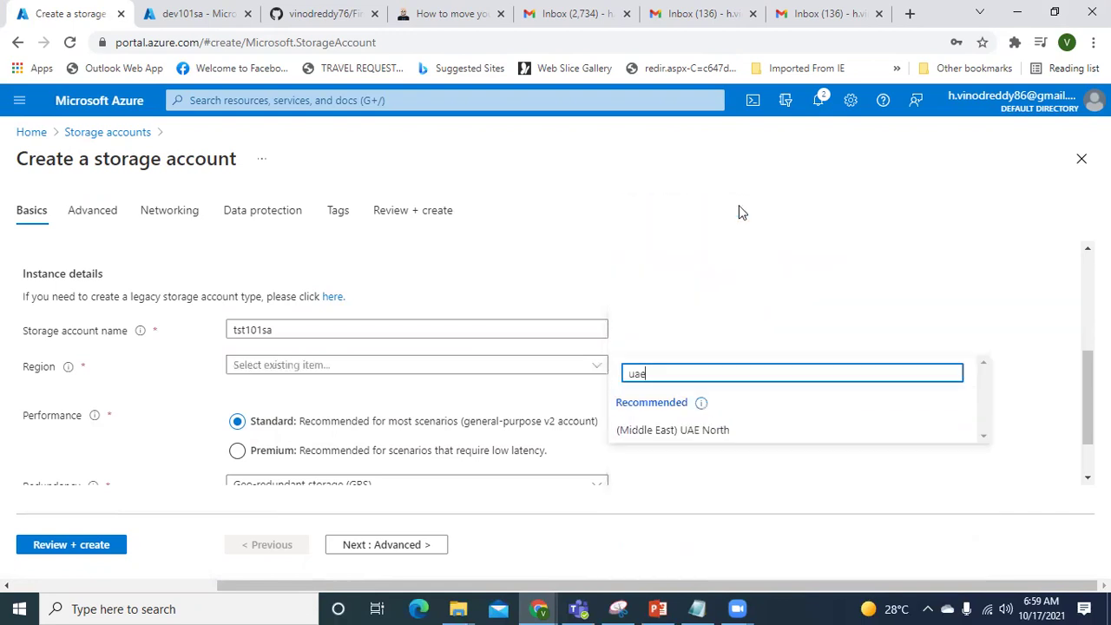
left_click(672, 432)
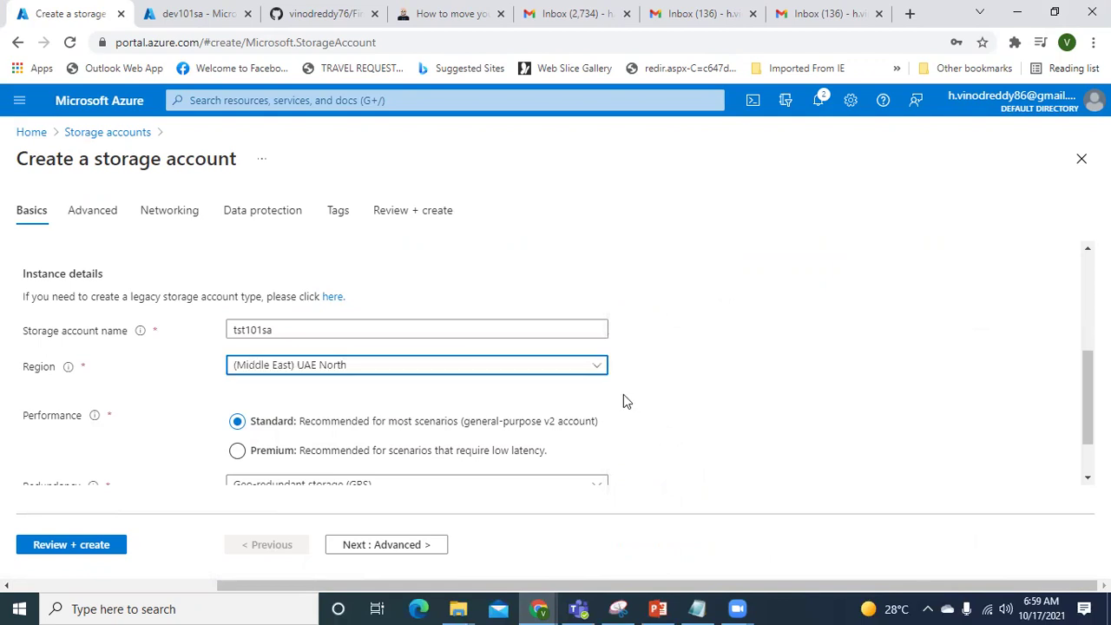
Step: Set the storage account's redundancy to Locally-redundant storage (LRS) and glance at the advanced settings
scroll(623, 394, "down", 2)
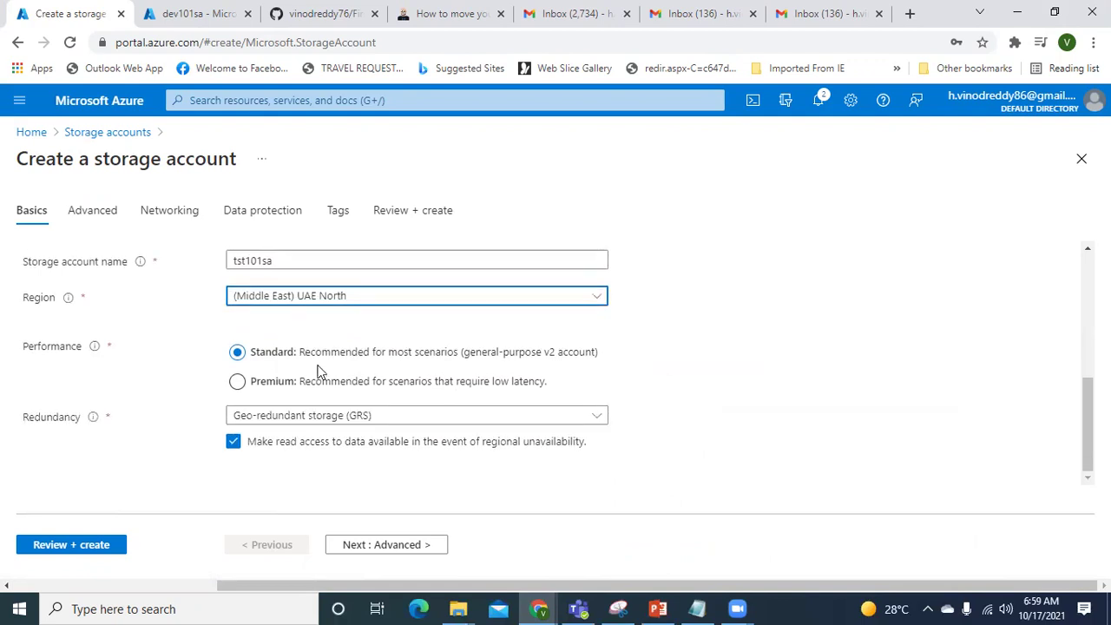
left_click(372, 416)
left_click(328, 444)
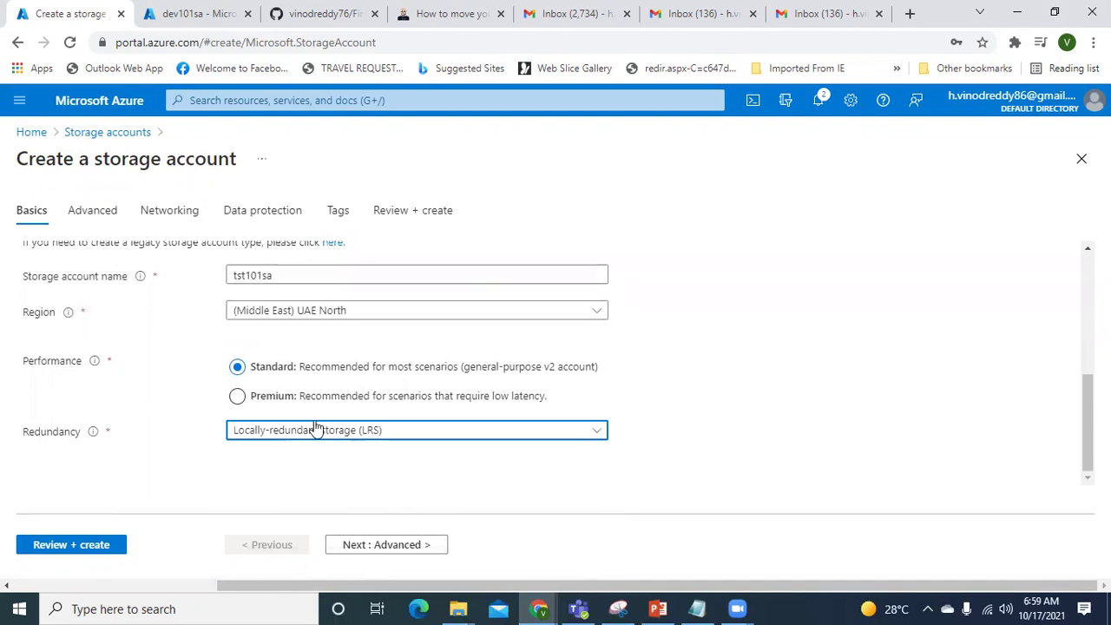
left_click(117, 217)
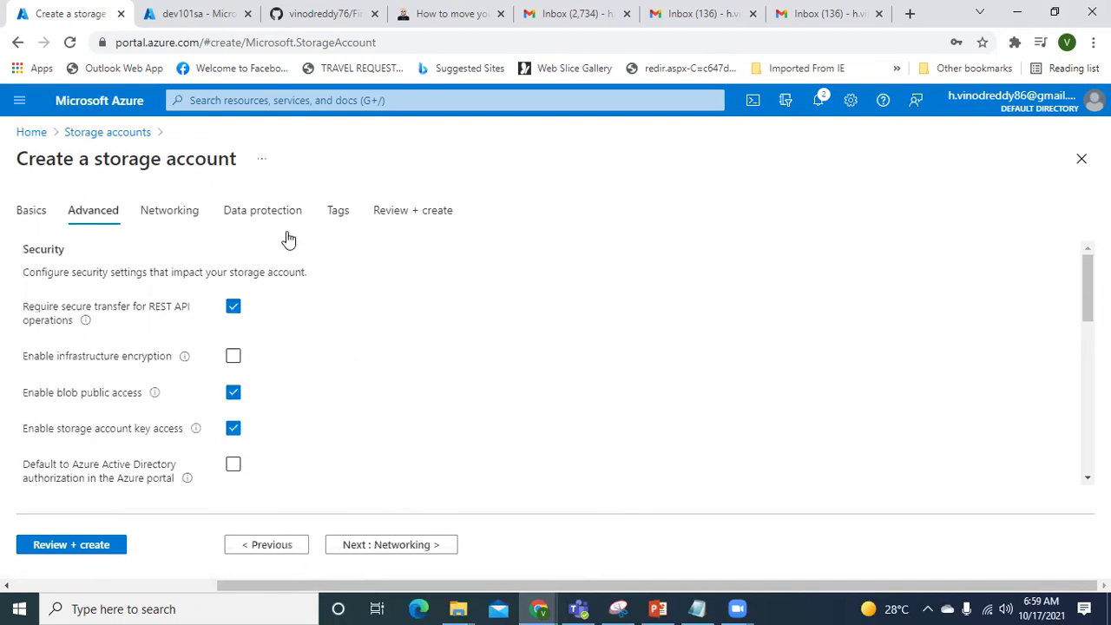
left_click(26, 208)
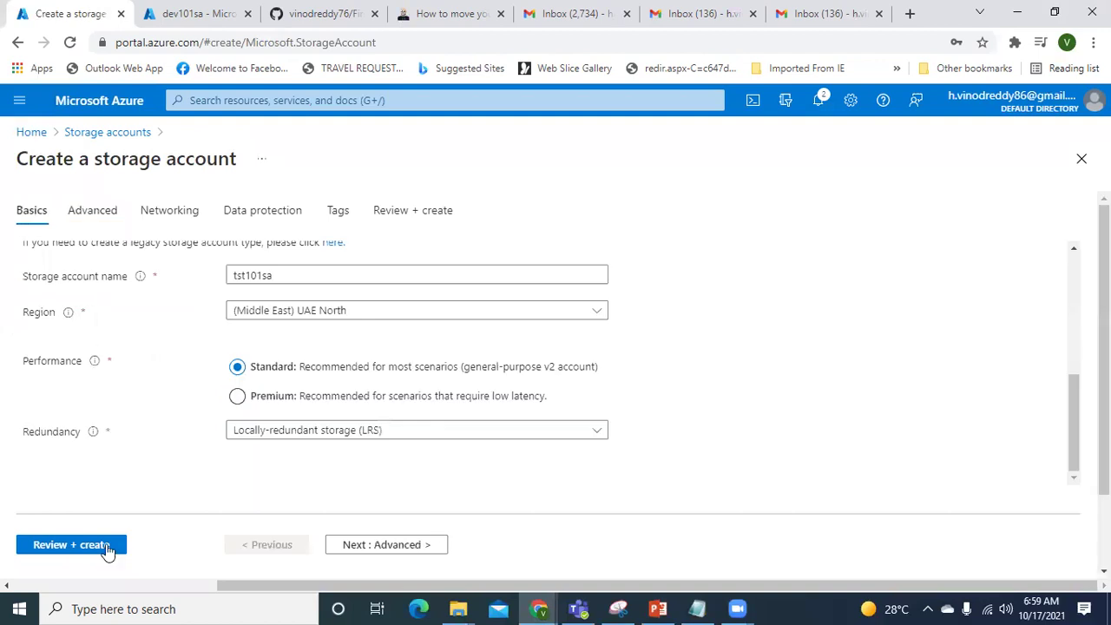
Step: Review and create the tst101sa storage account, and close the dev101sa browser tab
left_click(87, 547)
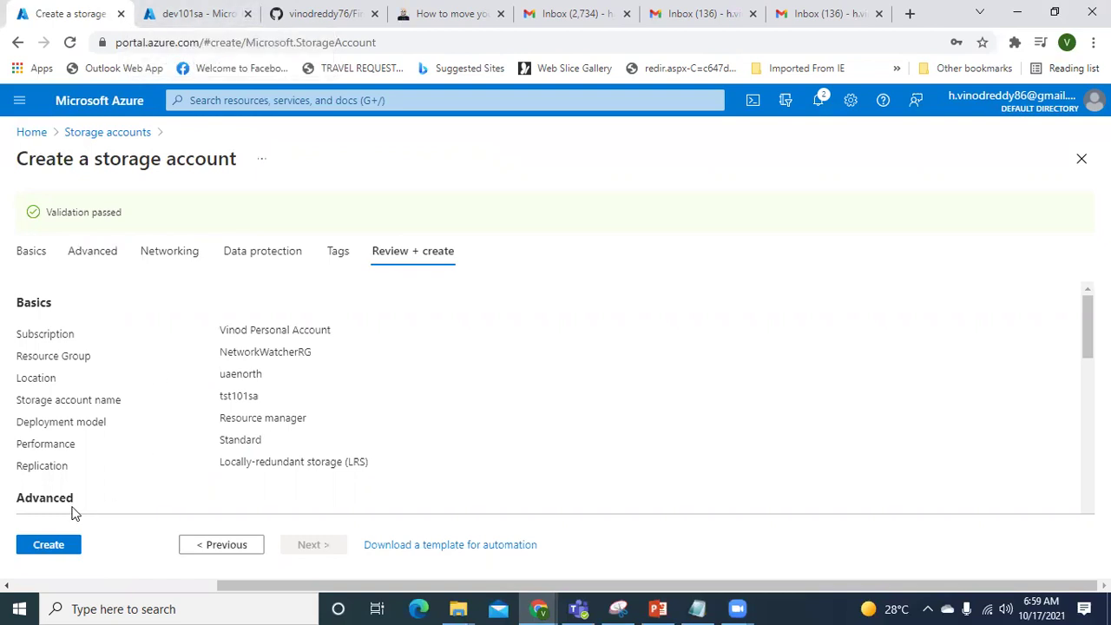
left_click(50, 547)
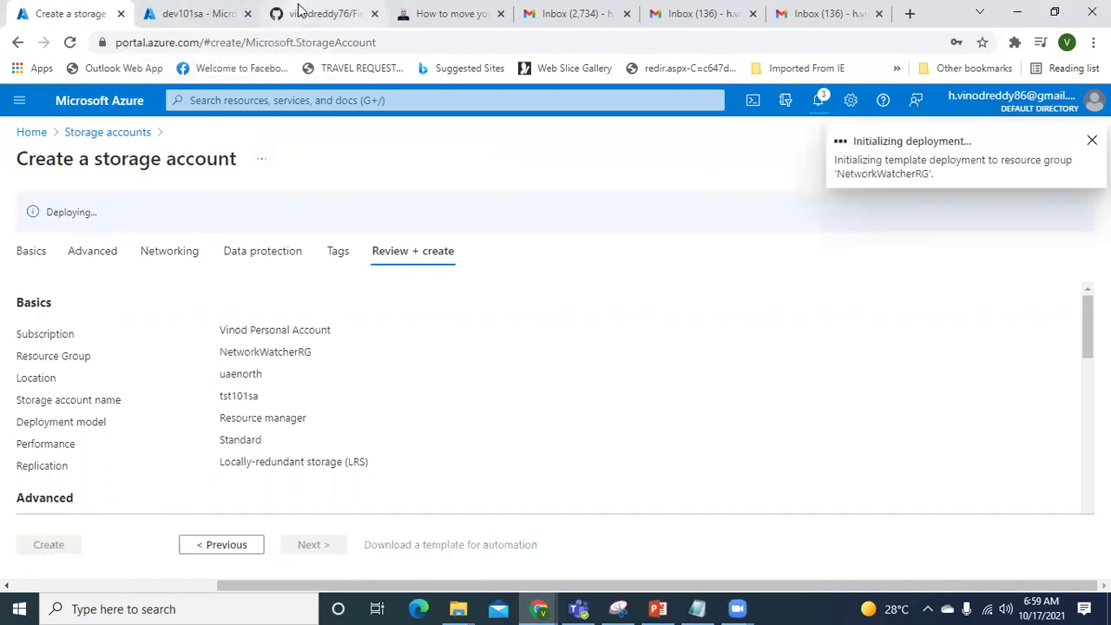
left_click(248, 13)
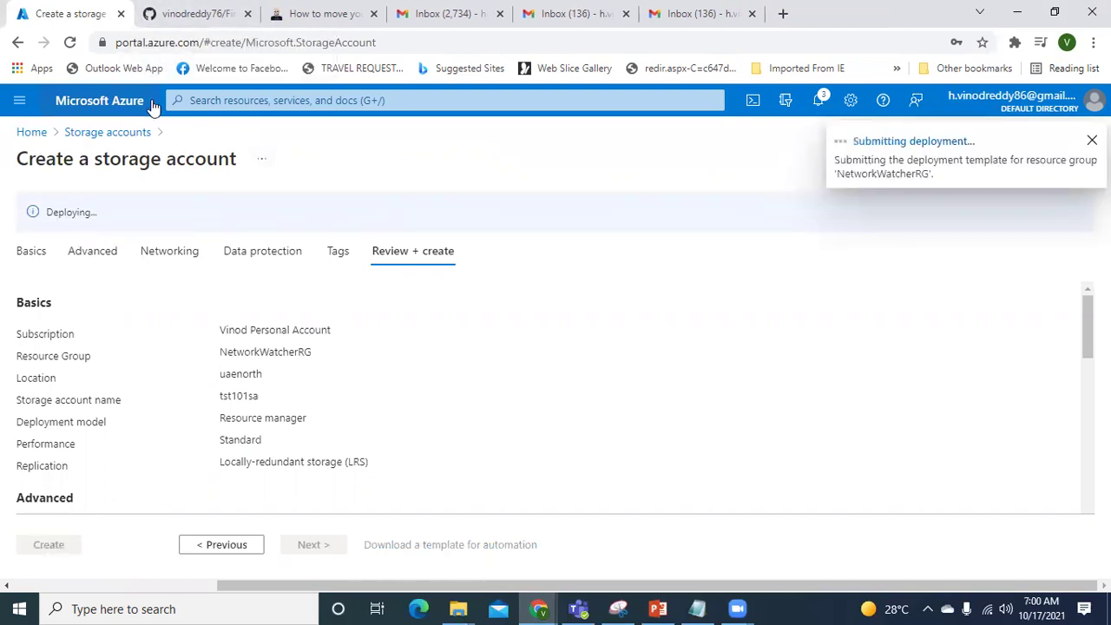
Step: Find the Data factories service, start a new data factory and assign it to the tst101-rg resource group
left_click(128, 100)
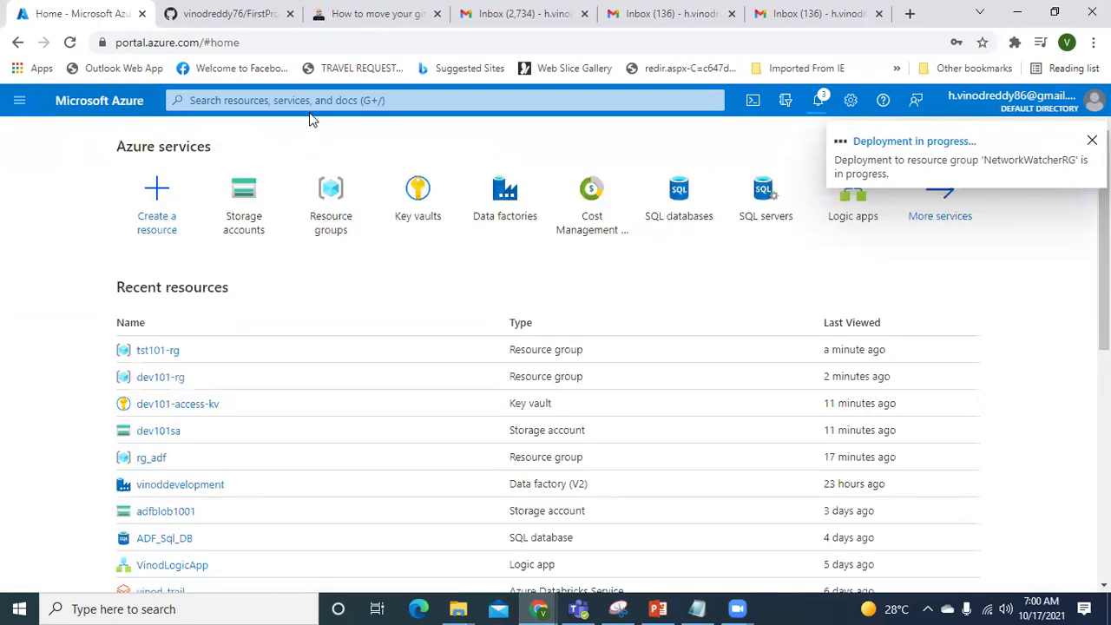
left_click(311, 101)
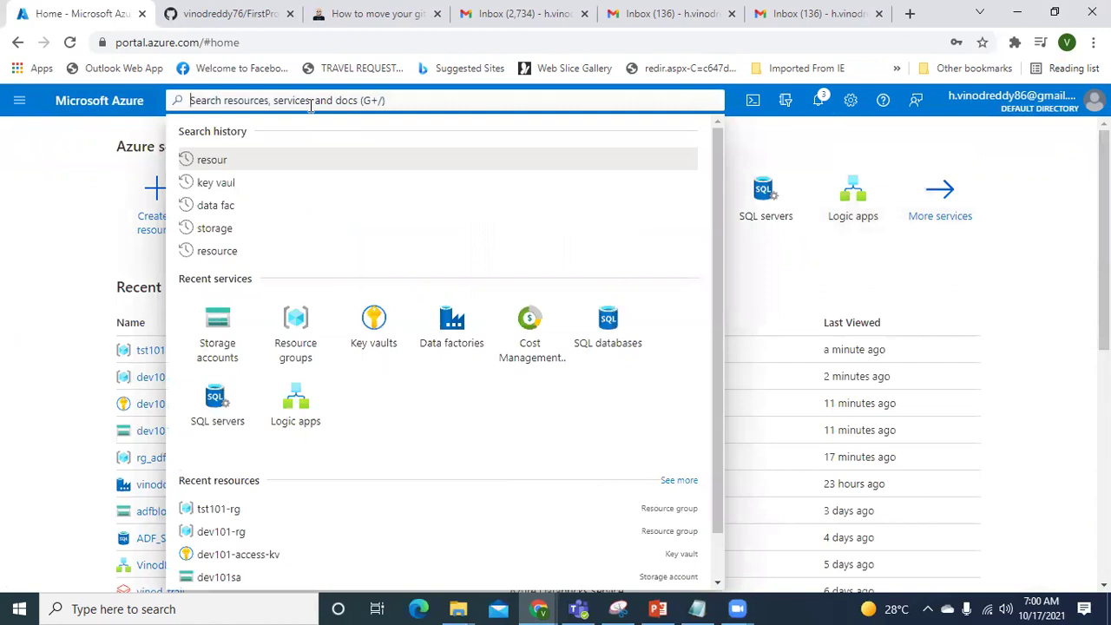
type("data")
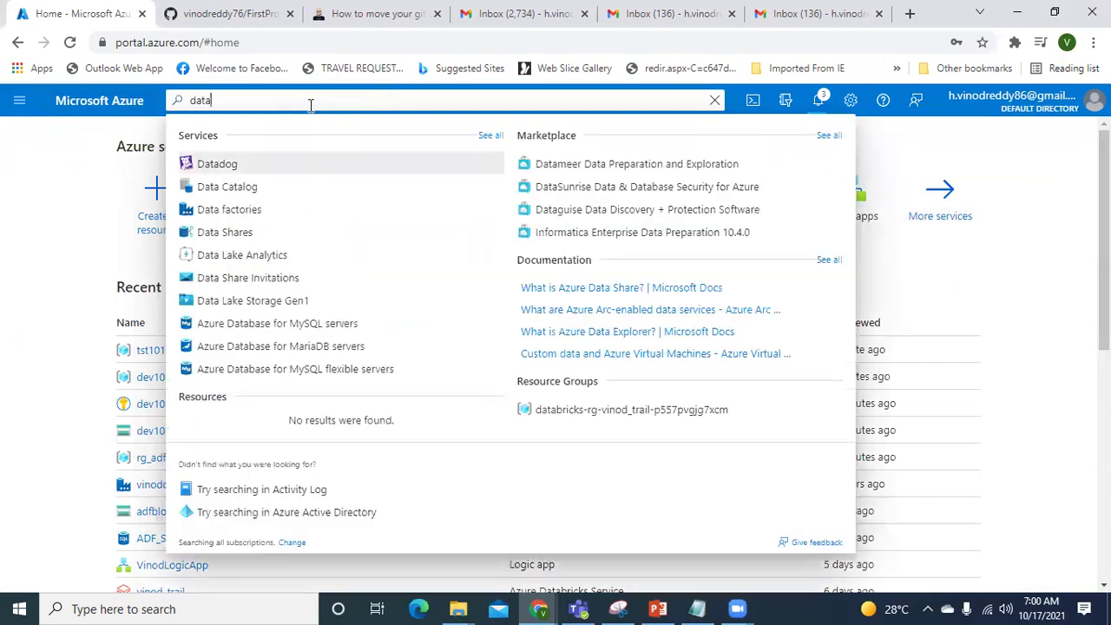
type(" fact")
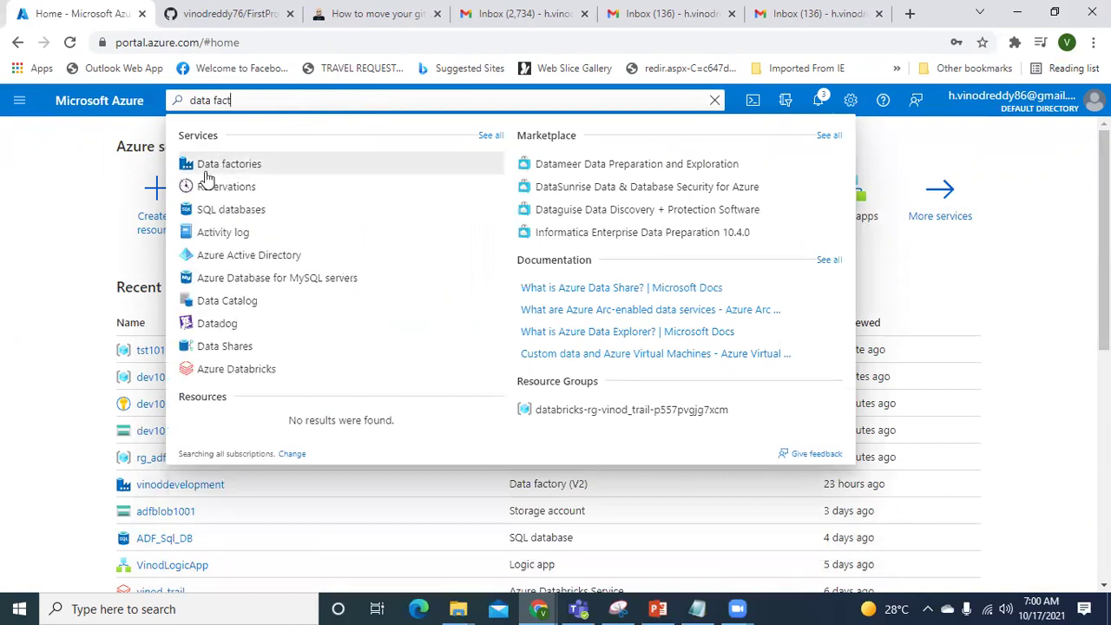
left_click(217, 171)
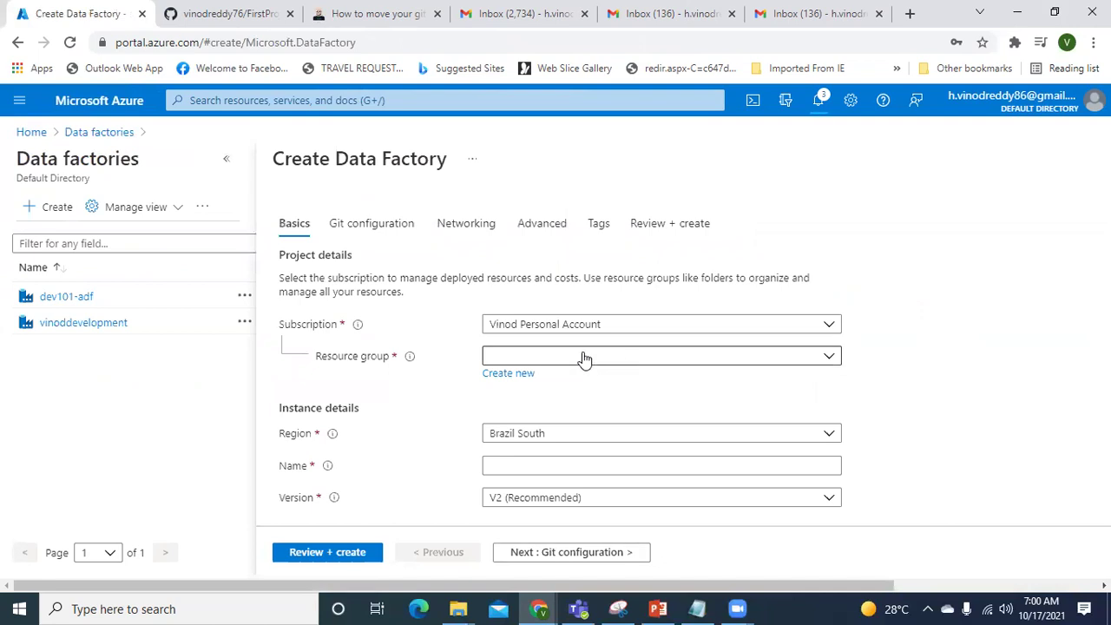
left_click(583, 359)
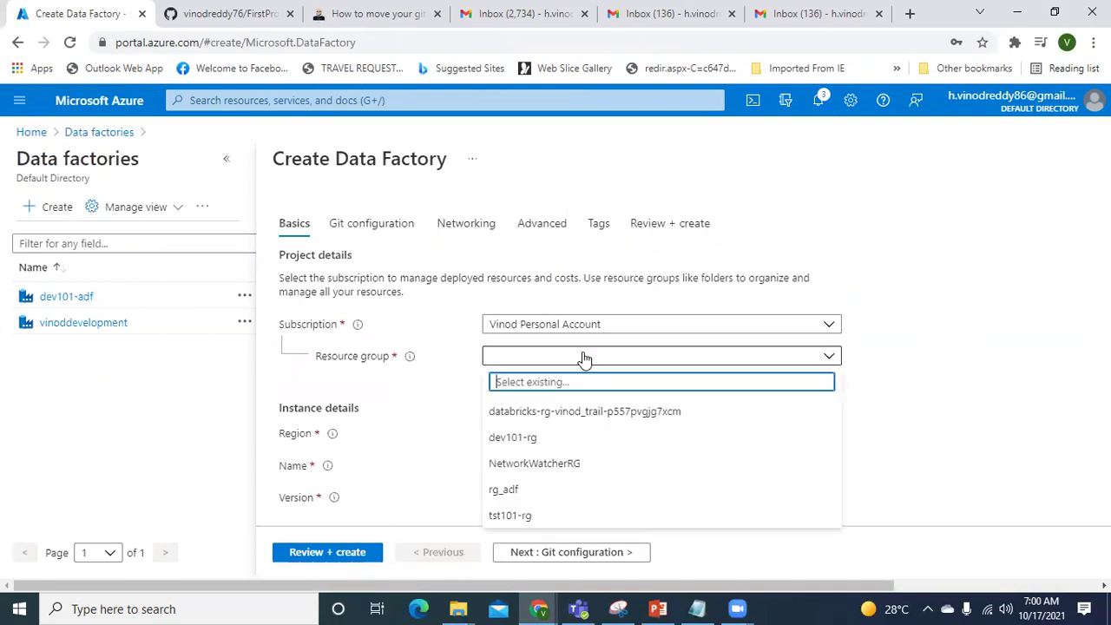
left_click(533, 517)
scroll(590, 437, "down", 1)
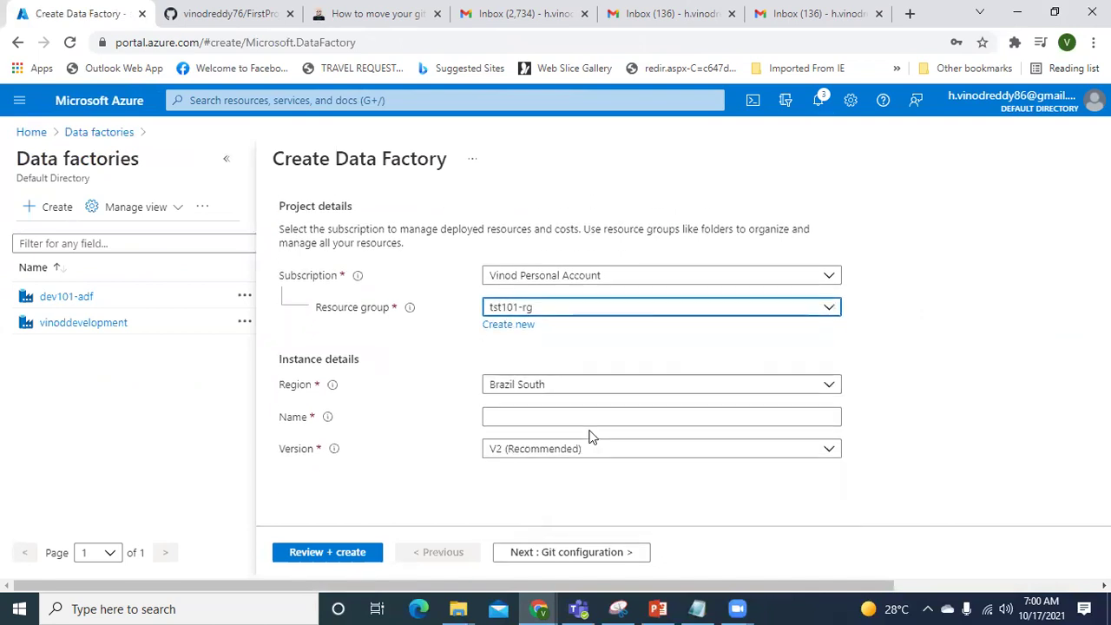
Step: Set the data factory's region to UAE North and name it tst101-adf
left_click(569, 388)
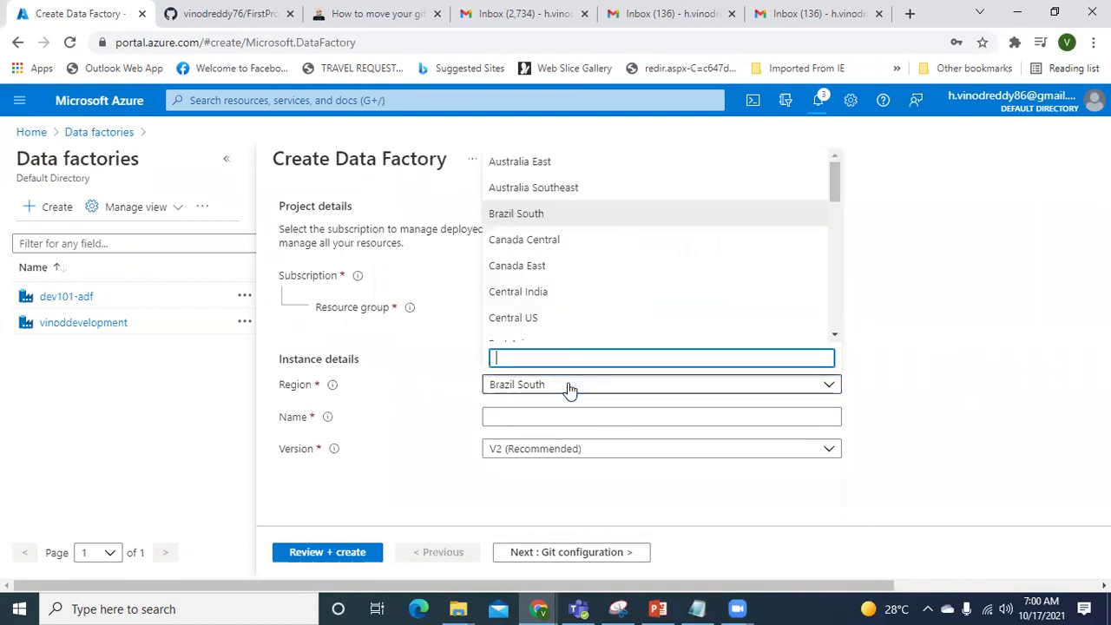
type("uae")
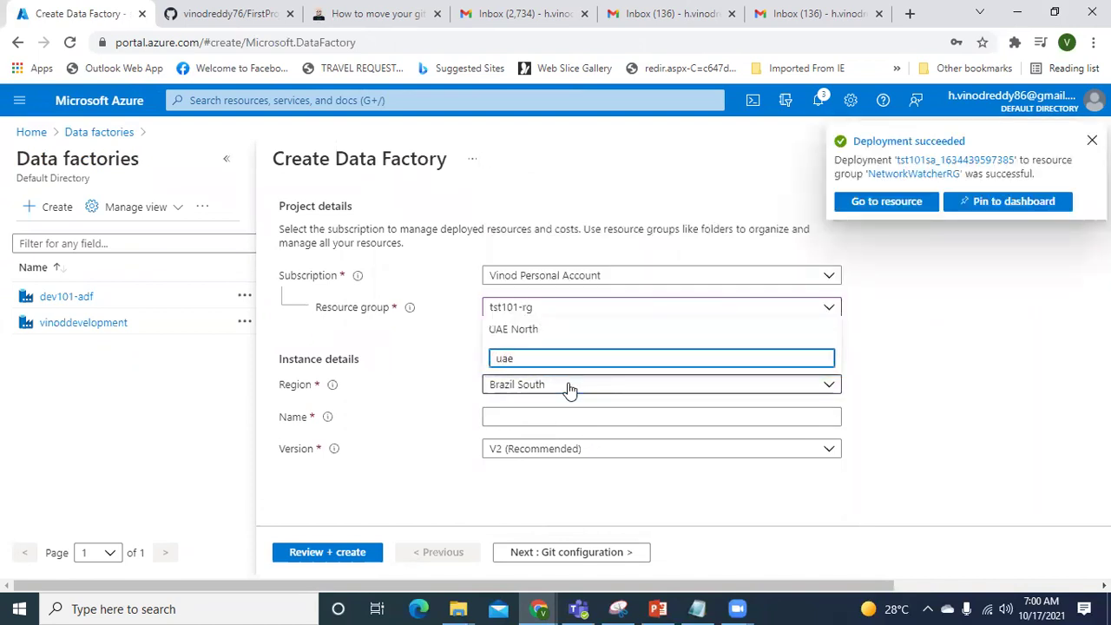
left_click(526, 328)
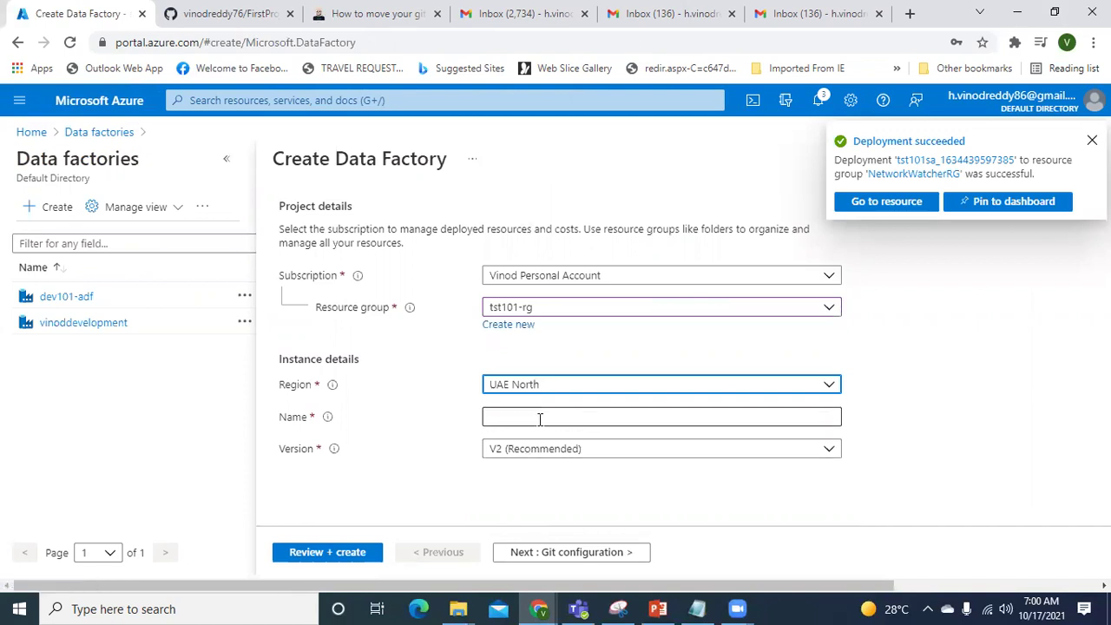
left_click(540, 421)
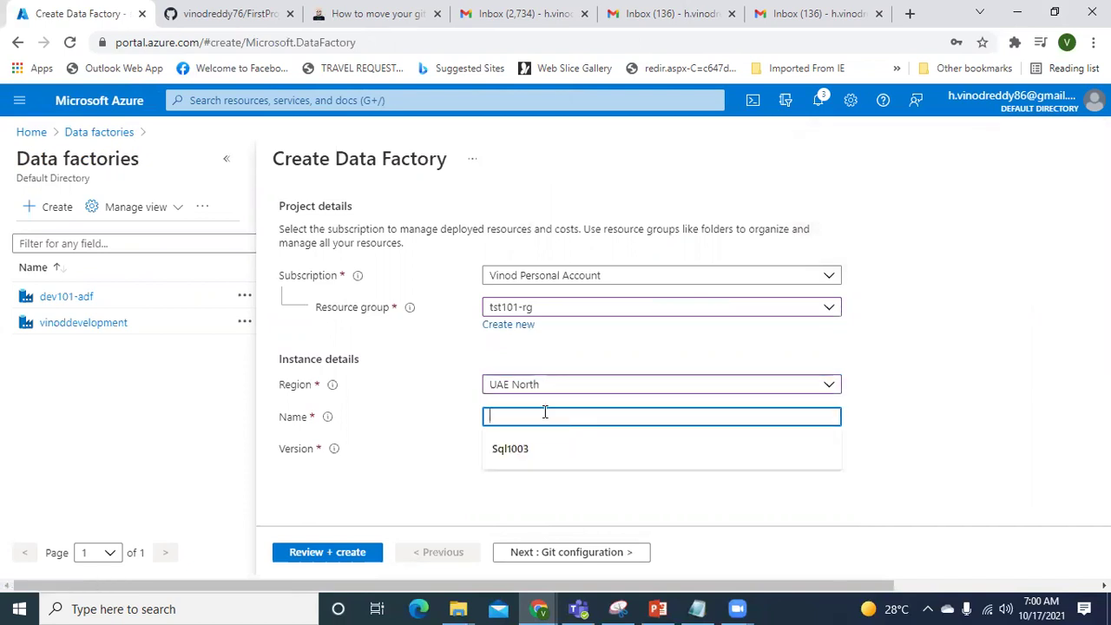
type("tst101-adf")
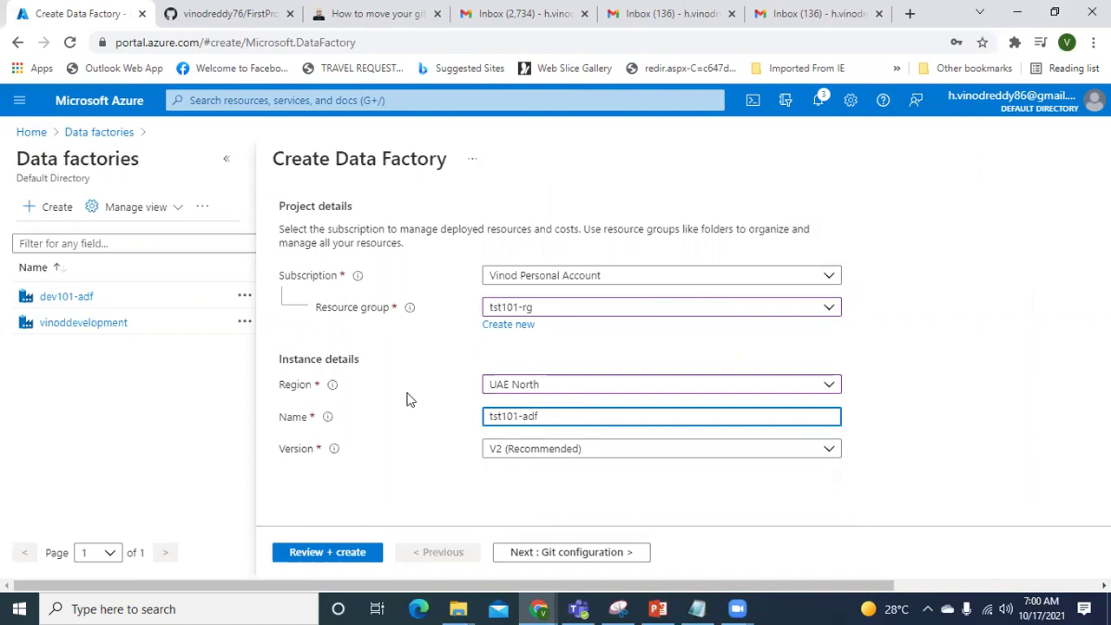
Step: Choose to configure Git later, recheck the basic settings, and try to review and create the tst101-adf data factory
scroll(444, 447, "up", 1)
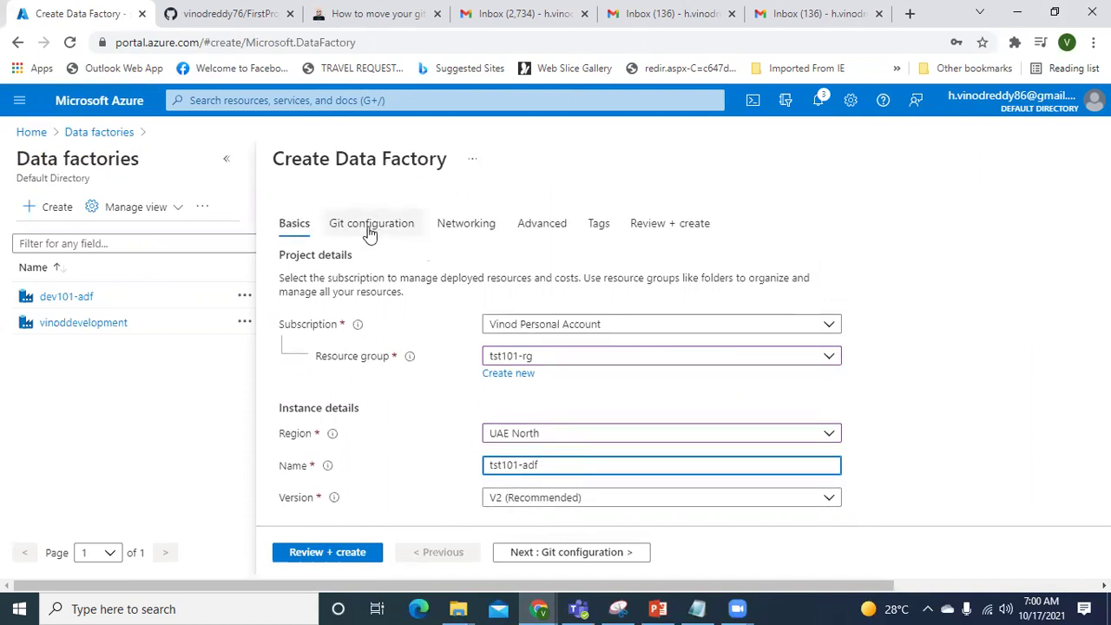
left_click(373, 224)
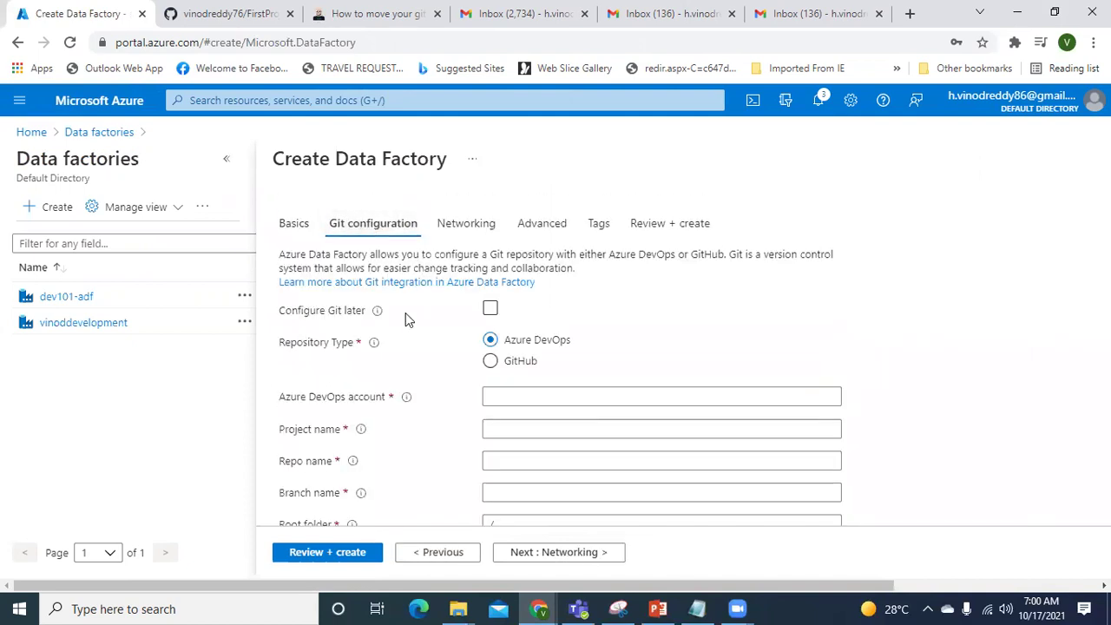
left_click(491, 311)
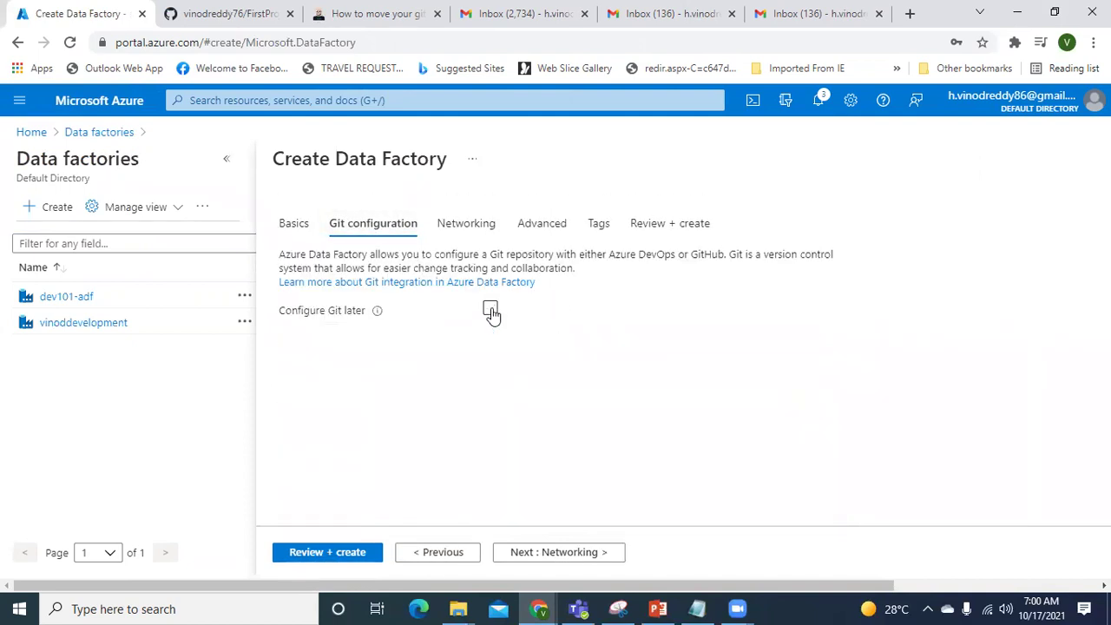
left_click(294, 223)
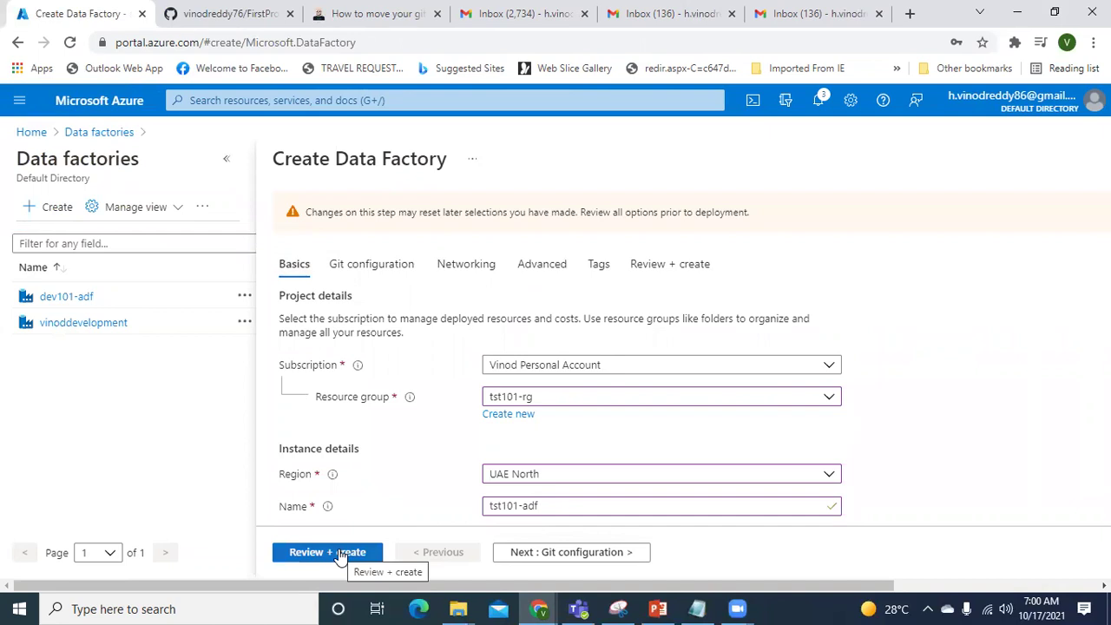
scroll(426, 453, "down", 1)
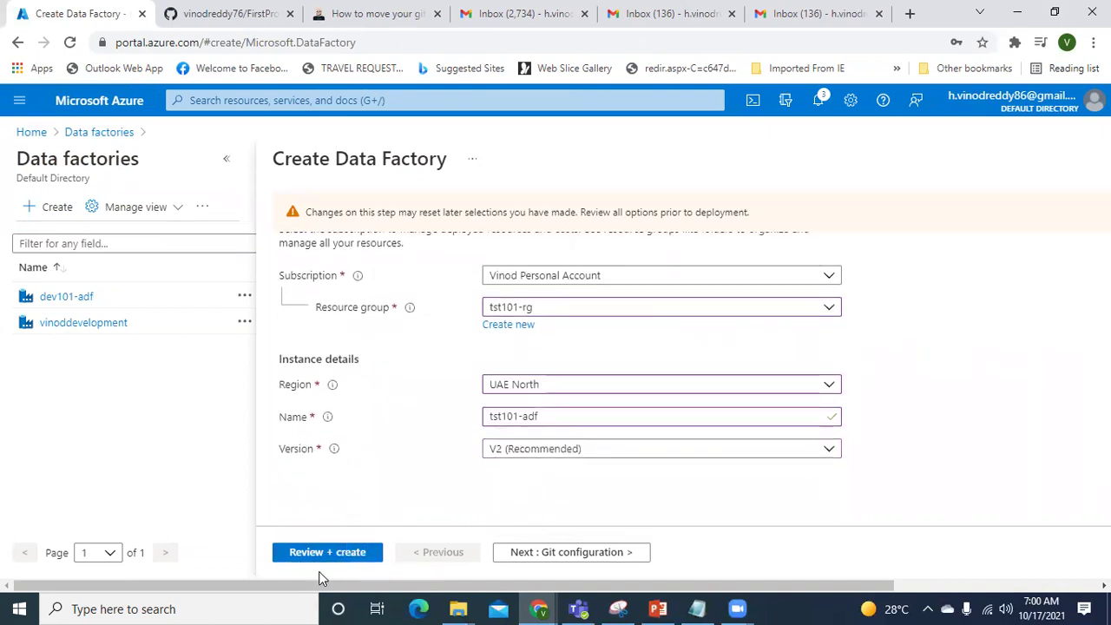
left_click(348, 553)
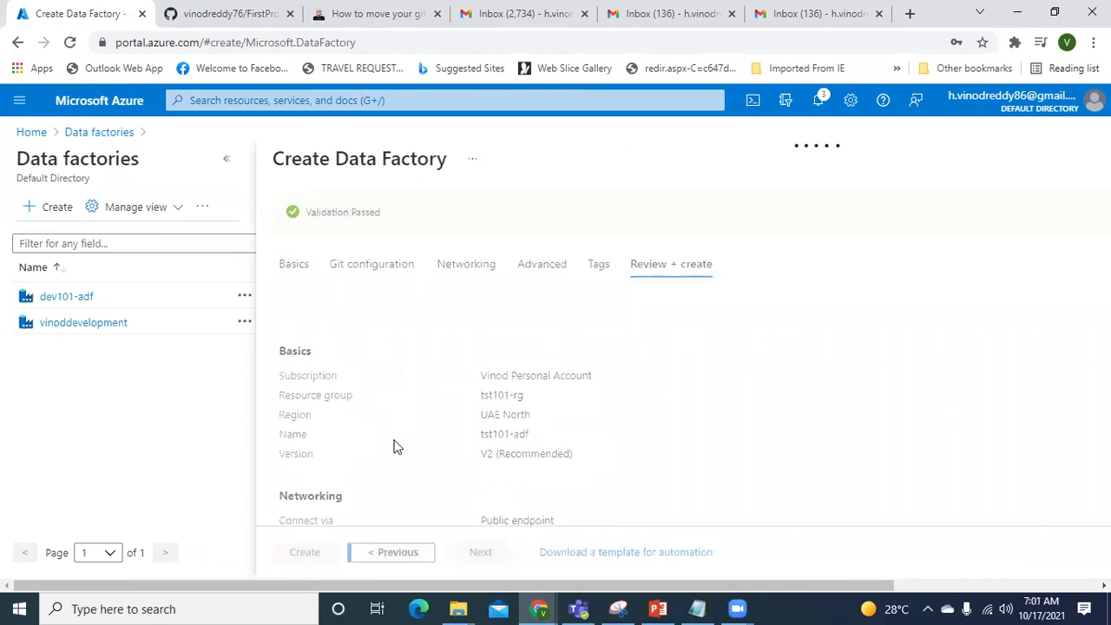
Step: Return to the portal home, start another new data factory and place it in the tst101-rg resource group
left_click(106, 103)
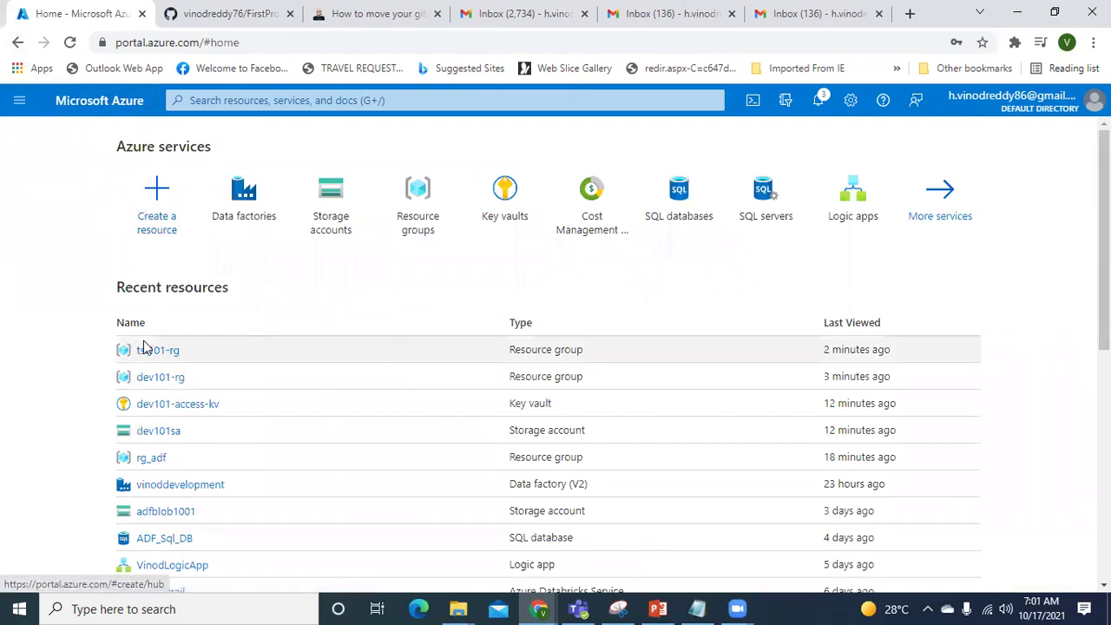
left_click(239, 223)
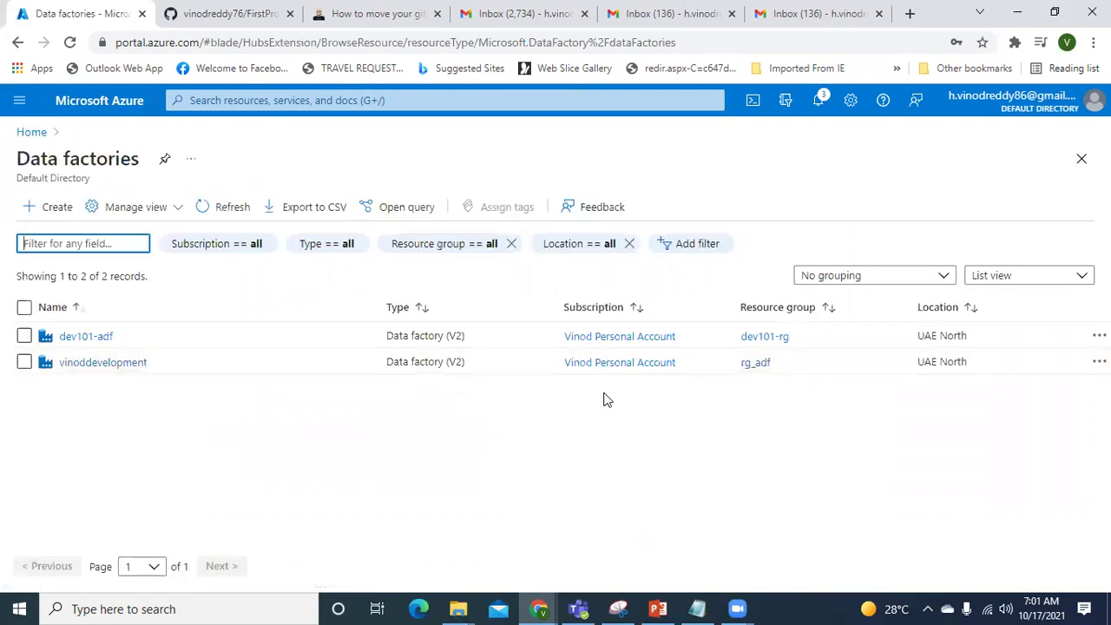
left_click(54, 209)
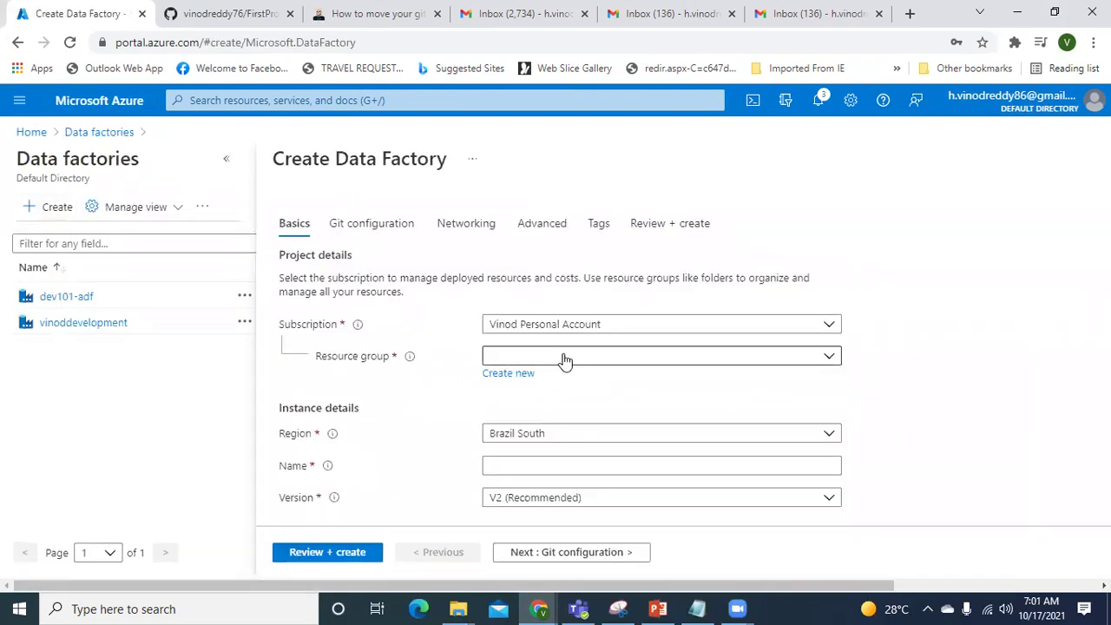
left_click(563, 360)
left_click(512, 516)
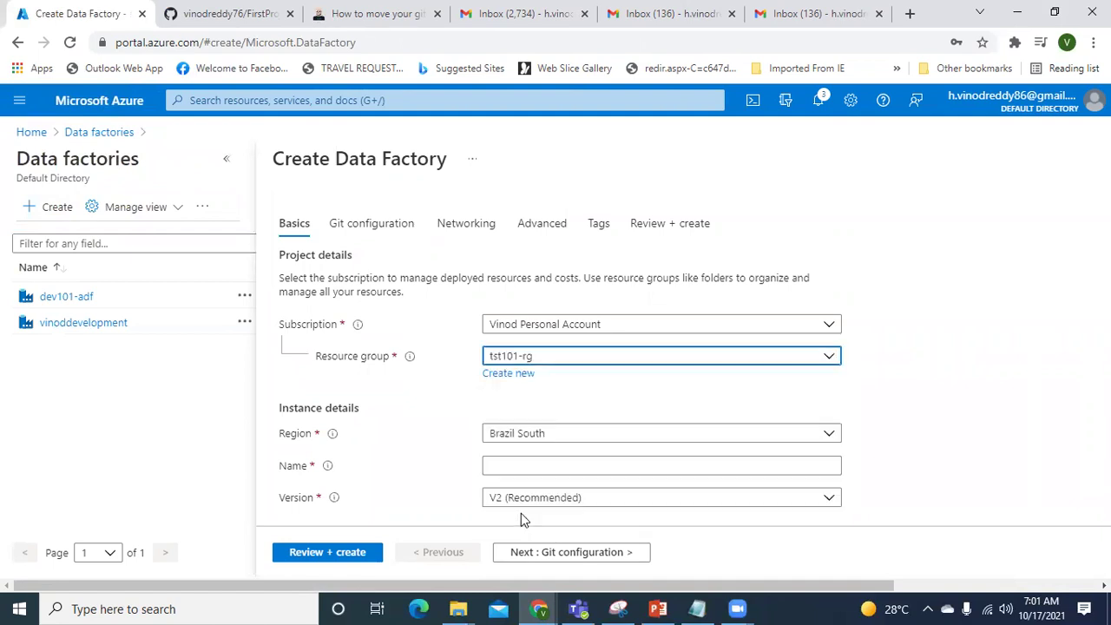
Step: Set the new data factory's region to UAE North and its name to tat101-adf
left_click(545, 440)
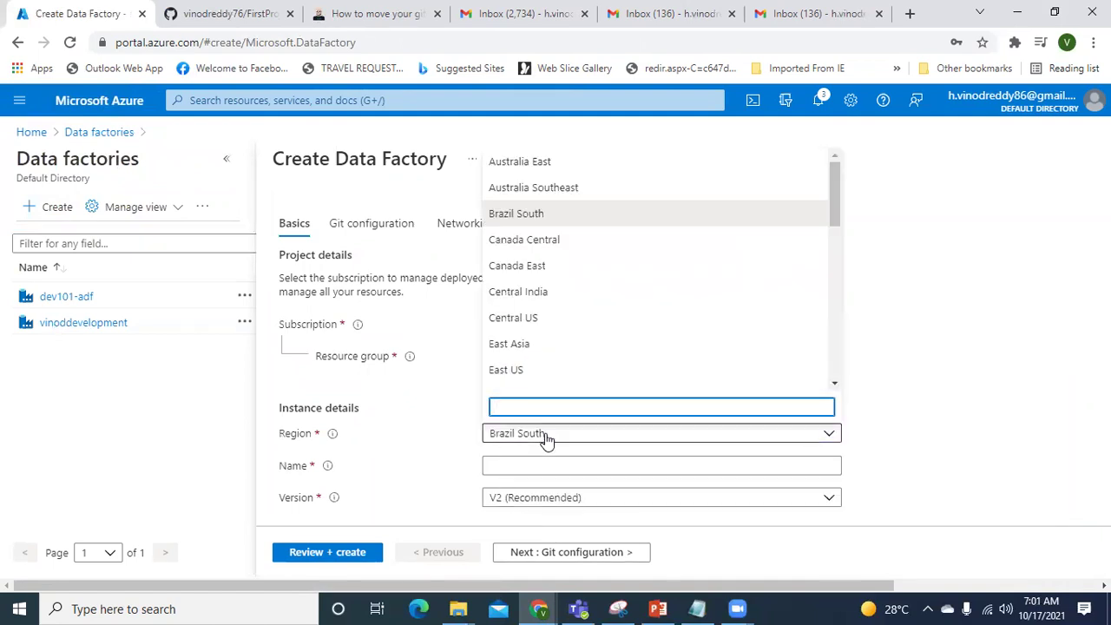
type("uae")
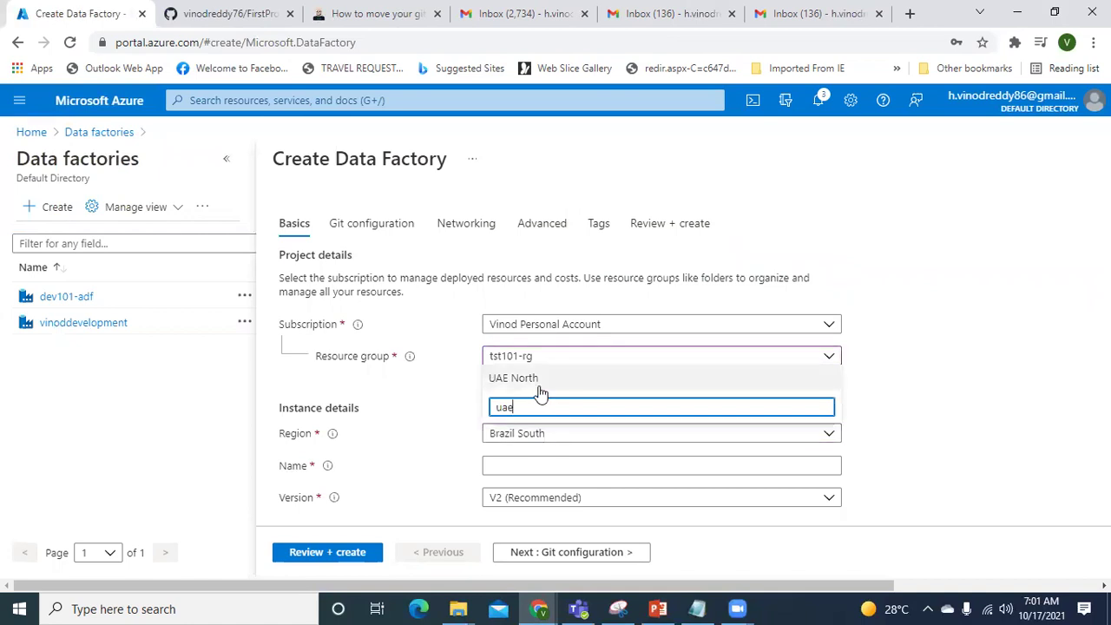
left_click(534, 380)
left_click(522, 463)
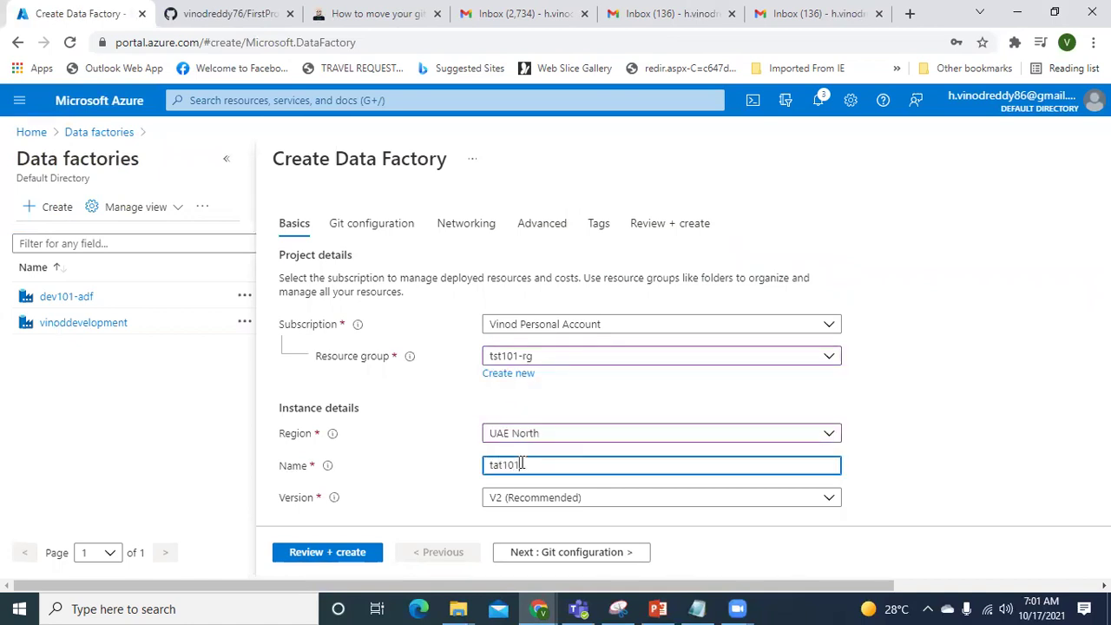
type("tat101-adf")
Step: Defer the data factory's Git configuration, then validate and create the data factory
left_click(389, 224)
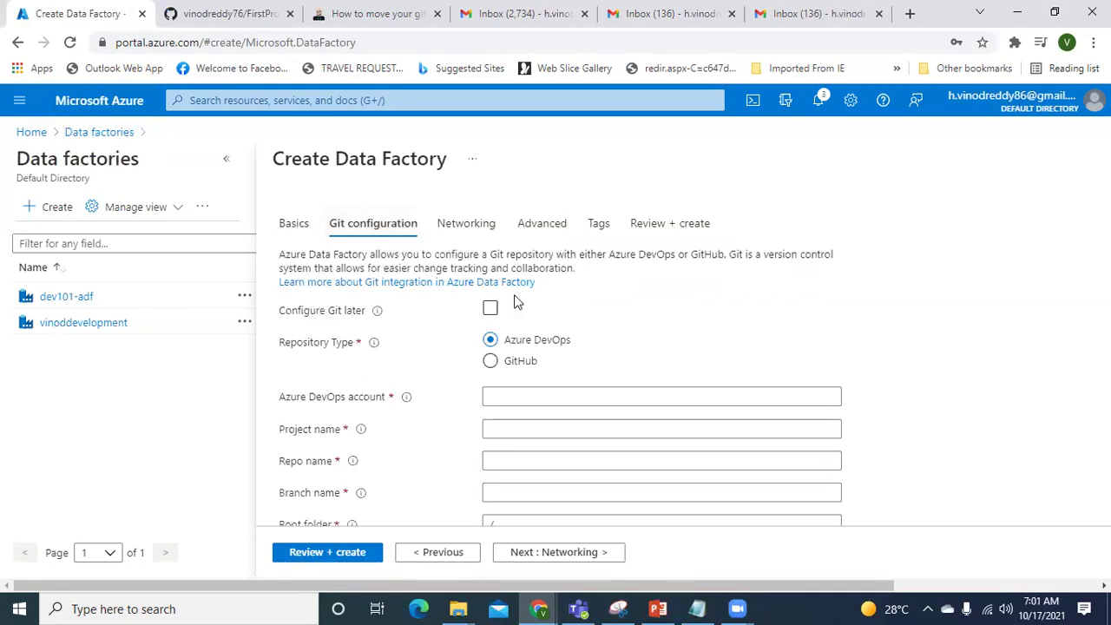
left_click(490, 309)
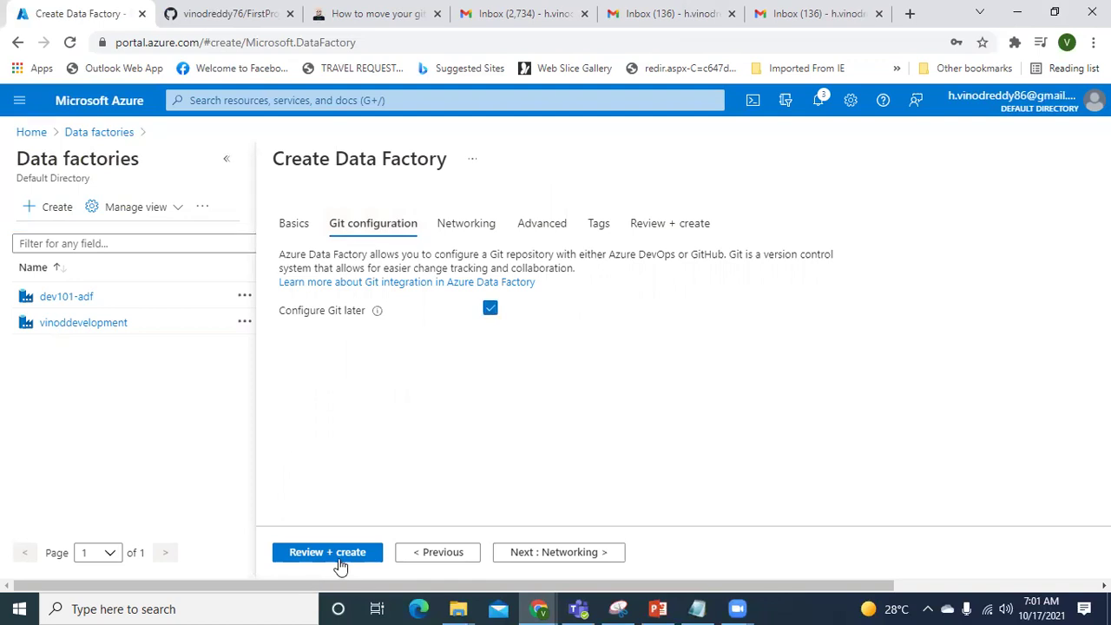
left_click(341, 559)
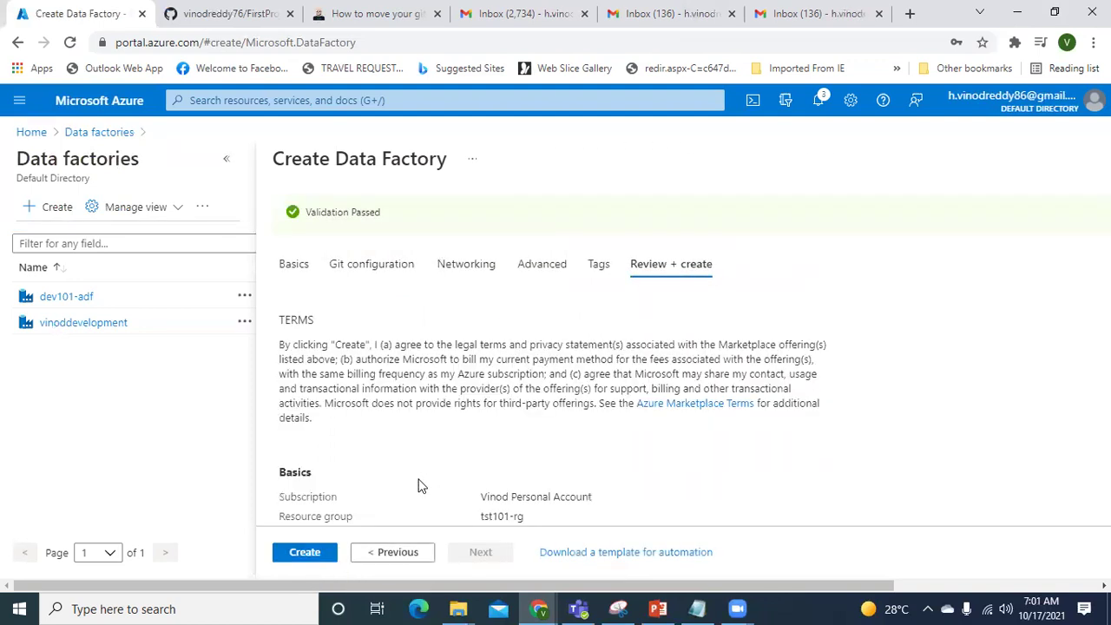
left_click(311, 553)
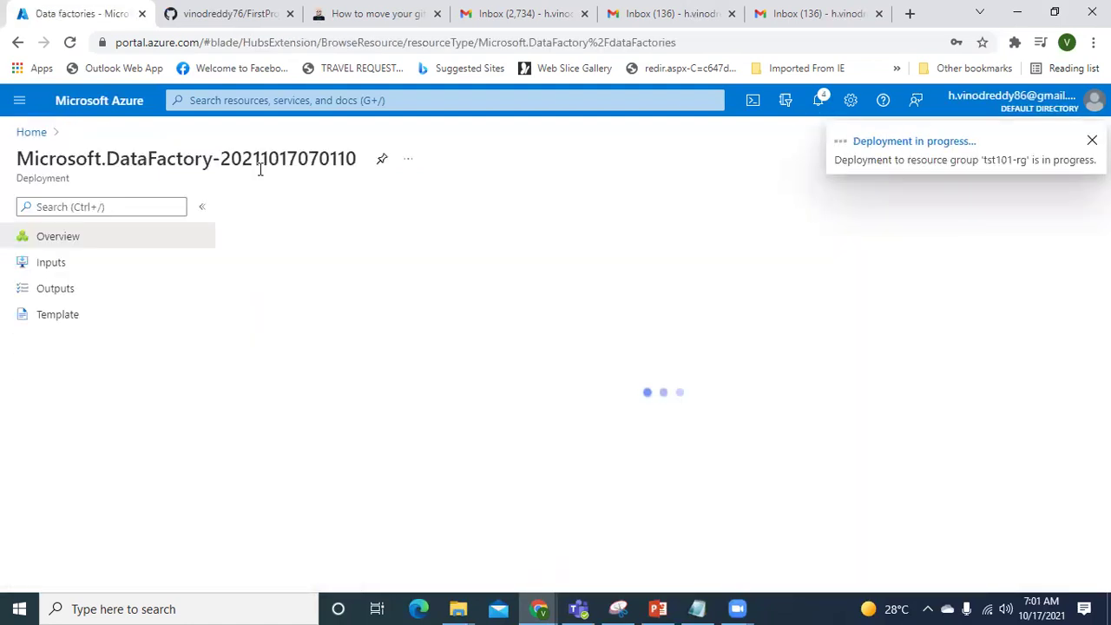
Step: Return to the portal home, find the Key vaults service and start creating a new key vault
left_click(92, 109)
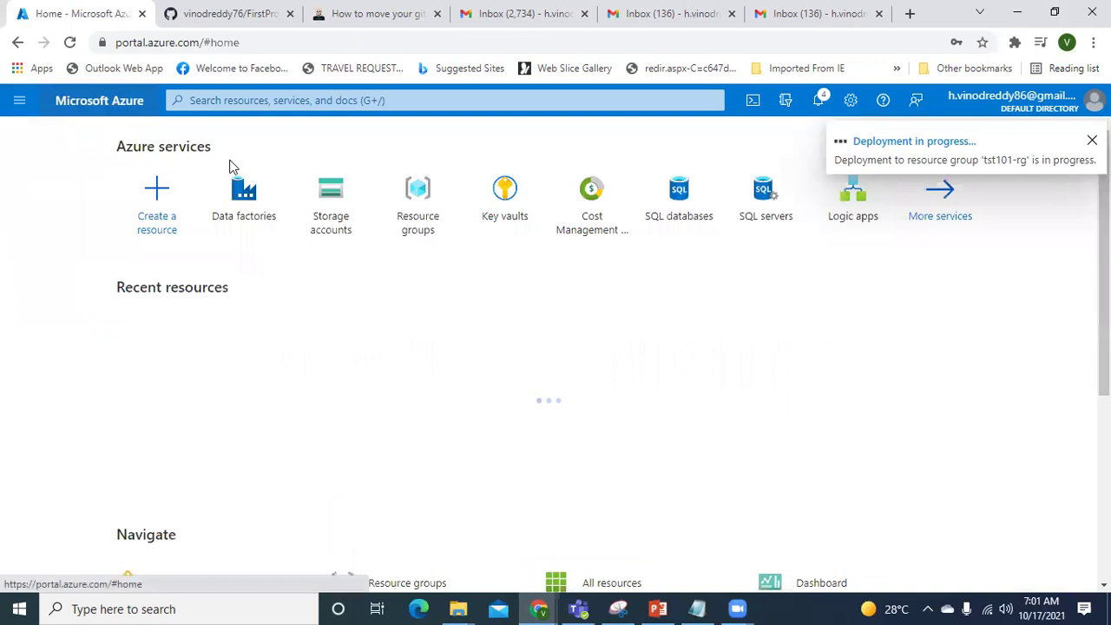
left_click(288, 100)
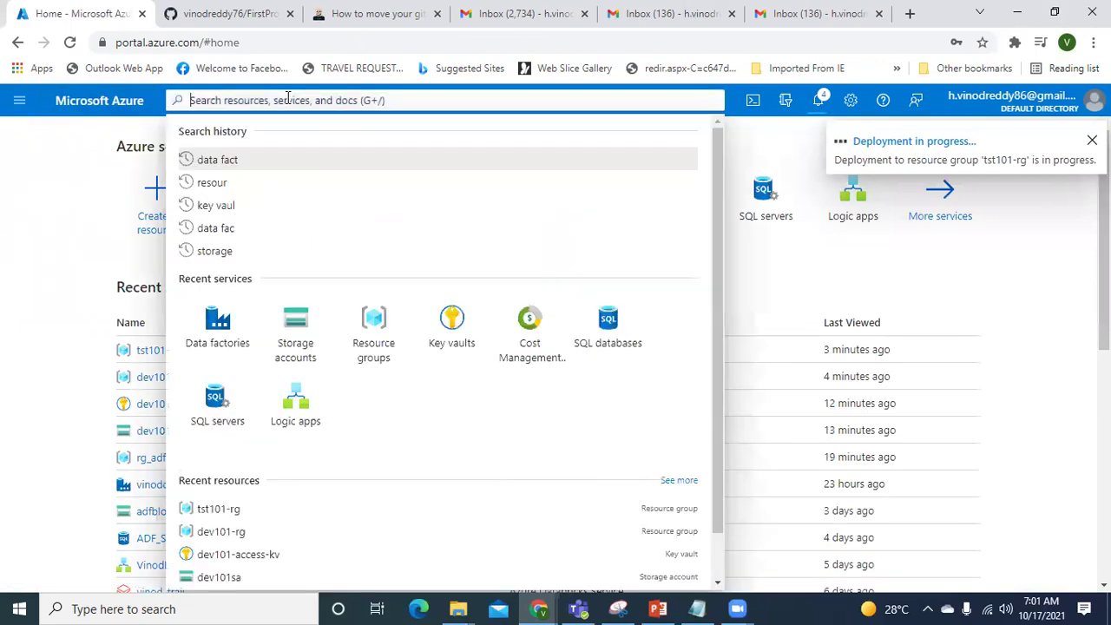
type("key va")
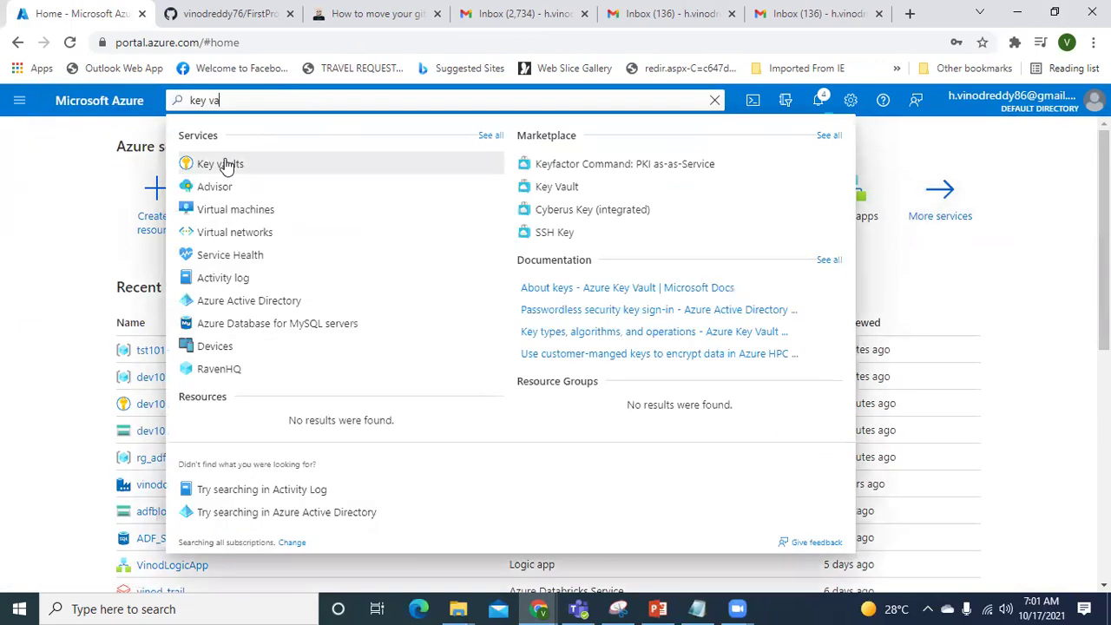
left_click(220, 170)
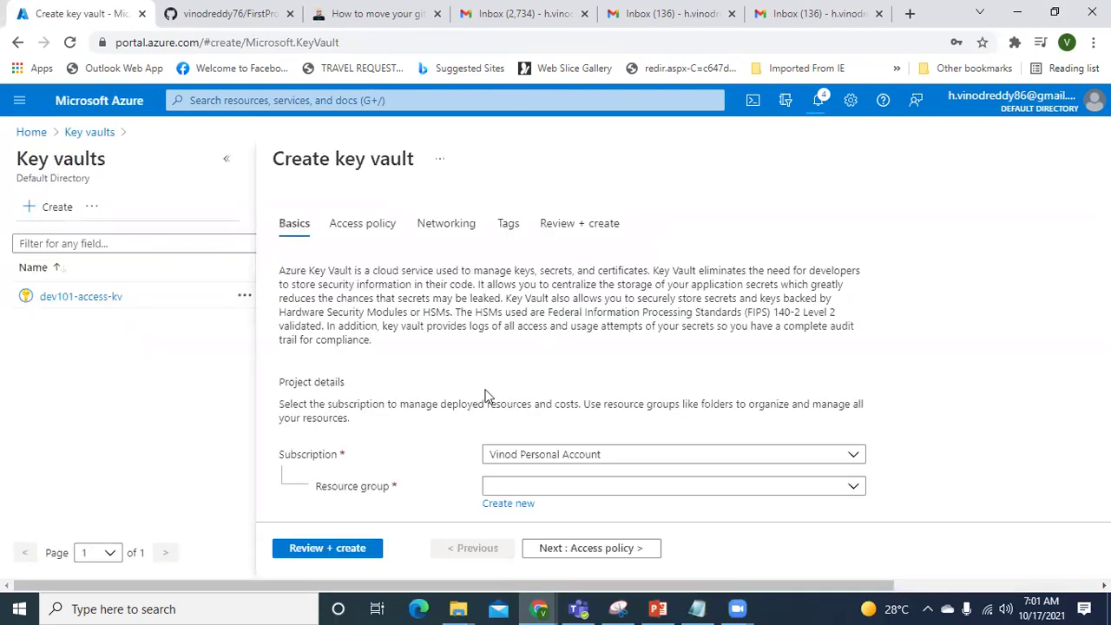
Step: Place the new key vault in the tst101-rg resource group and name it tst101-access-kv
scroll(470, 490, "down", 2)
scroll(471, 485, "down", 1)
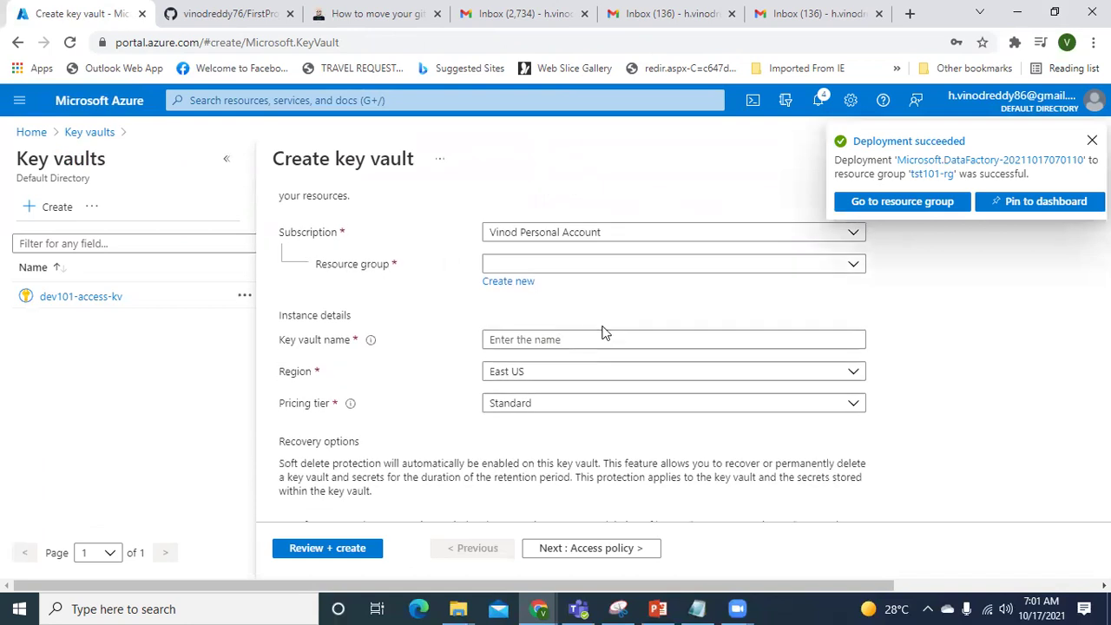
left_click(576, 264)
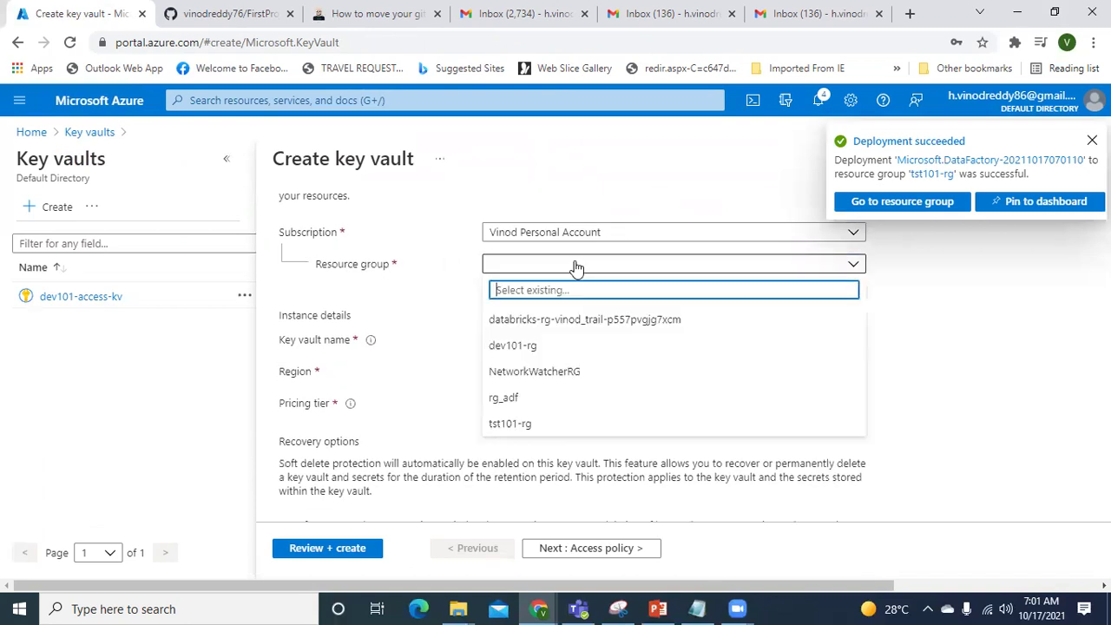
left_click(557, 431)
left_click(568, 343)
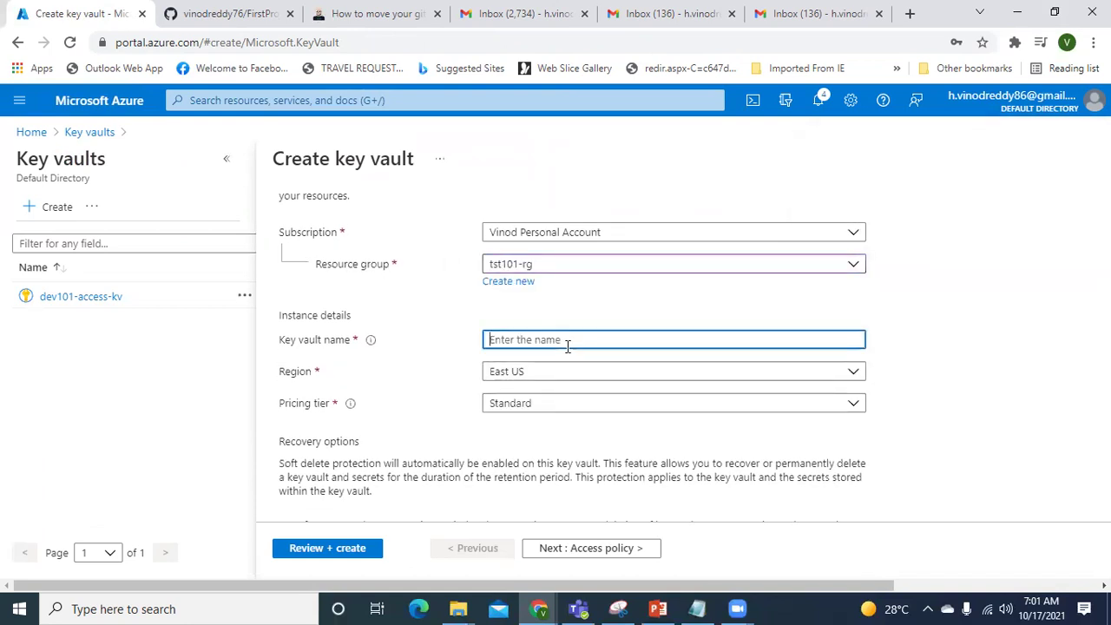
type("tst101-access-kv")
Step: Set the key vault's region to UAE North and keep the Standard pricing tier
left_click(545, 379)
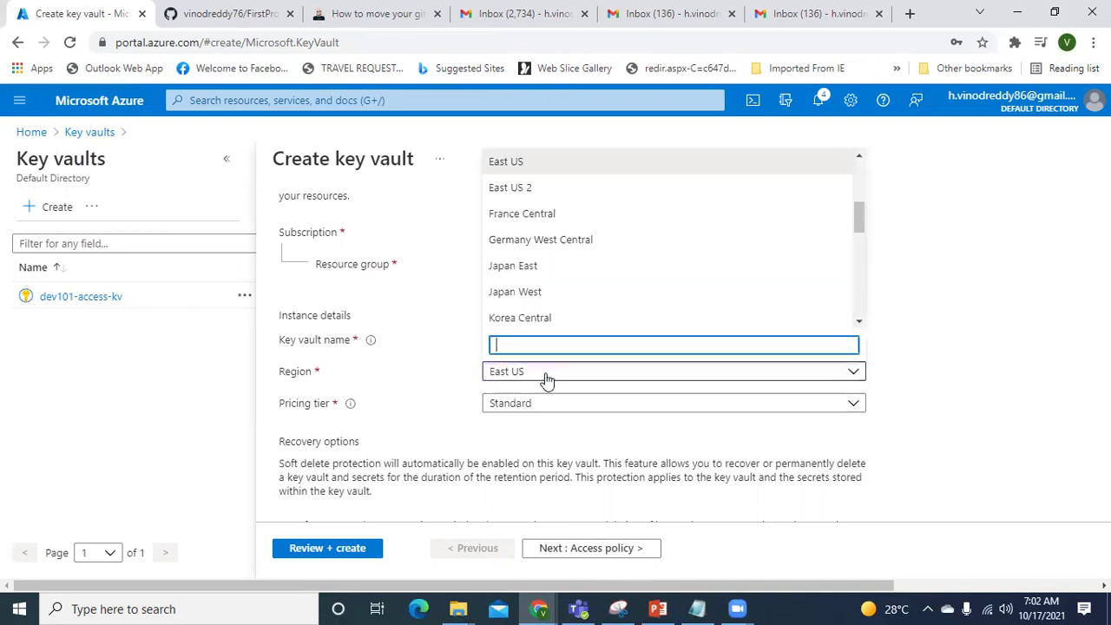
type("uae")
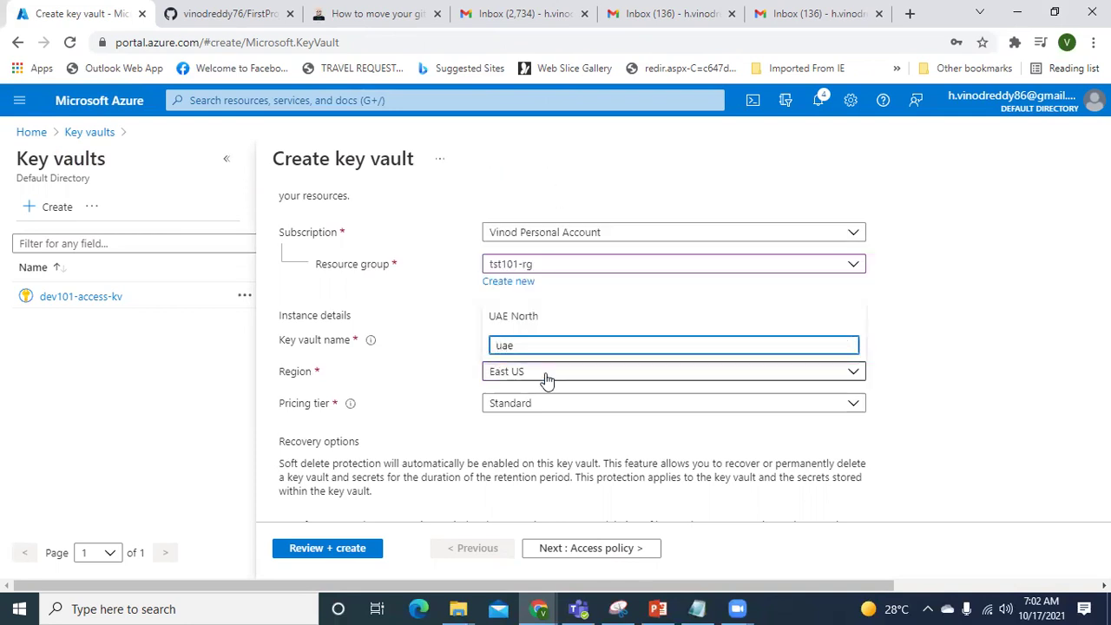
left_click(527, 321)
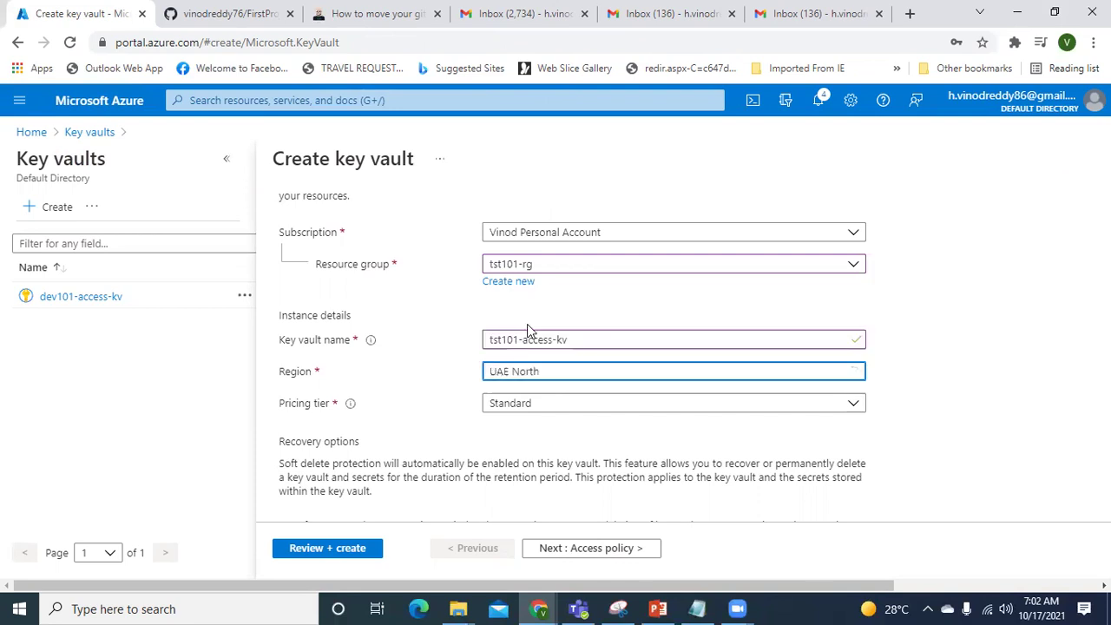
left_click(573, 412)
left_click(574, 412)
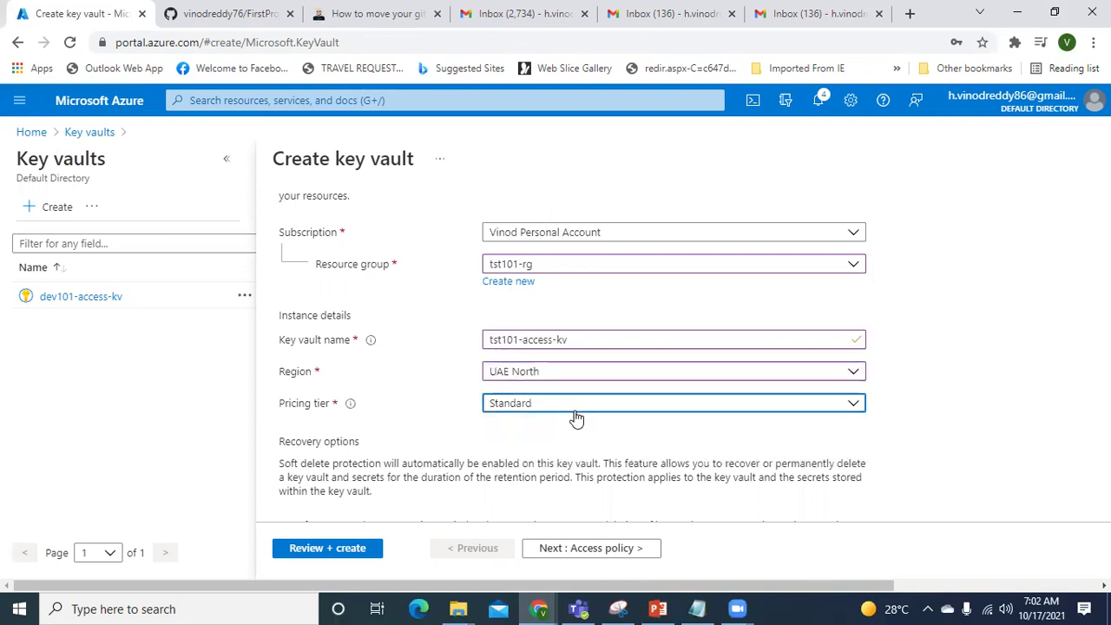
Step: Set the retention of deleted vaults to 7 days, then validate and create the key vault
scroll(432, 469, "down", 3)
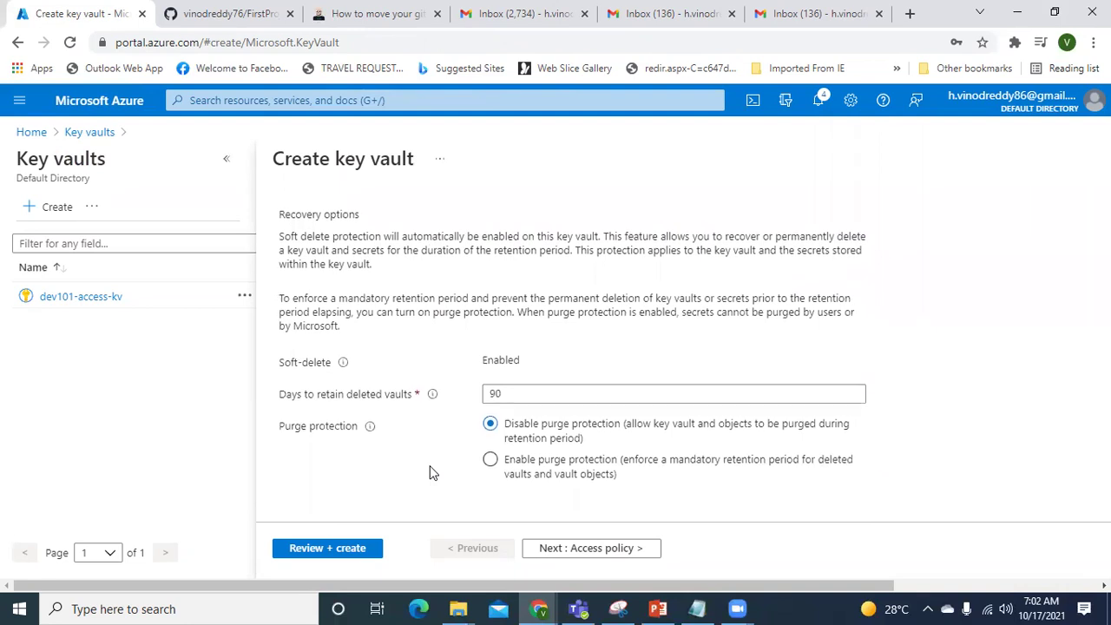
left_click_drag(531, 391, 440, 386)
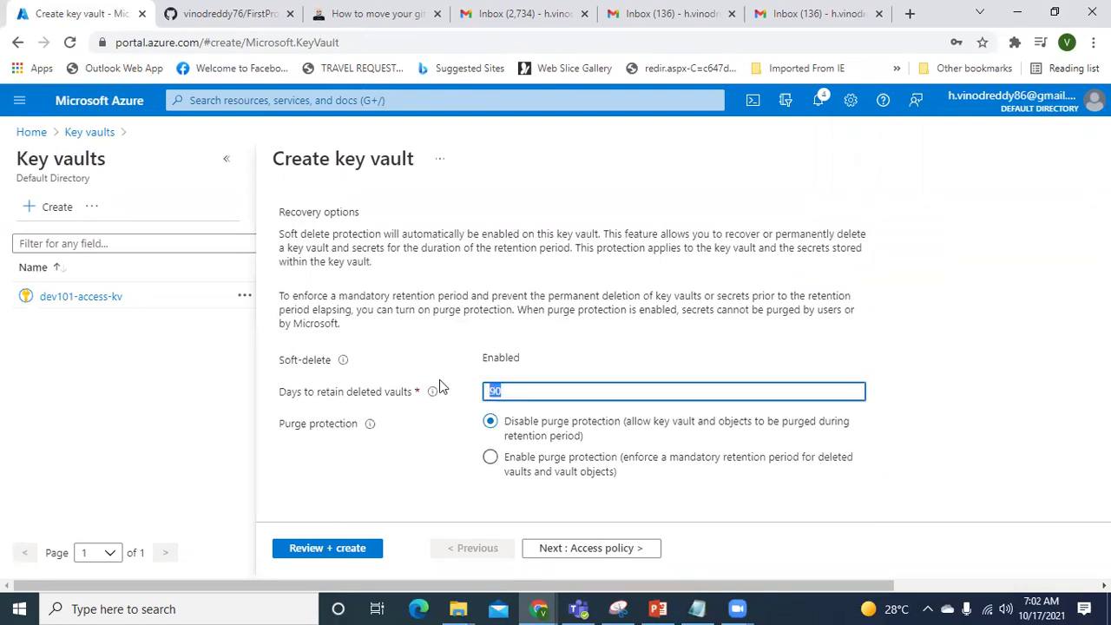
type("7")
left_click(378, 469)
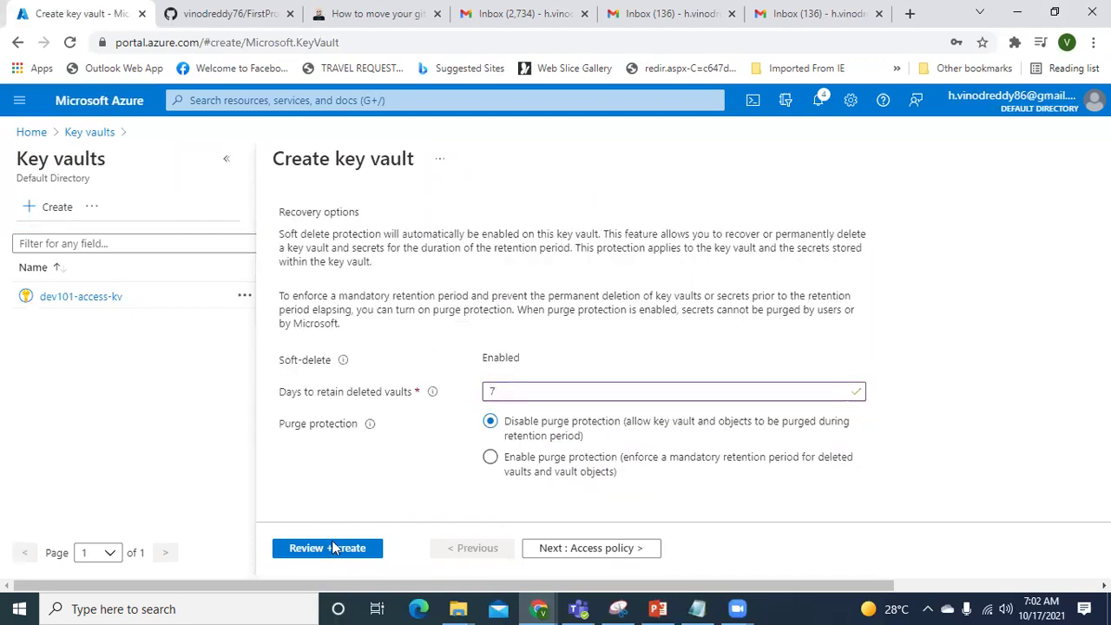
left_click(338, 550)
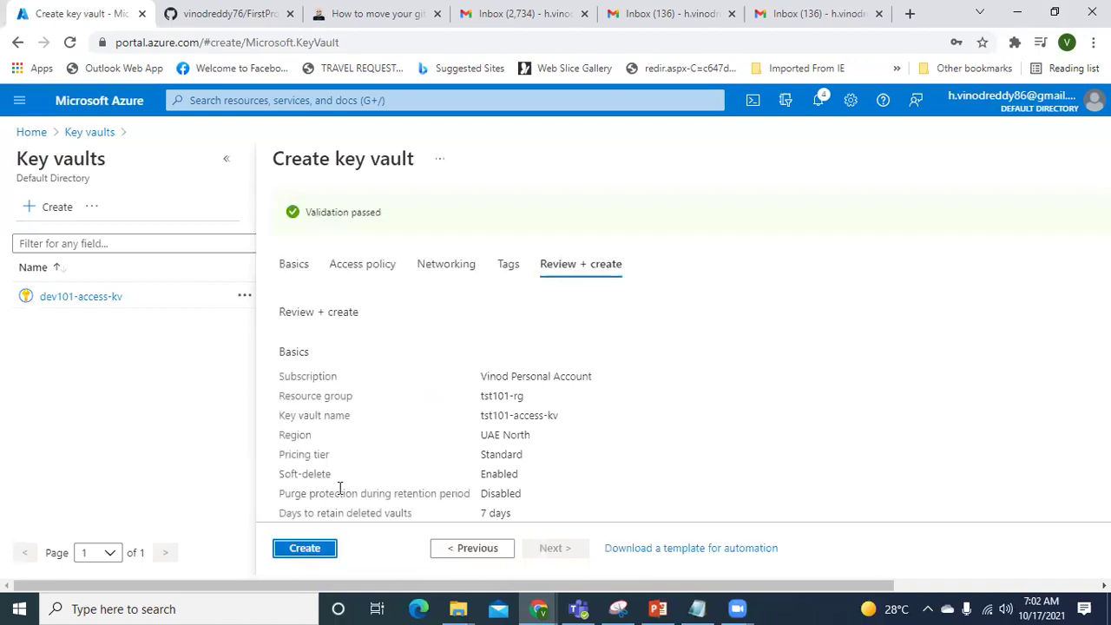
left_click(316, 554)
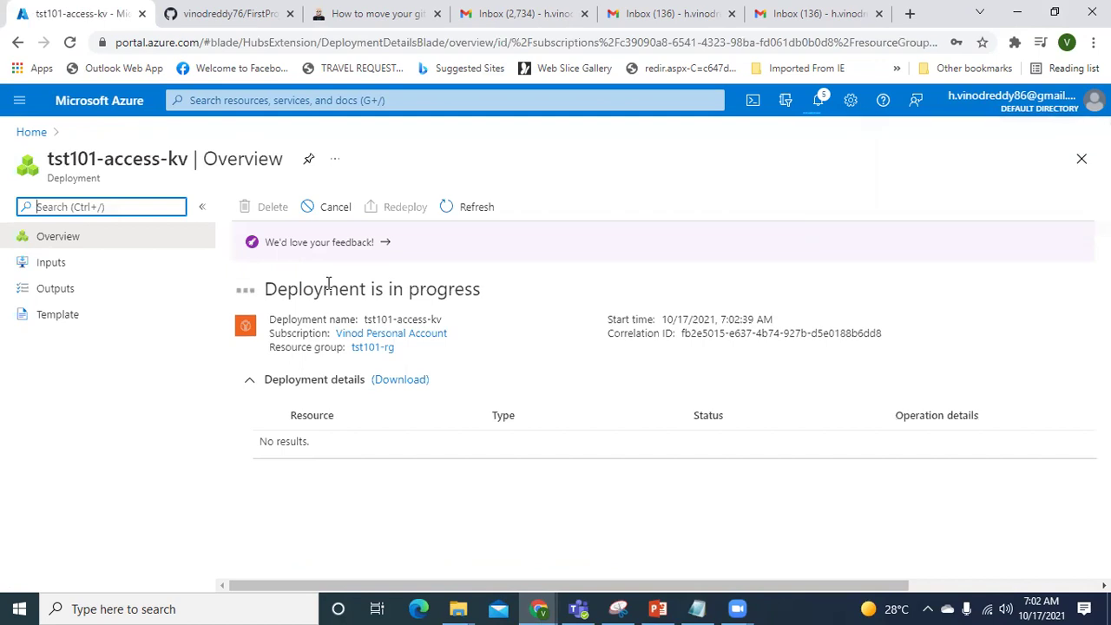
Step: Return to the portal home, open the tst101-rg resource group and check which resources it contains
left_click(128, 109)
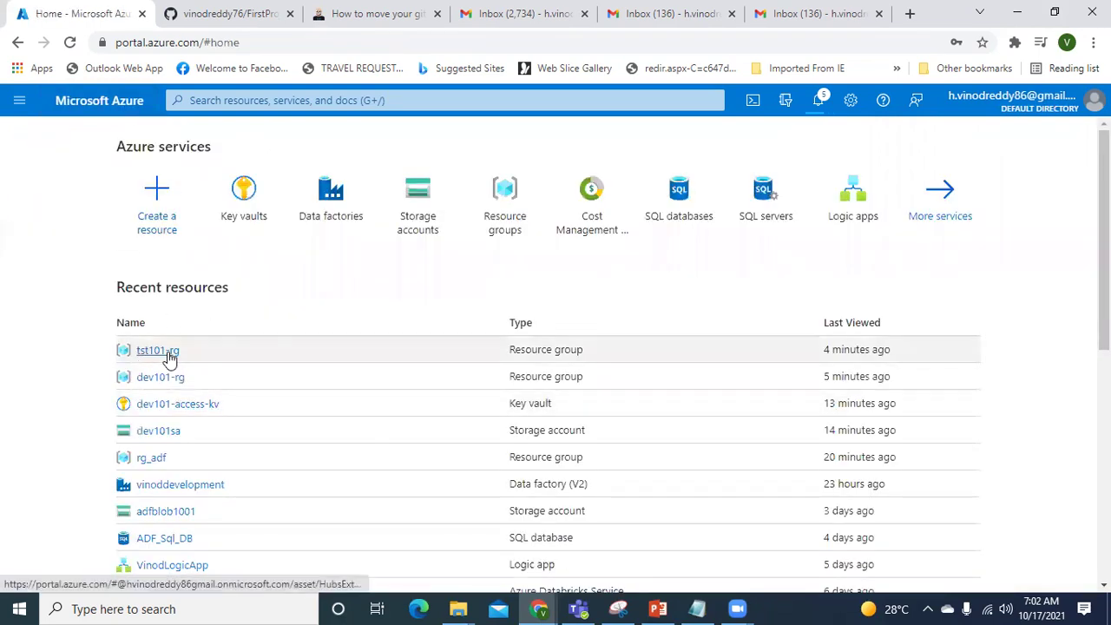
left_click(169, 354)
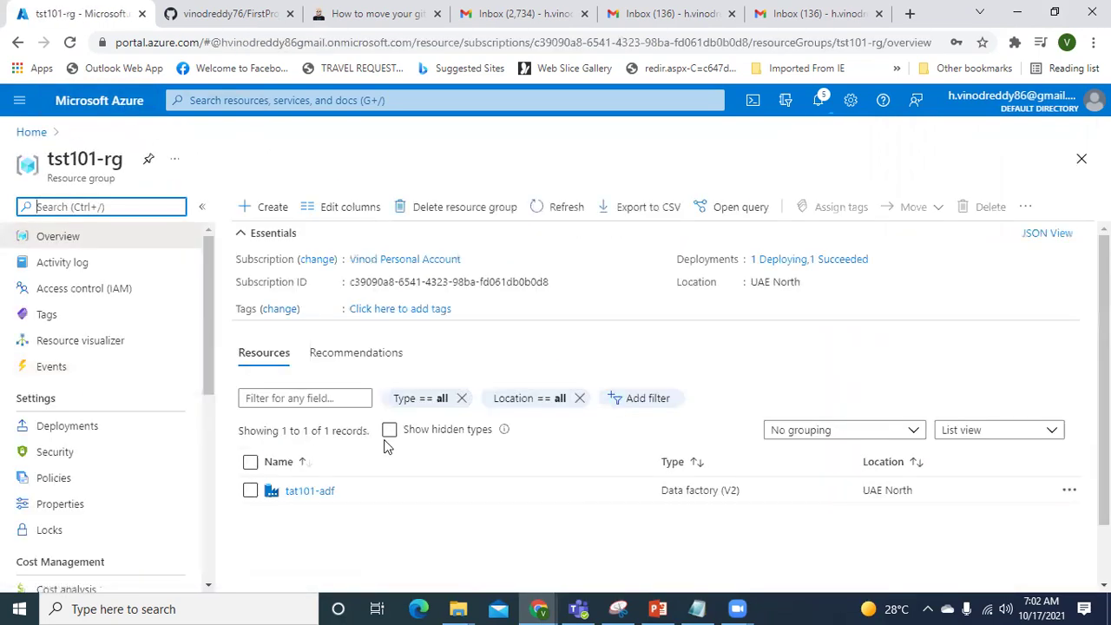
scroll(388, 447, "down", 1)
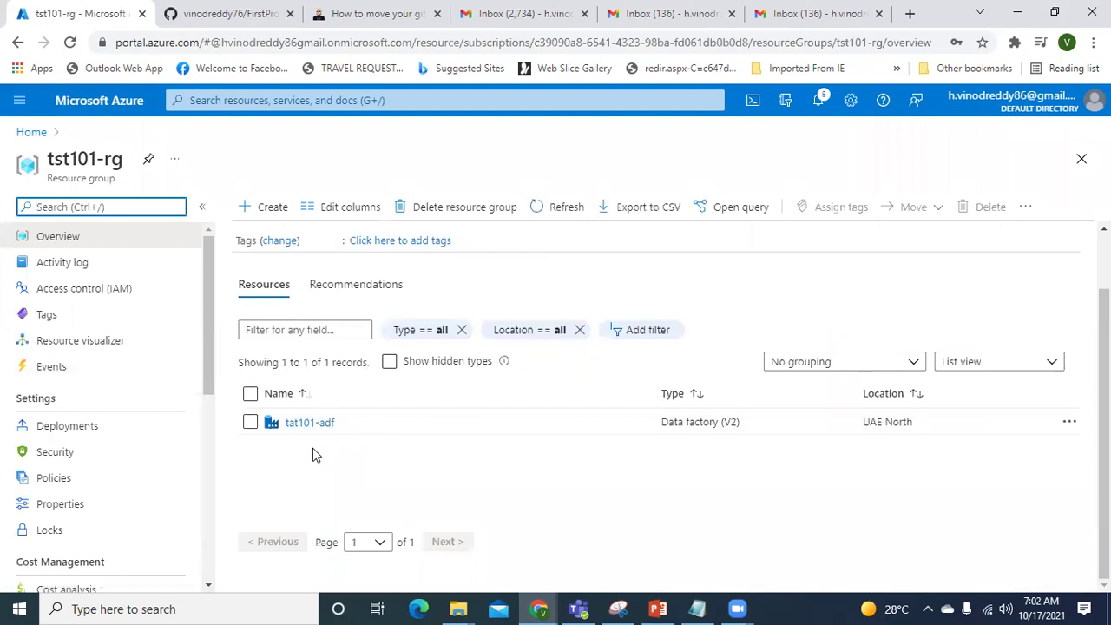
scroll(314, 451, "up", 1)
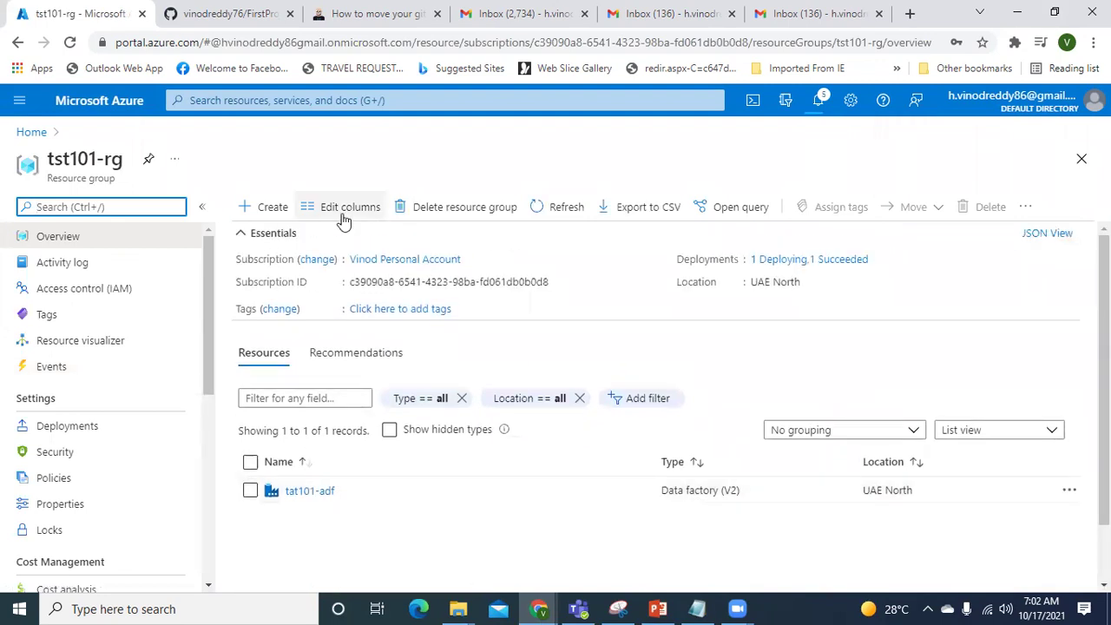
Step: Open the dev101sa storage account from the portal home's recent resources, then go back to the home page
left_click(104, 102)
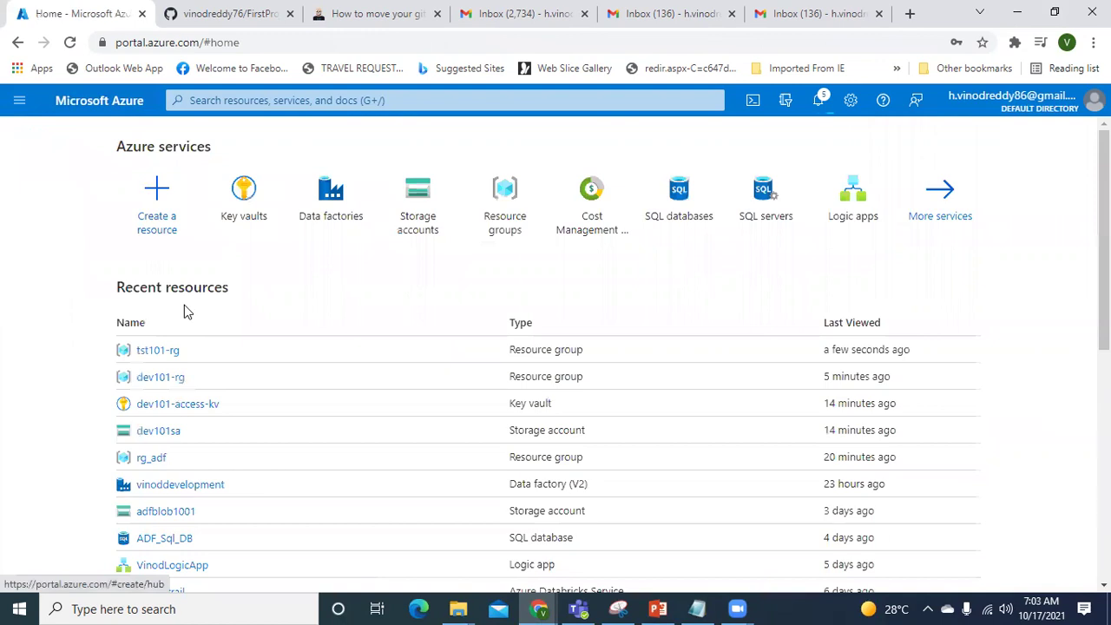
left_click(141, 377)
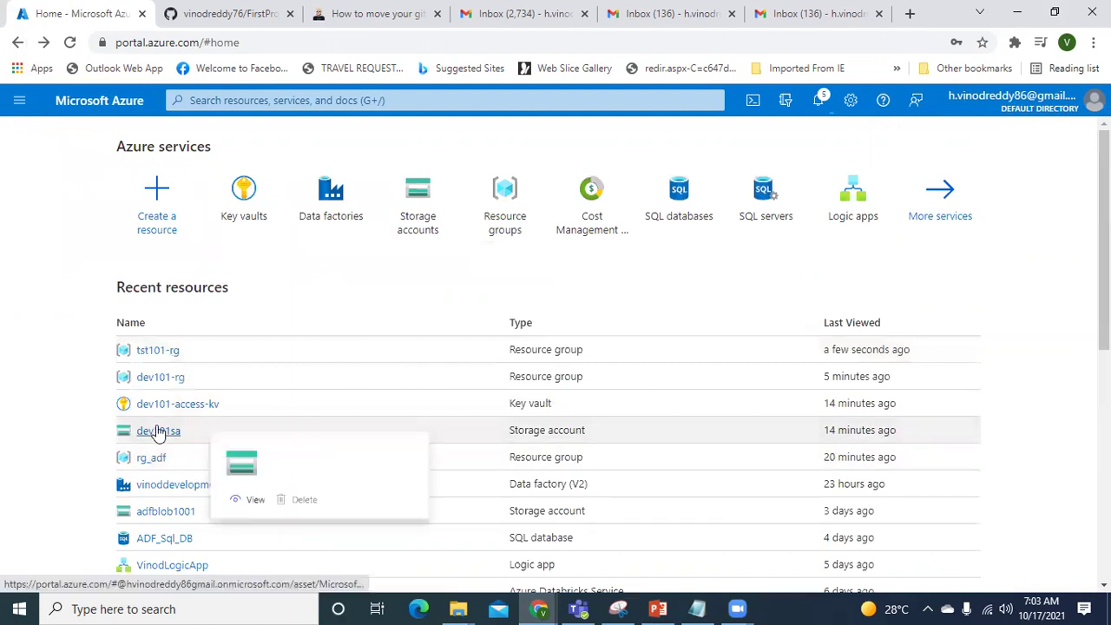
left_click(149, 429)
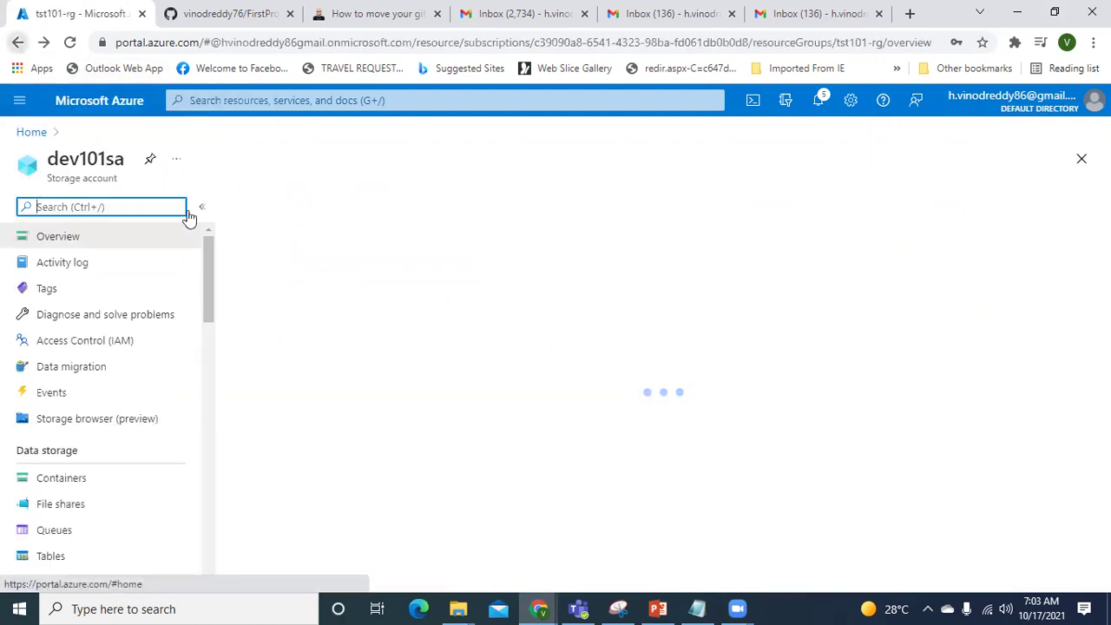
left_click(134, 102)
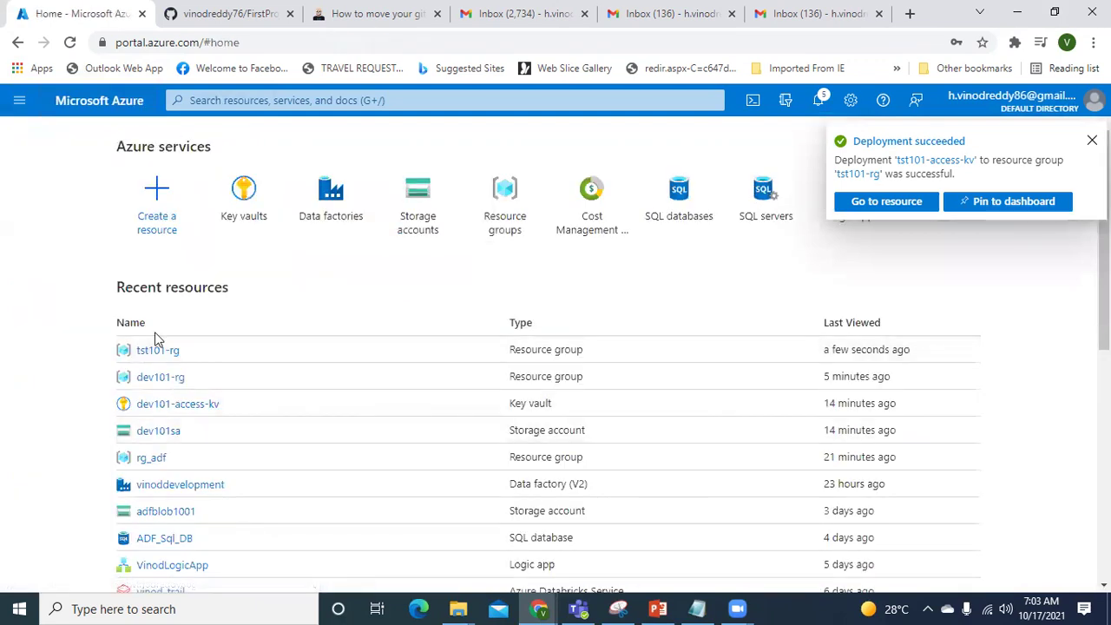
Step: Reopen the tst101-rg resource group from the recent resources and recheck its resource list
mouse_move(149, 353)
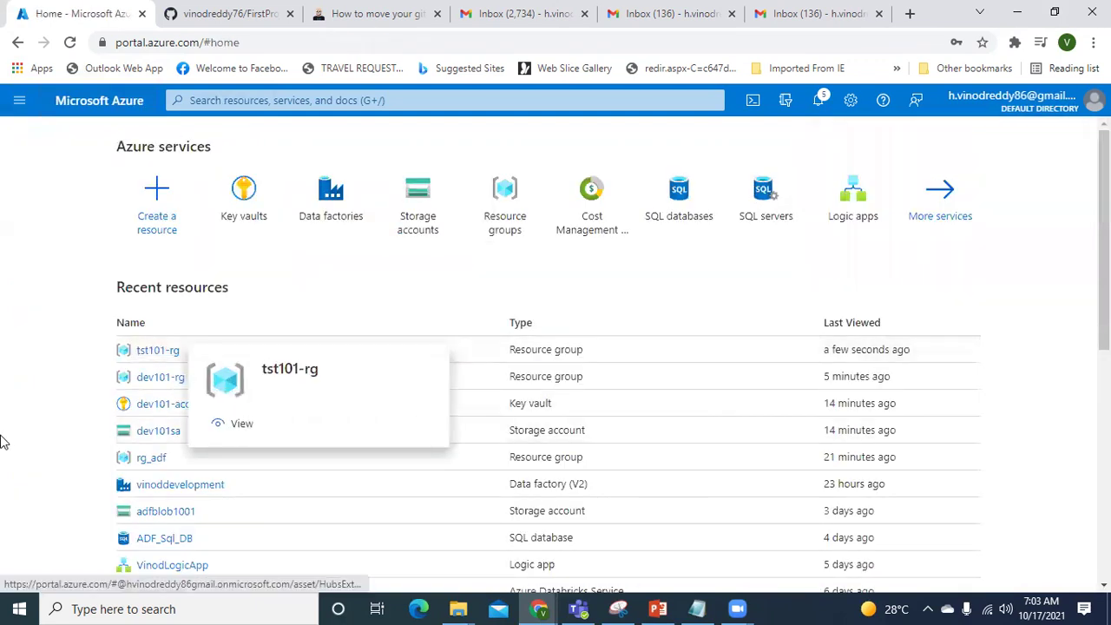
scroll(3, 443, "down", 2)
scroll(135, 156, "up", 2)
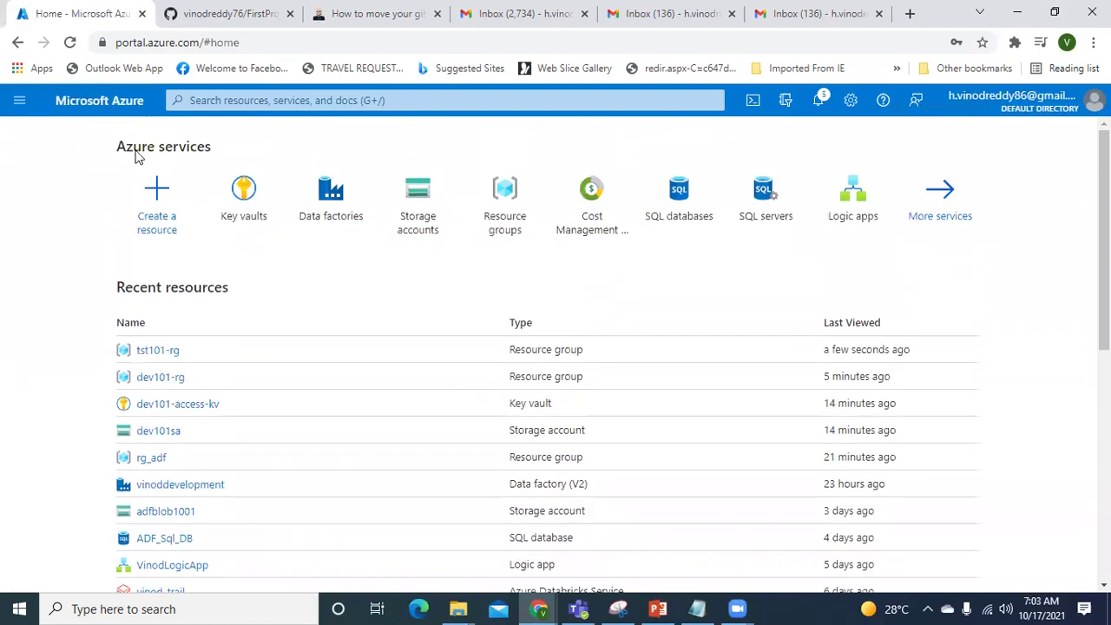
left_click(156, 350)
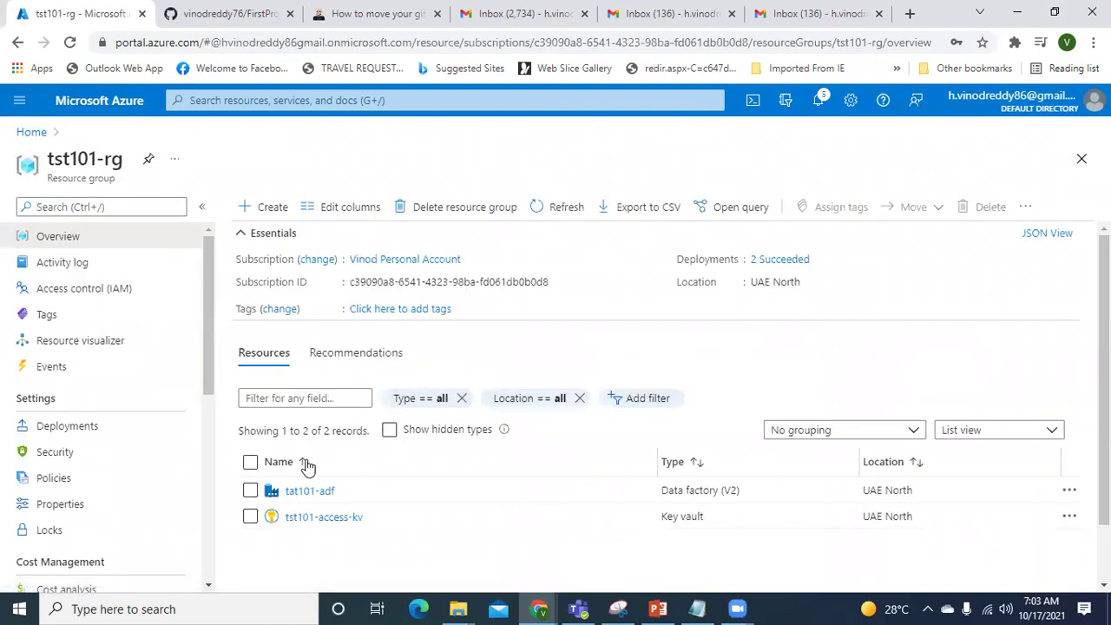
scroll(307, 467, "down", 1)
Step: Search the portal for the Storage accounts service and open the tst101sa account to inspect its overview
left_click(273, 209)
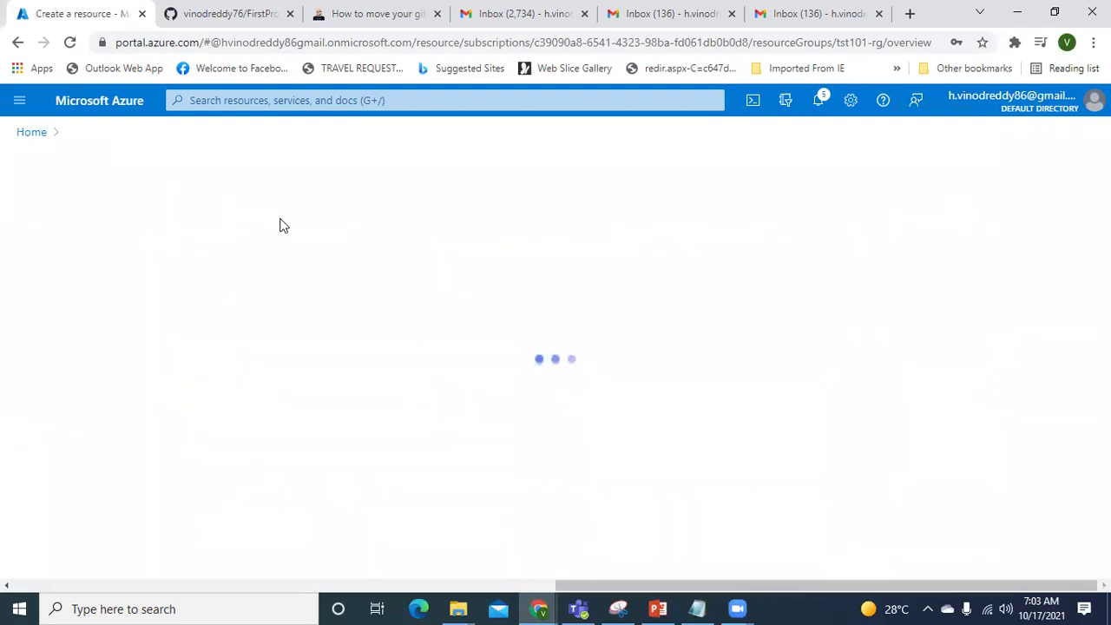
left_click(319, 100)
type("stor")
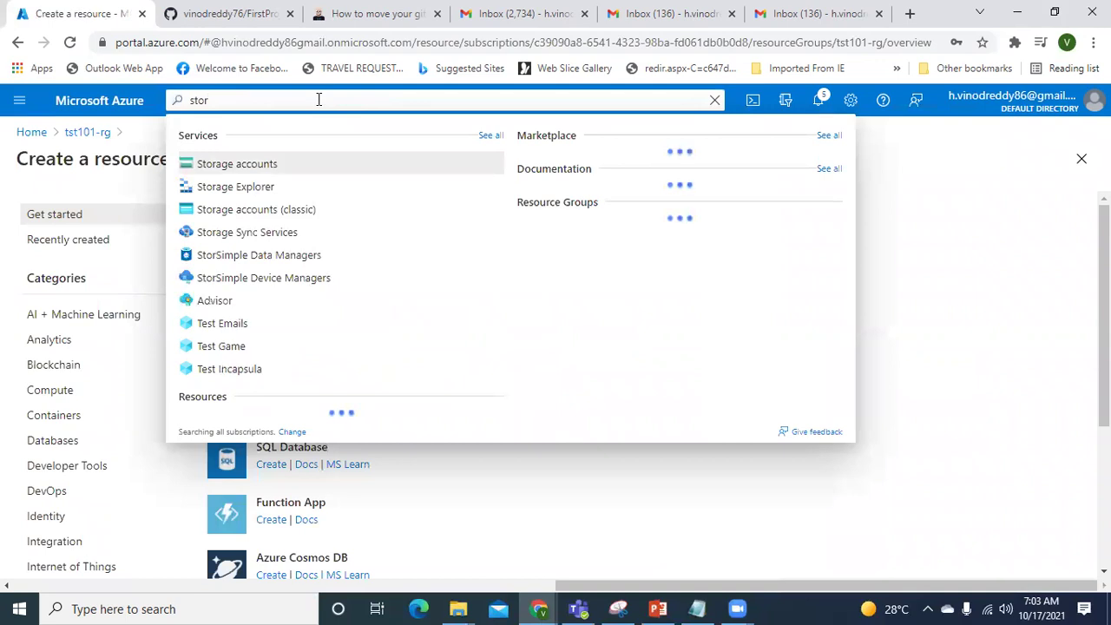
left_click(237, 165)
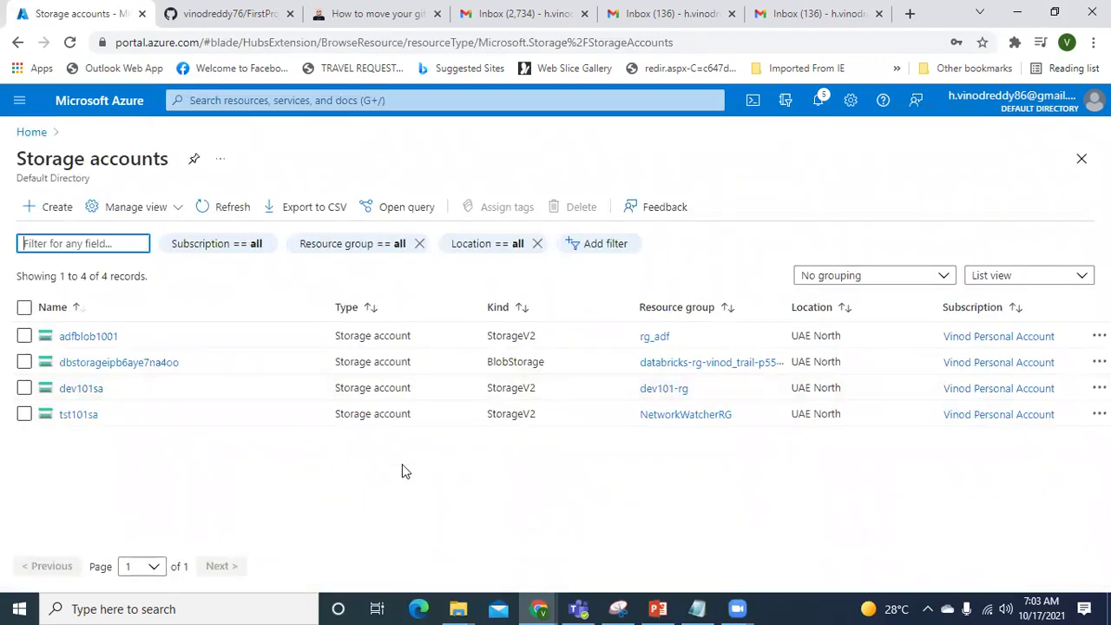
left_click(70, 416)
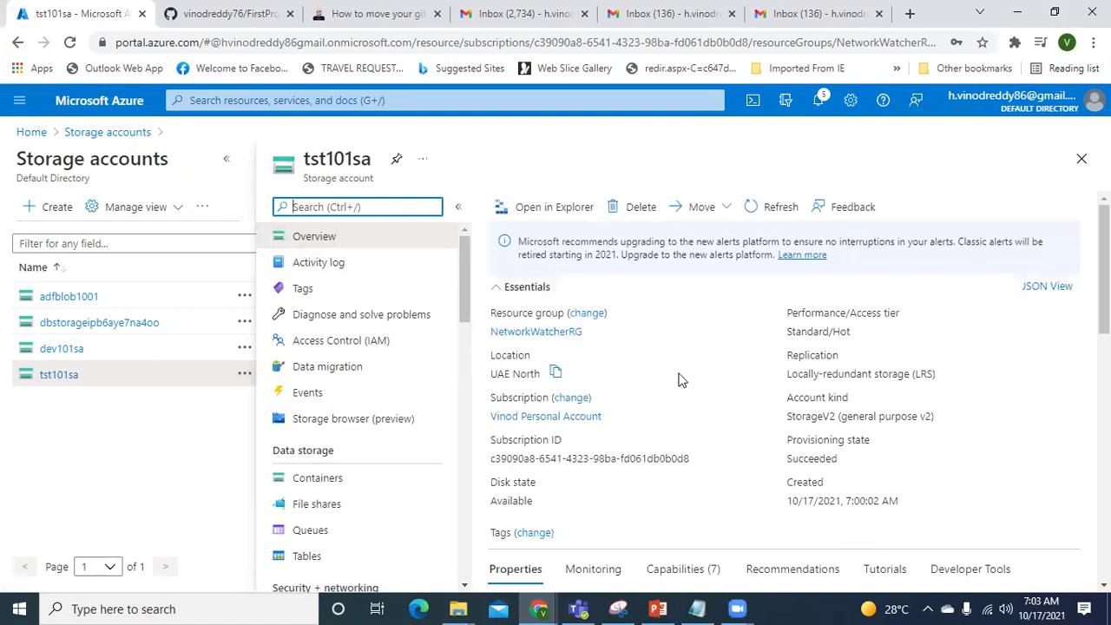
scroll(682, 379, "down", 3)
scroll(682, 380, "up", 3)
Step: Delete the tst101sa storage account, confirming with its name, and return to the storage accounts list
left_click(632, 215)
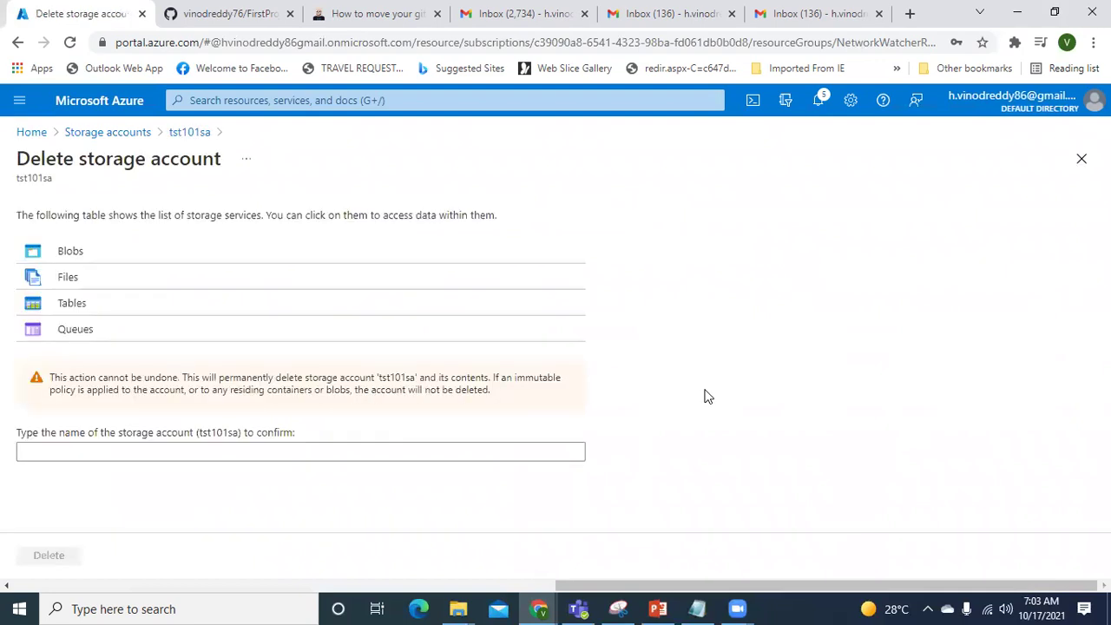
left_click(183, 447)
type("tsts")
key("BackSpace")
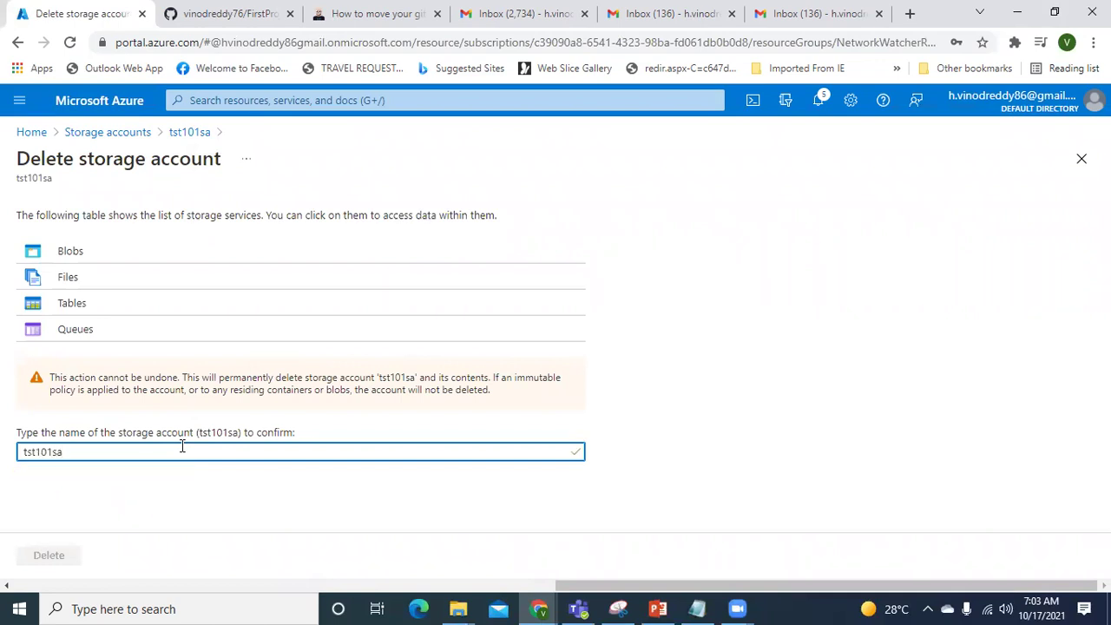
left_click(53, 563)
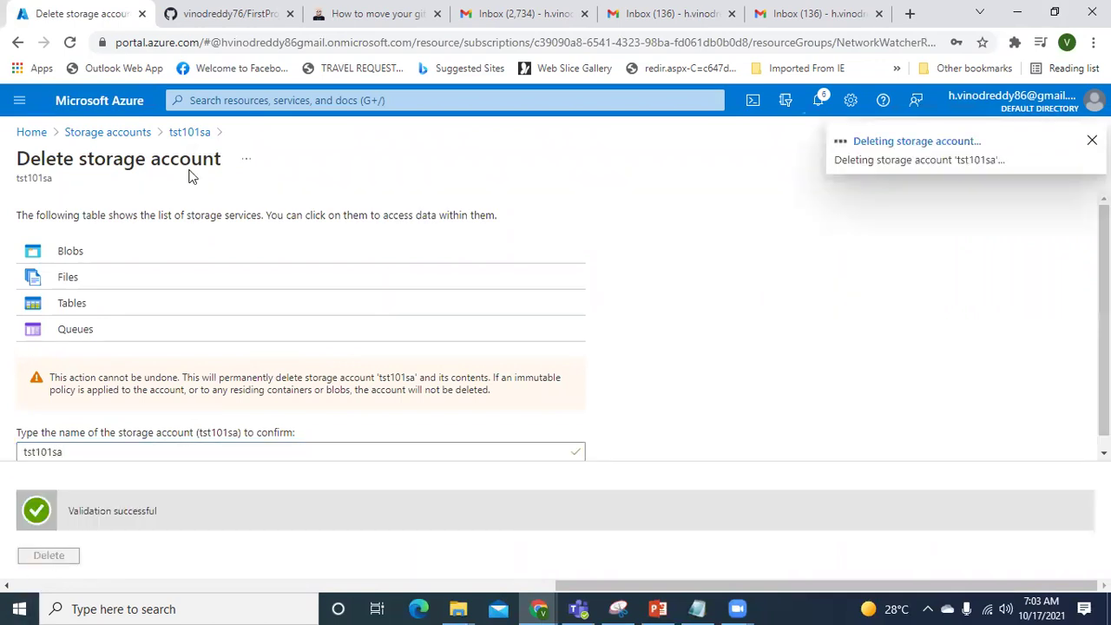
left_click(136, 135)
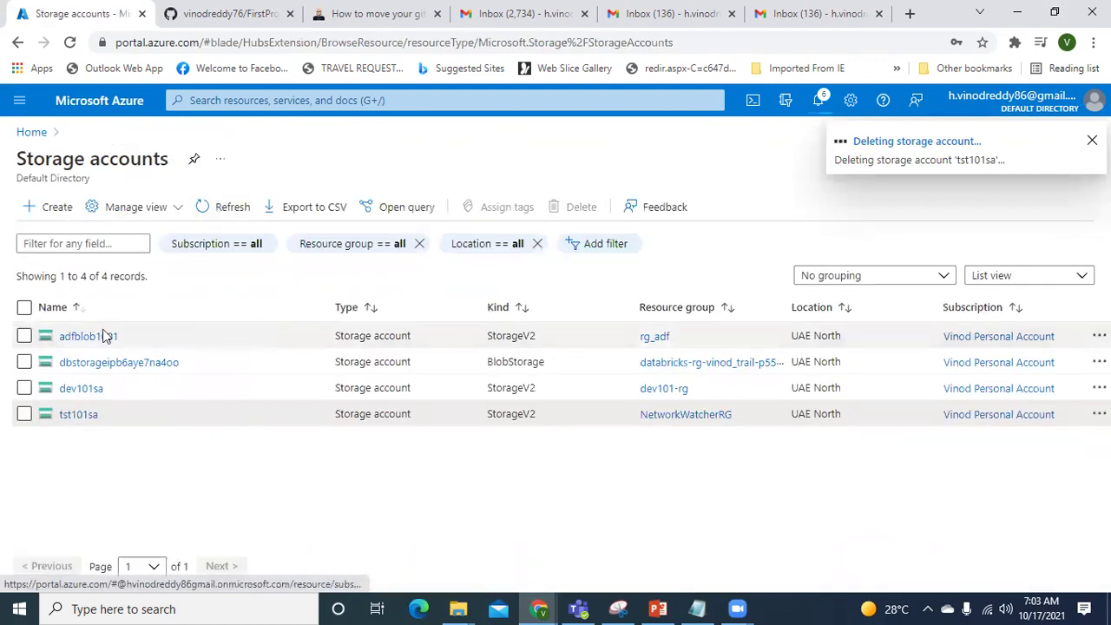
Step: Start creating a storage account named tst101sa and assign it to the tst101-rg resource group
left_click(57, 209)
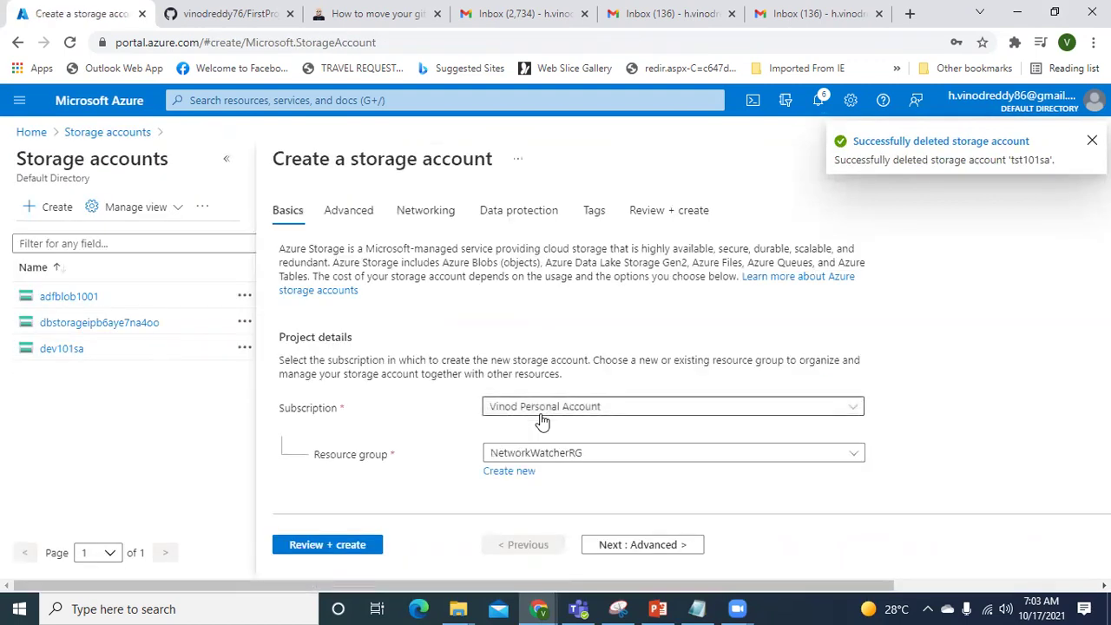
scroll(551, 445, "down", 2)
scroll(551, 445, "up", 2)
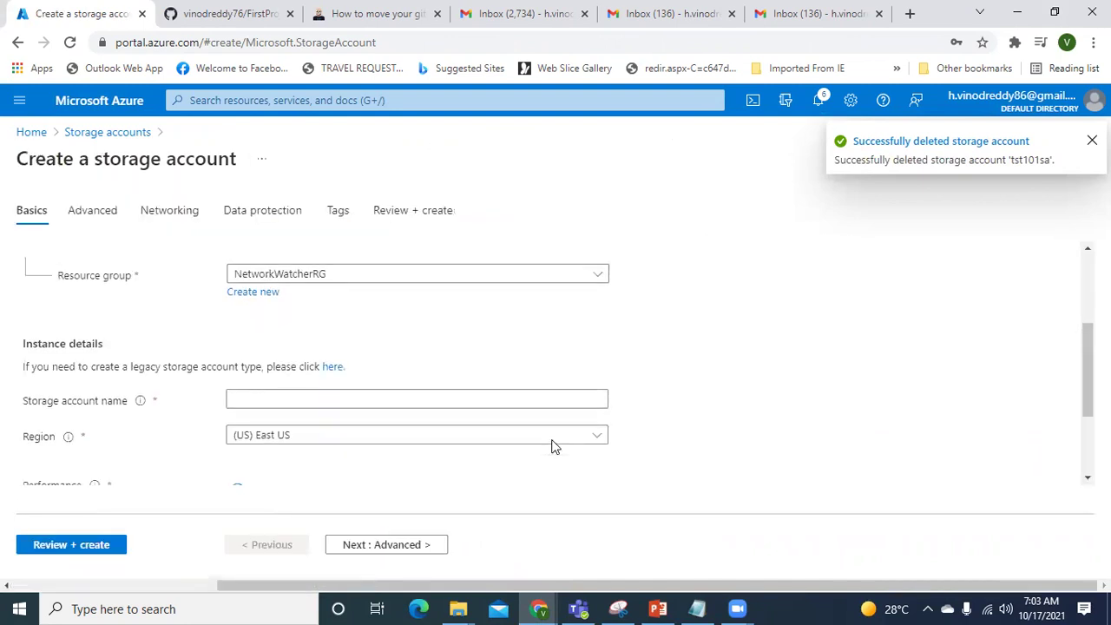
scroll(552, 447, "down", 1)
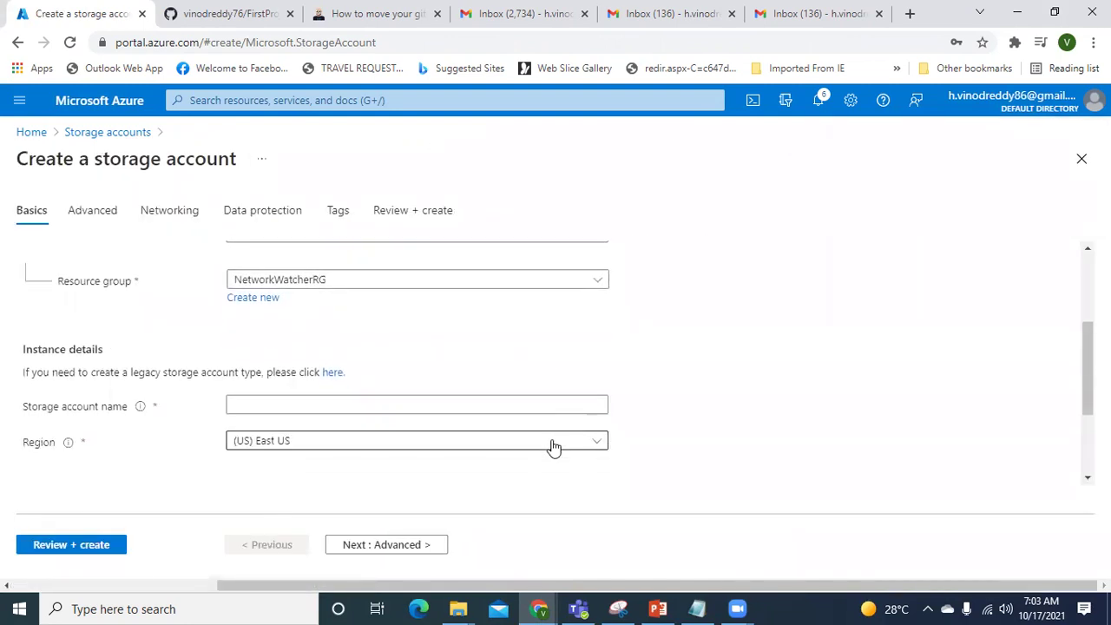
left_click(440, 415)
type("tst101sa")
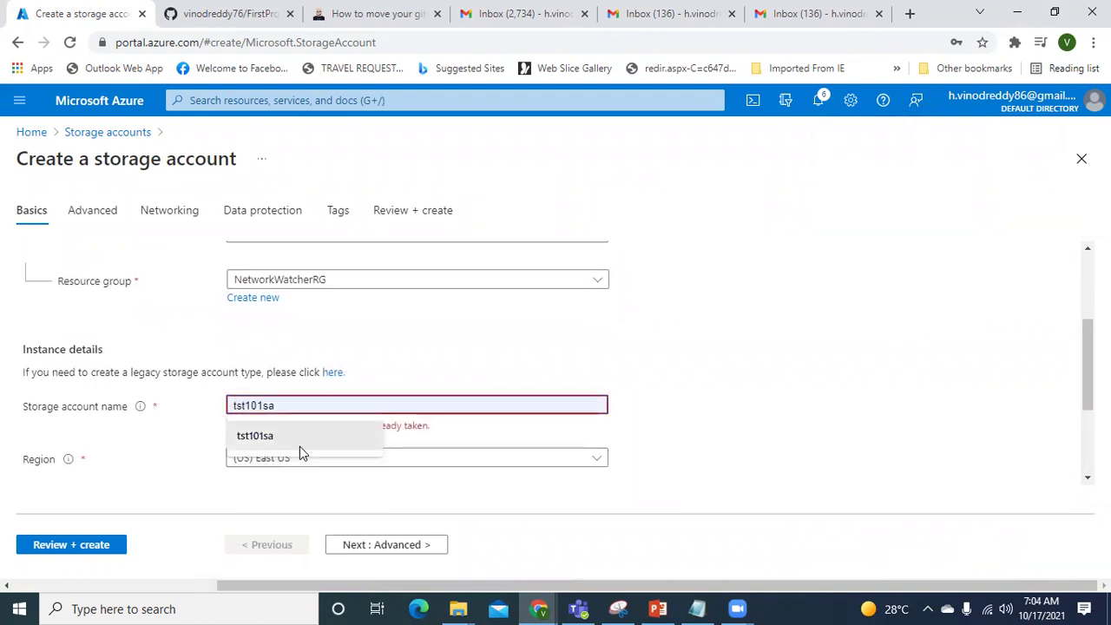
left_click(300, 445)
scroll(359, 392, "up", 1)
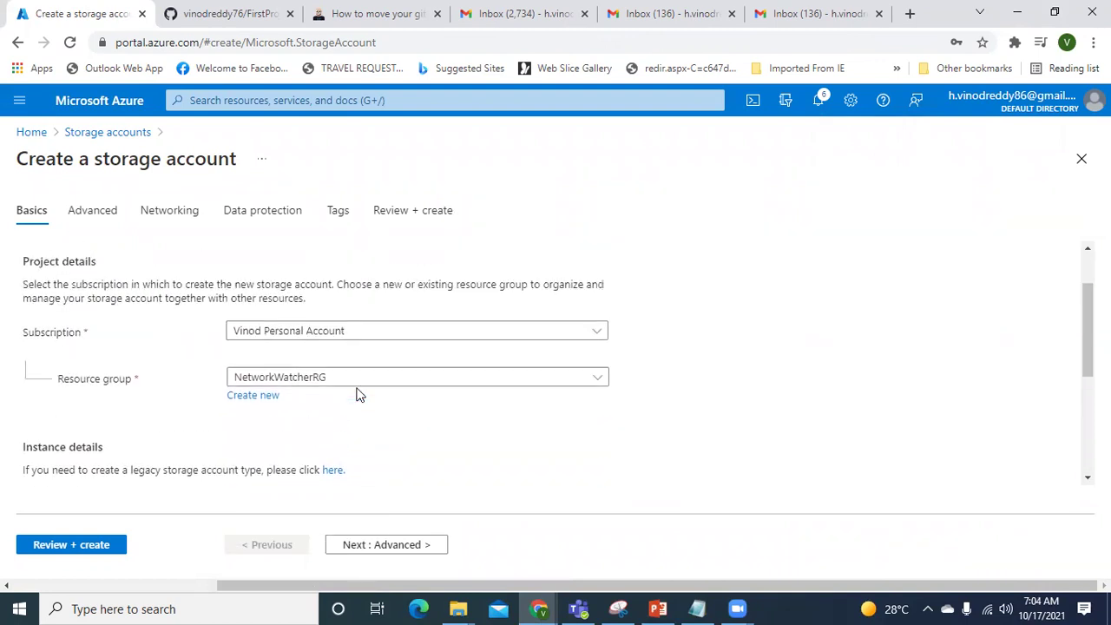
left_click(334, 378)
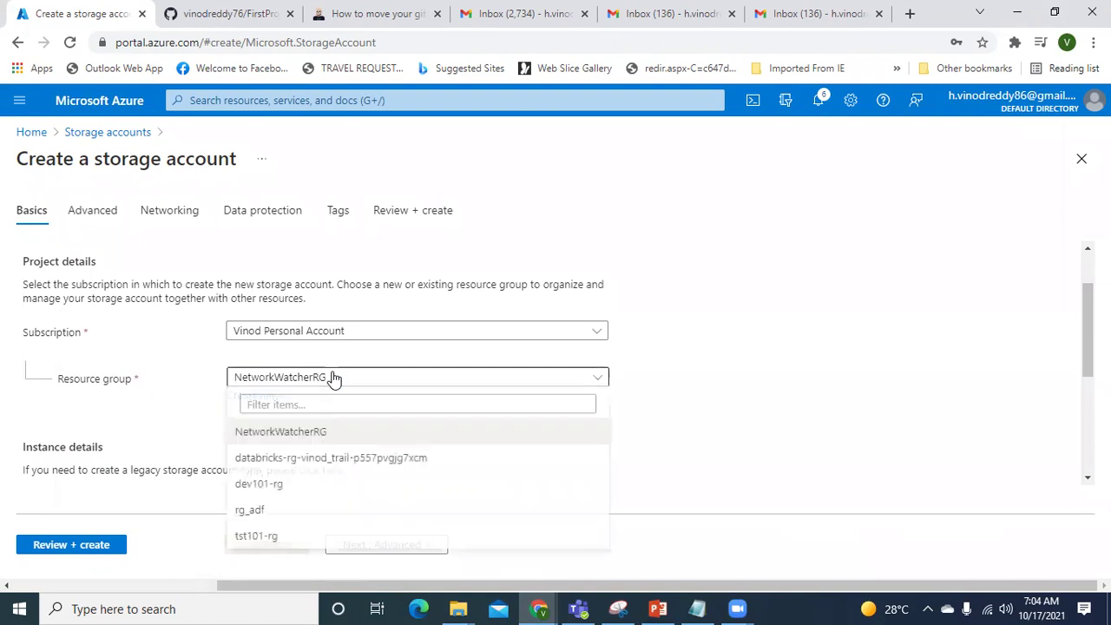
left_click(259, 535)
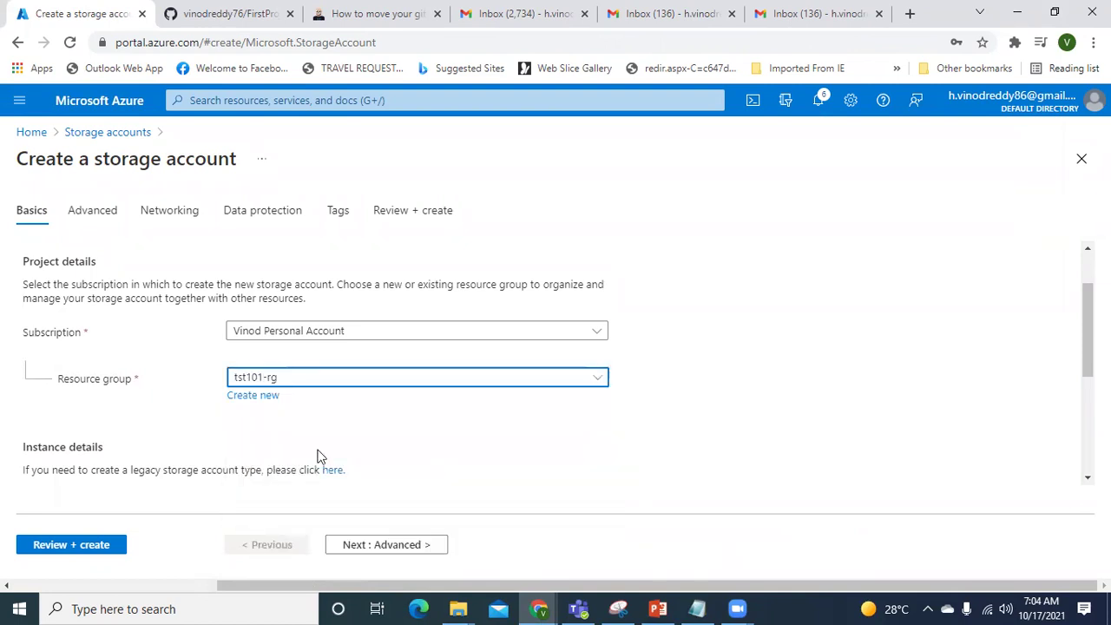
Step: Set the new storage account's redundancy to Locally-redundant storage (LRS)
scroll(318, 454, "down", 2)
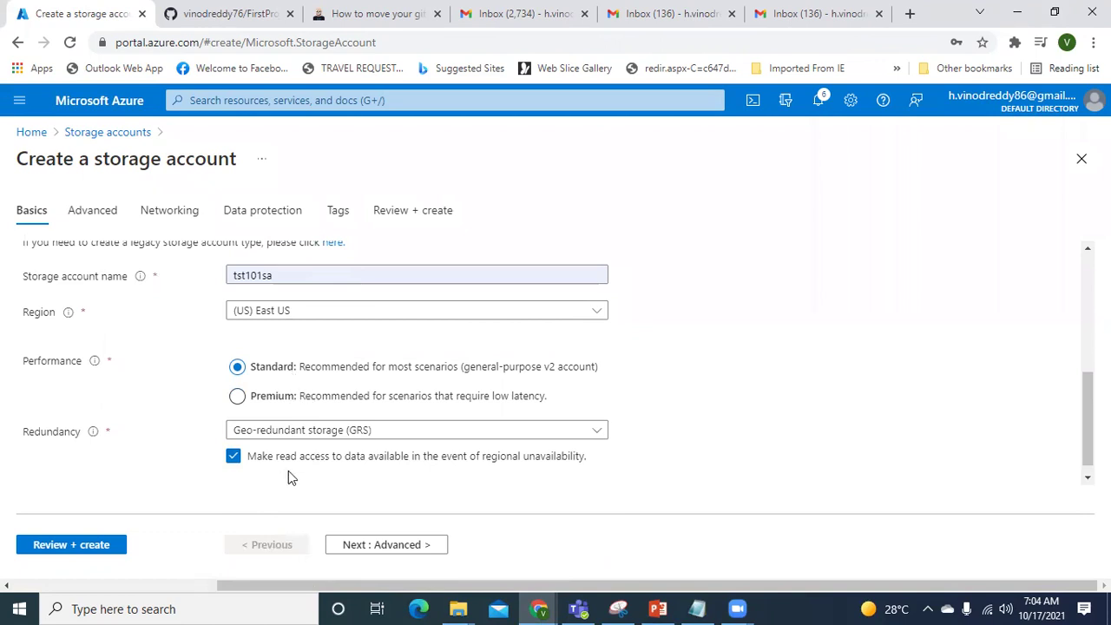
left_click(319, 439)
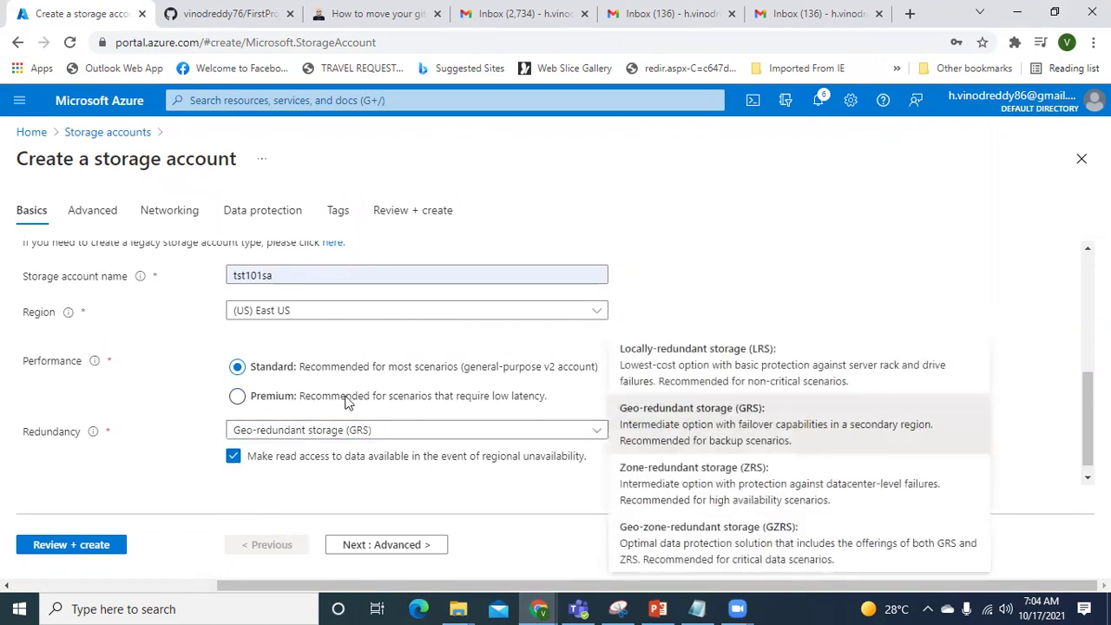
left_click(652, 365)
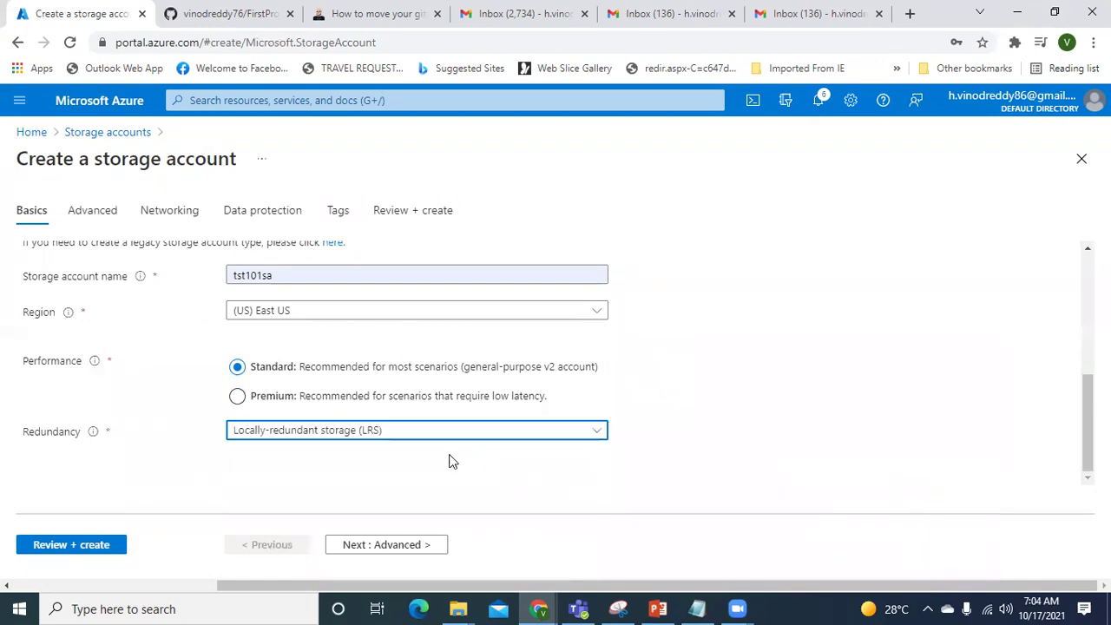
Step: Set the new storage account's region to (Middle East) UAE North by filtering the regions for uae
scroll(450, 462, "up", 3)
scroll(450, 462, "down", 2)
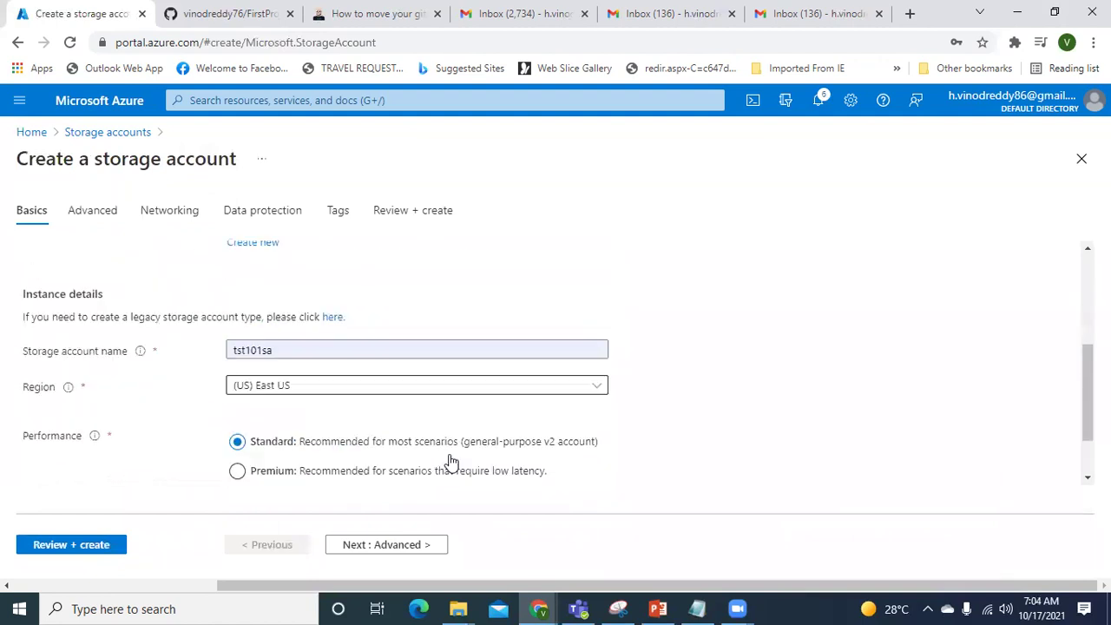
scroll(450, 462, "down", 1)
left_click(349, 333)
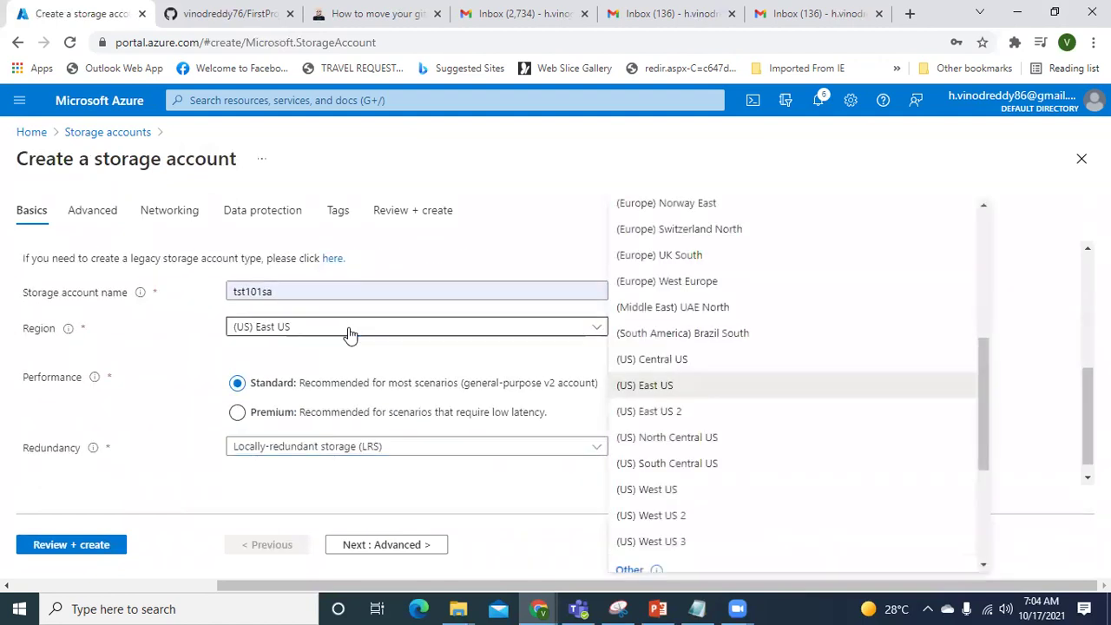
scroll(752, 263, "up", 5)
left_click(702, 208)
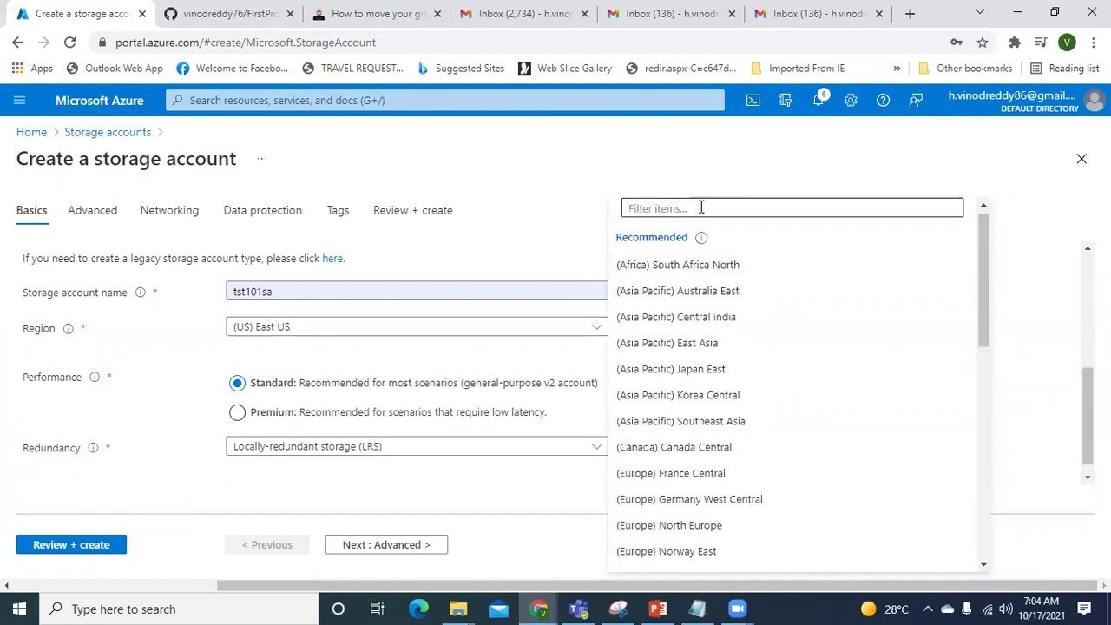
type("uae")
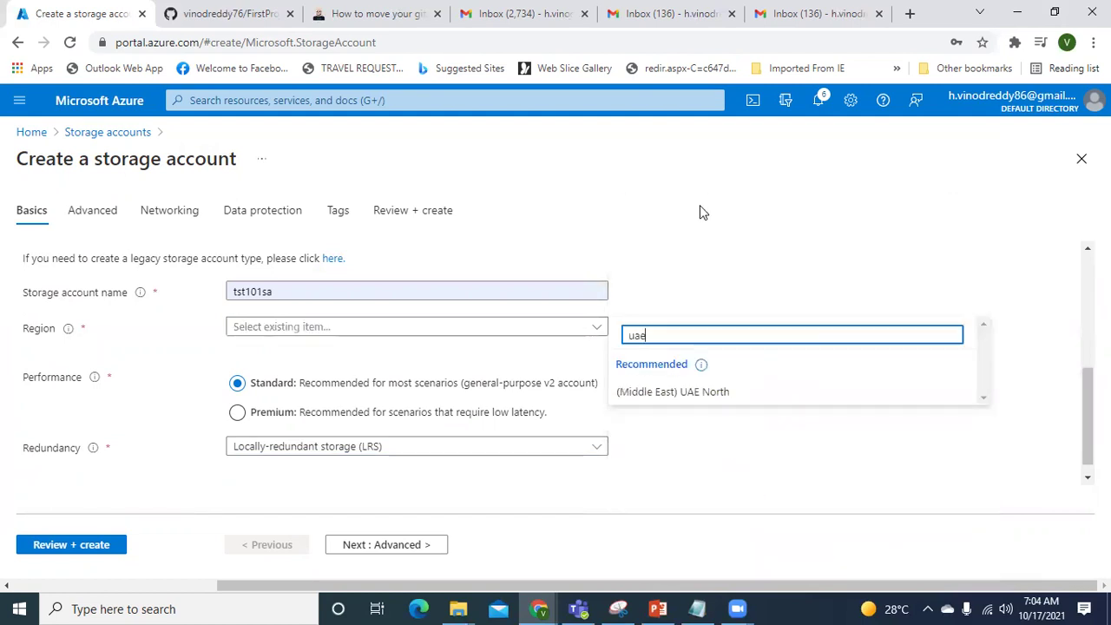
left_click(662, 392)
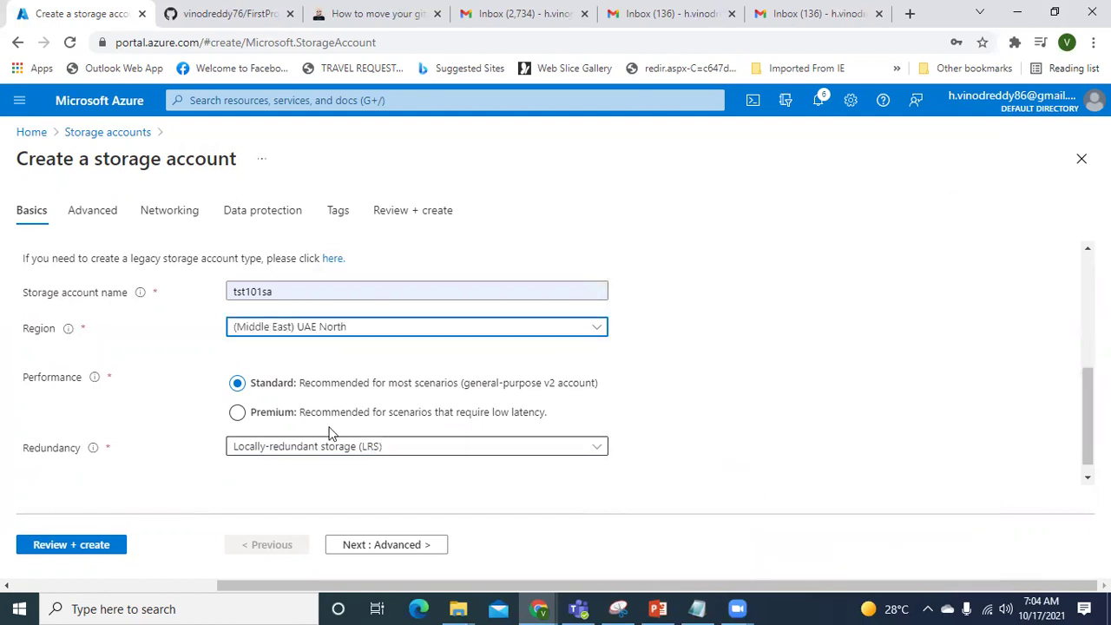
Step: Review the tst101sa storage account settings and submit its creation
scroll(295, 399, "down", 1)
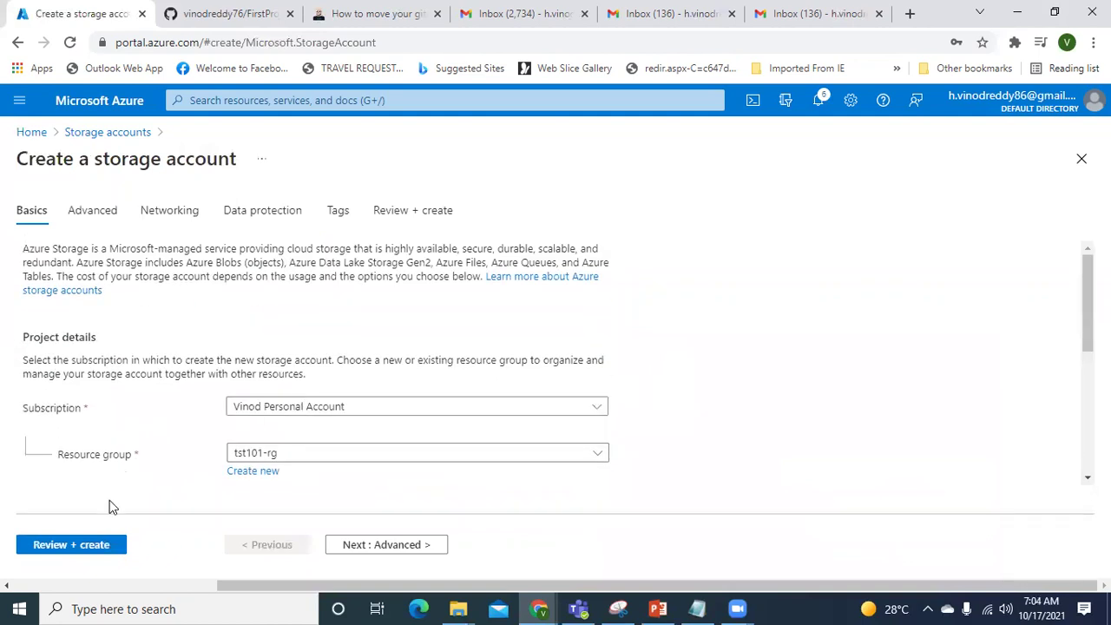
left_click(87, 547)
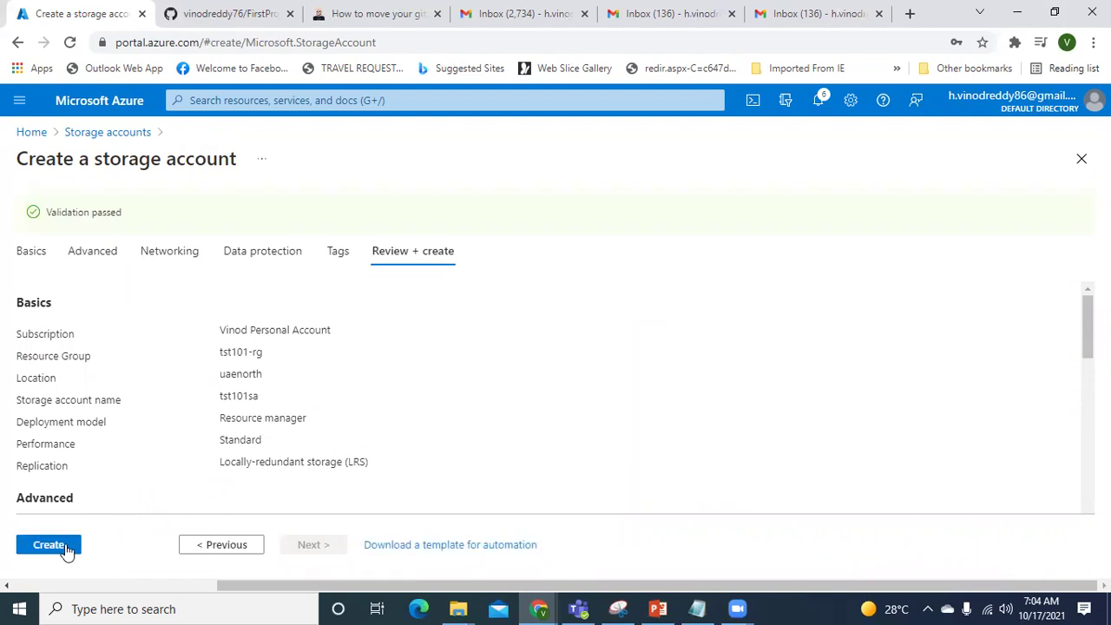
left_click(50, 545)
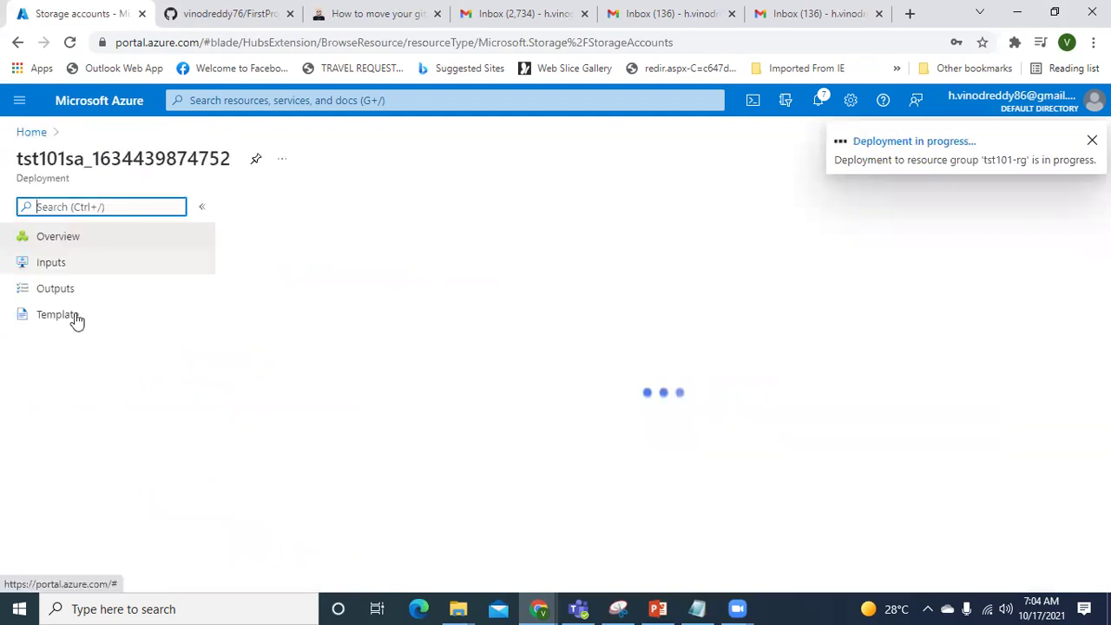
Step: Open the tst101-rg resource group from the portal home and check its resources and the deployment notifications
left_click(102, 102)
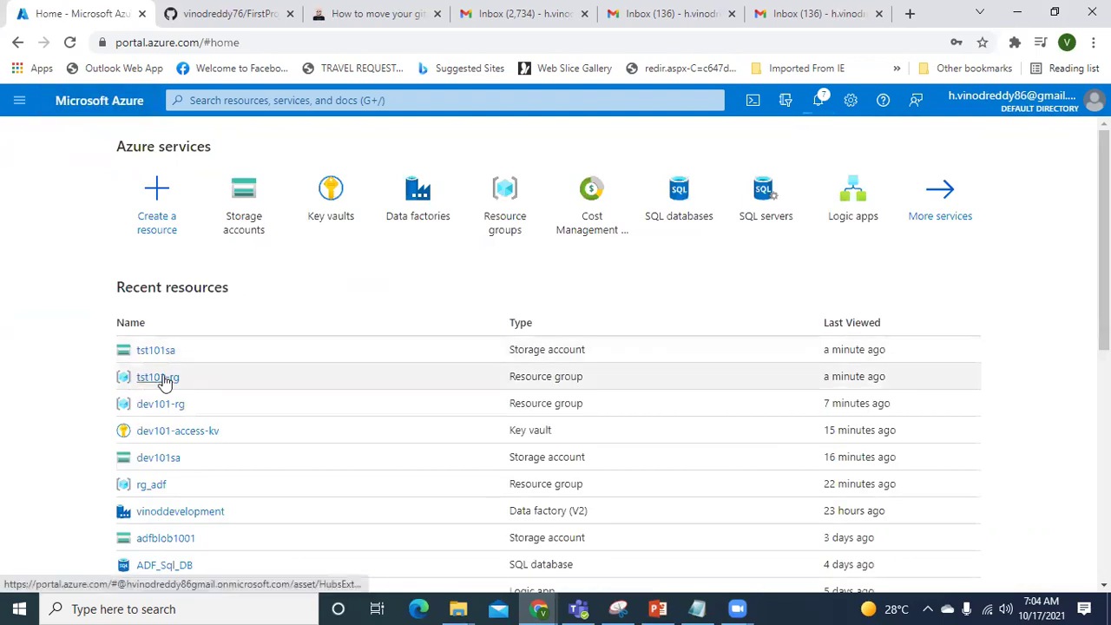
left_click(158, 378)
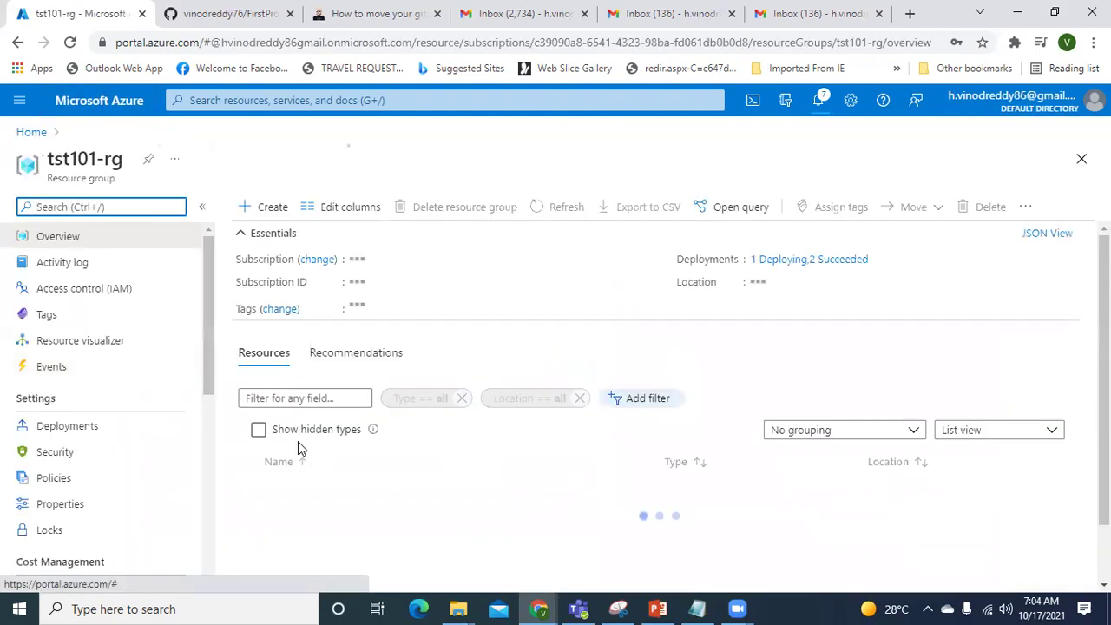
scroll(298, 441, "down", 1)
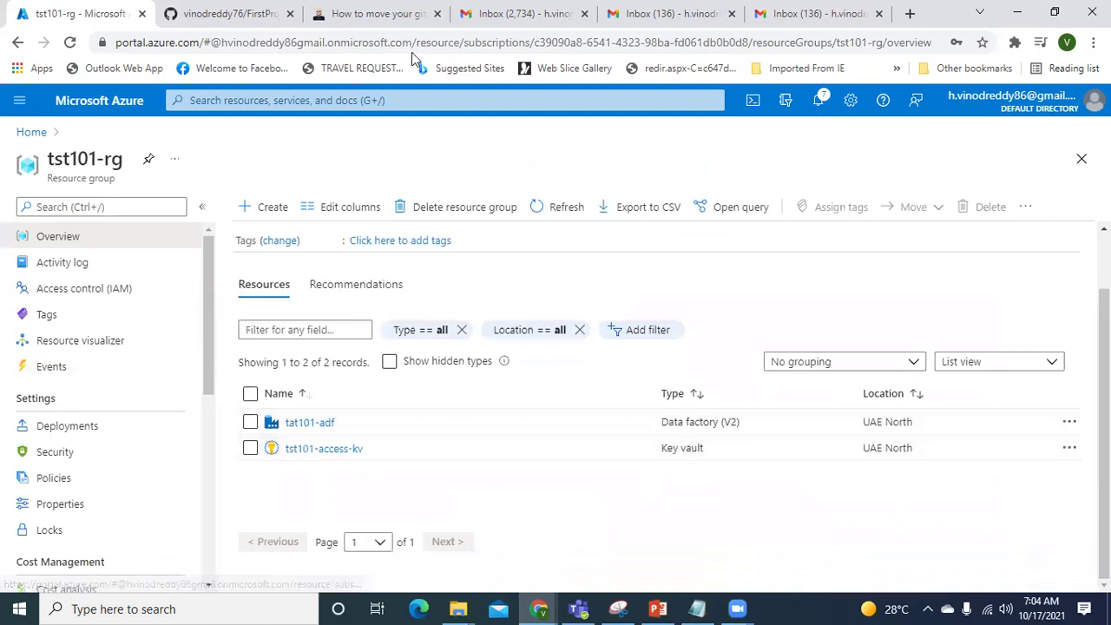
left_click(817, 104)
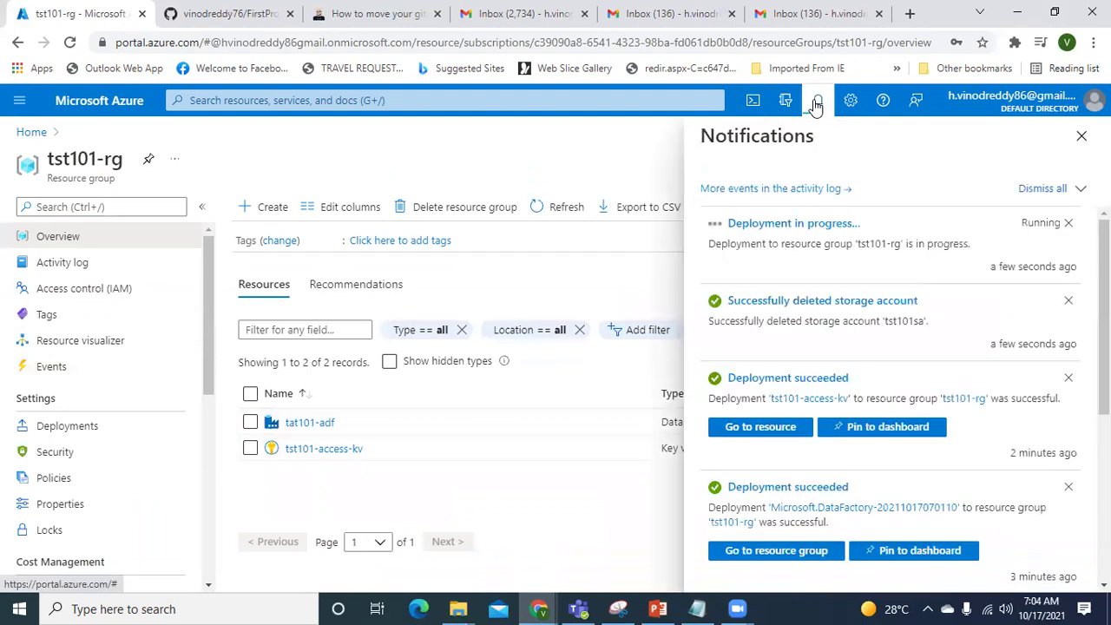
left_click(1082, 137)
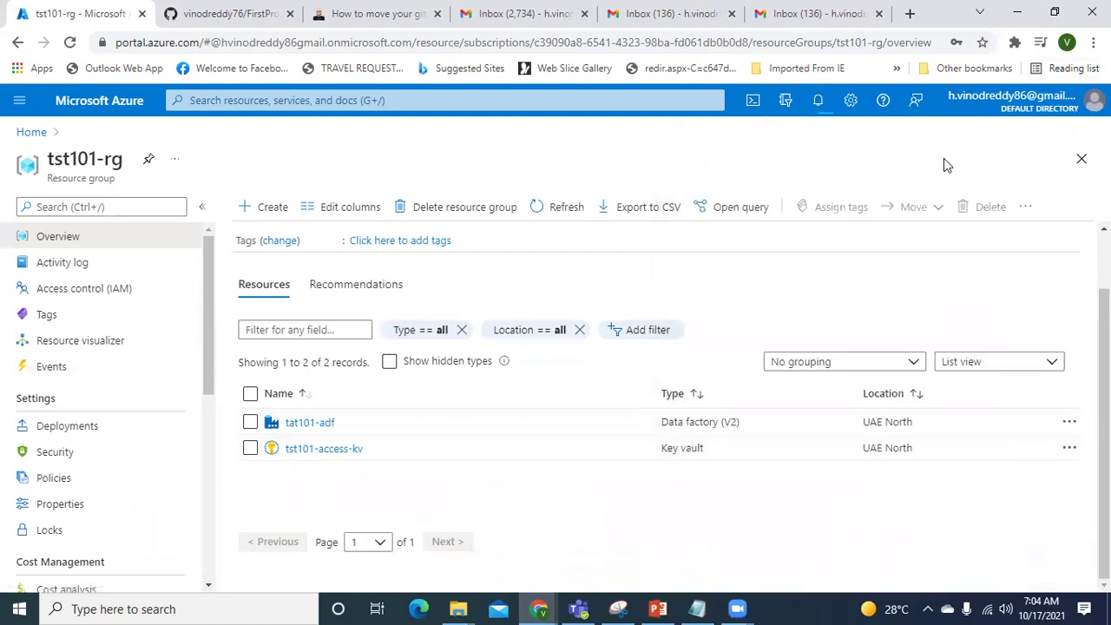
Step: Open the access policies of the tst101-access-kv key vault and begin adding an access policy
left_click(329, 457)
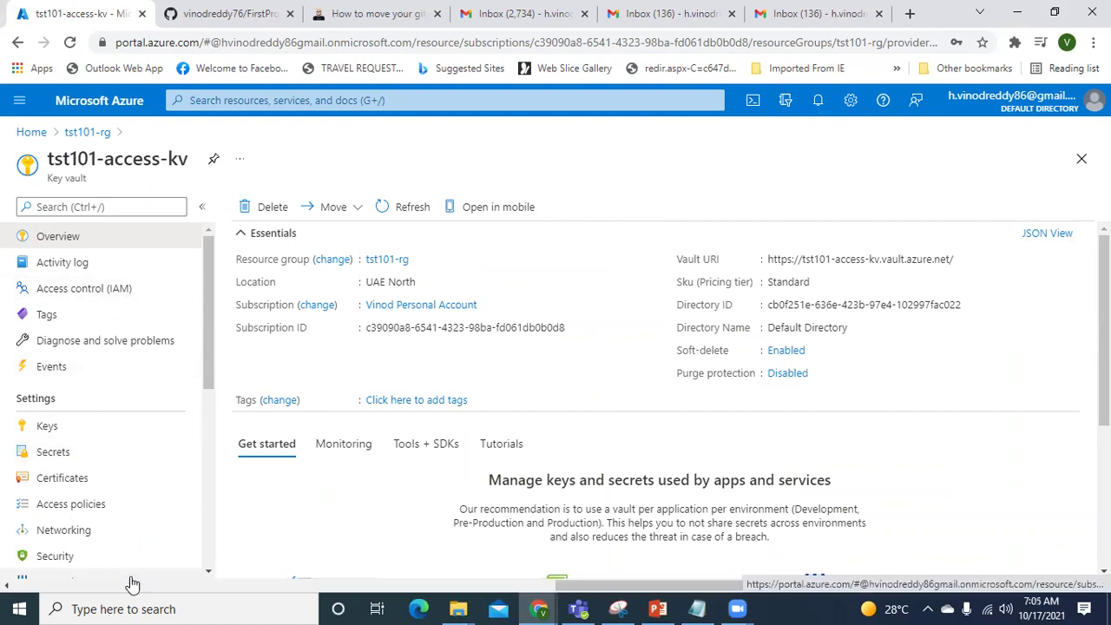
scroll(132, 585, "down", 2)
left_click(80, 336)
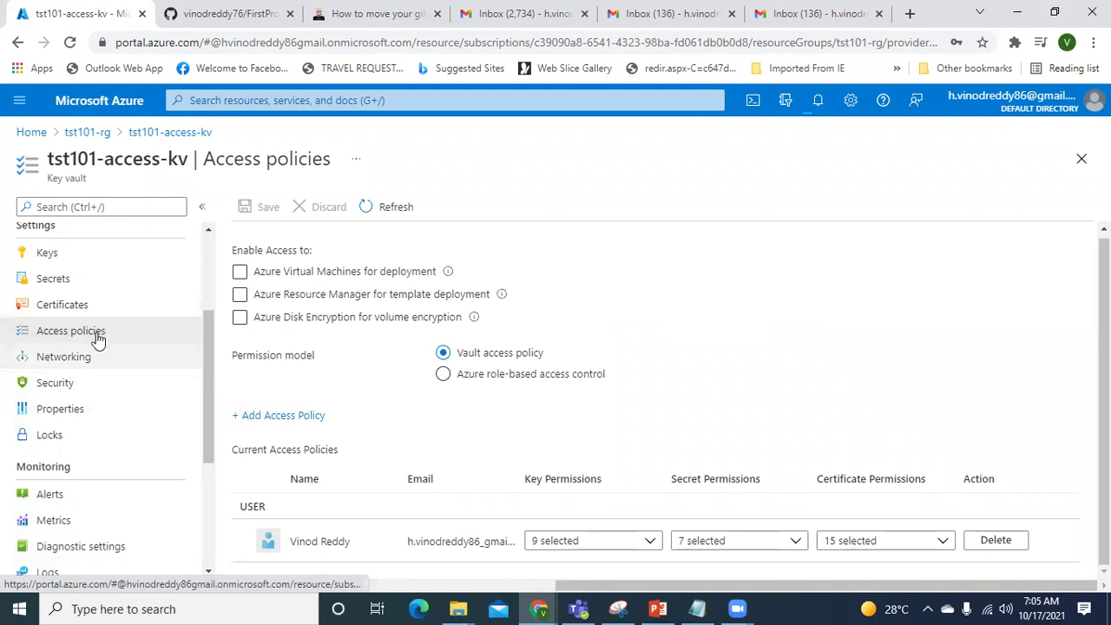
left_click(304, 416)
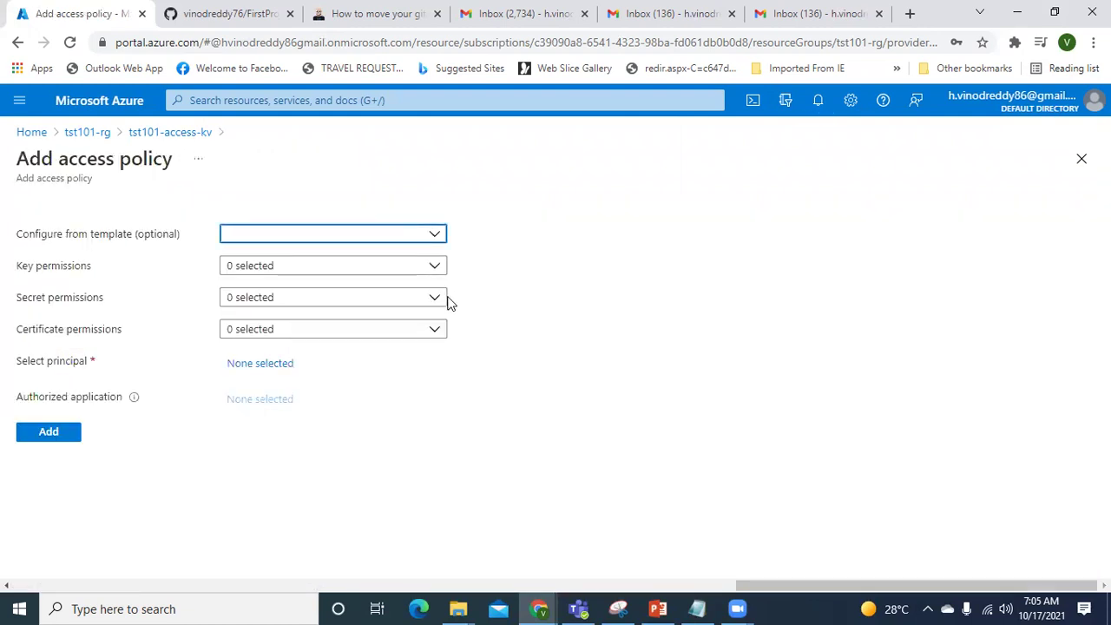
Step: Try to find a principal for the access policy by searching for adf, 101 and ts, and return to the tst101-rg resource group
left_click(266, 365)
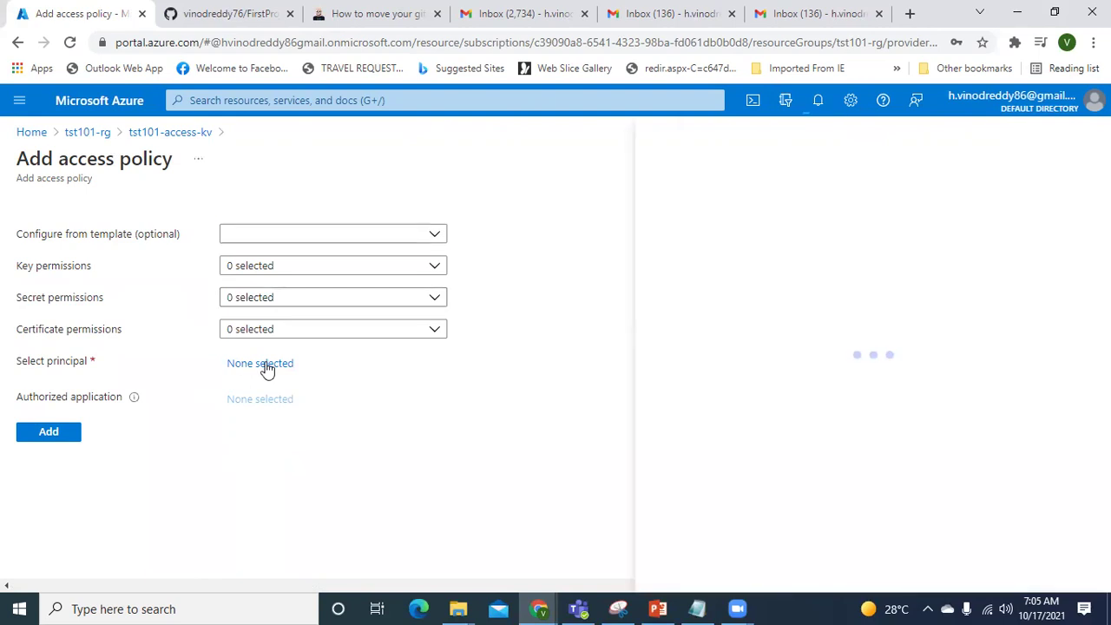
left_click(791, 193)
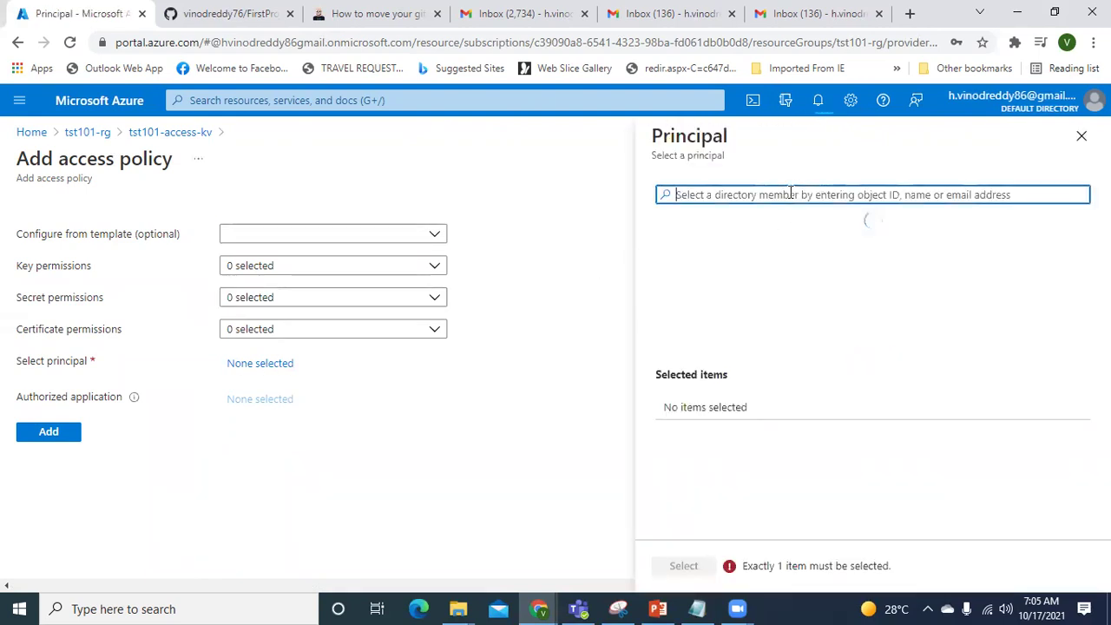
type("adf")
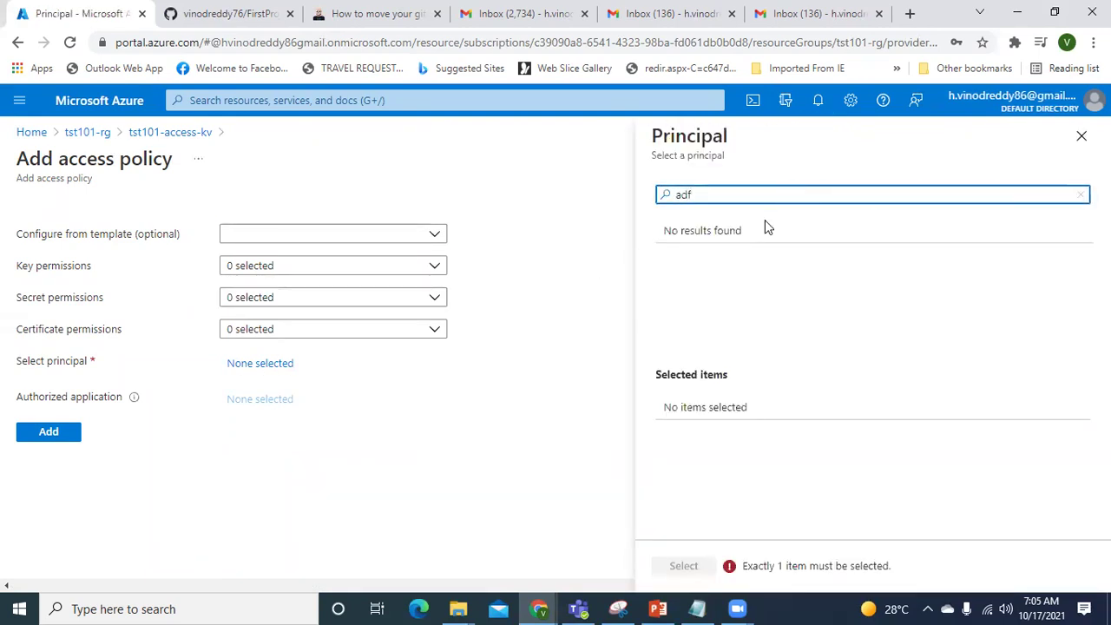
key("BackSpace")
key("BackSpace")
key("BackSpace")
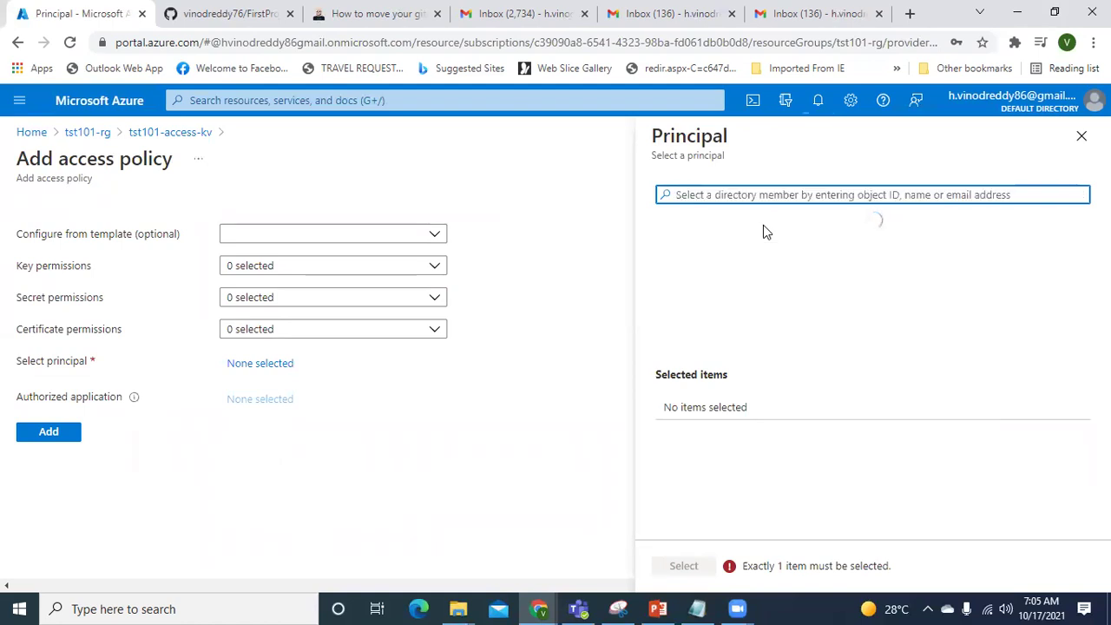
type("az")
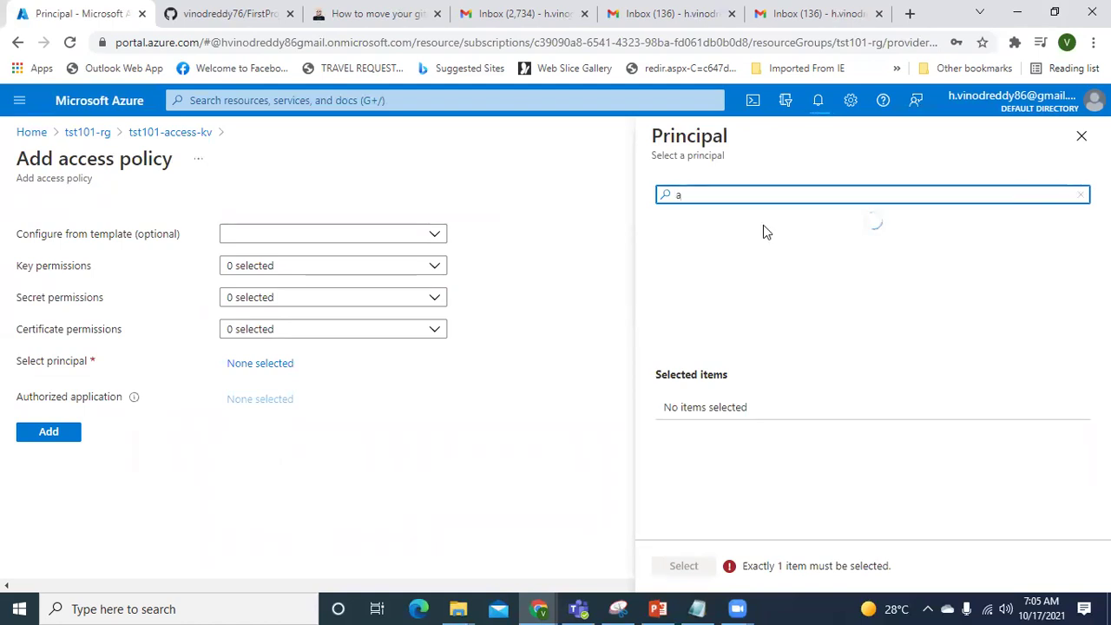
key("BackSpace")
key("BackSpace")
type("101")
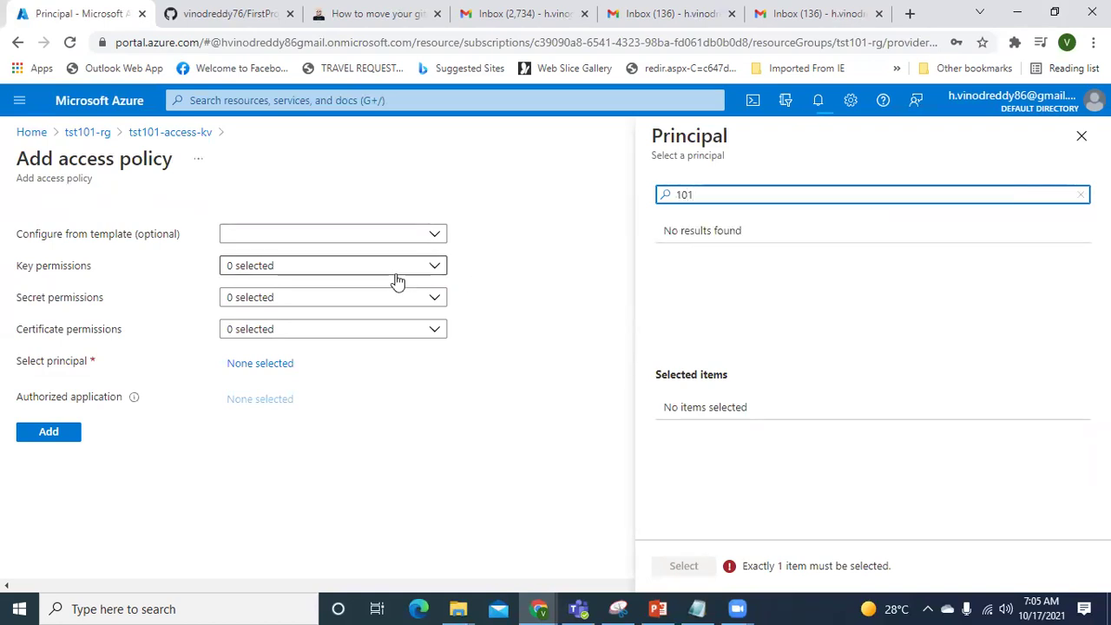
key("BackSpace")
key("BackSpace")
key("BackSpace")
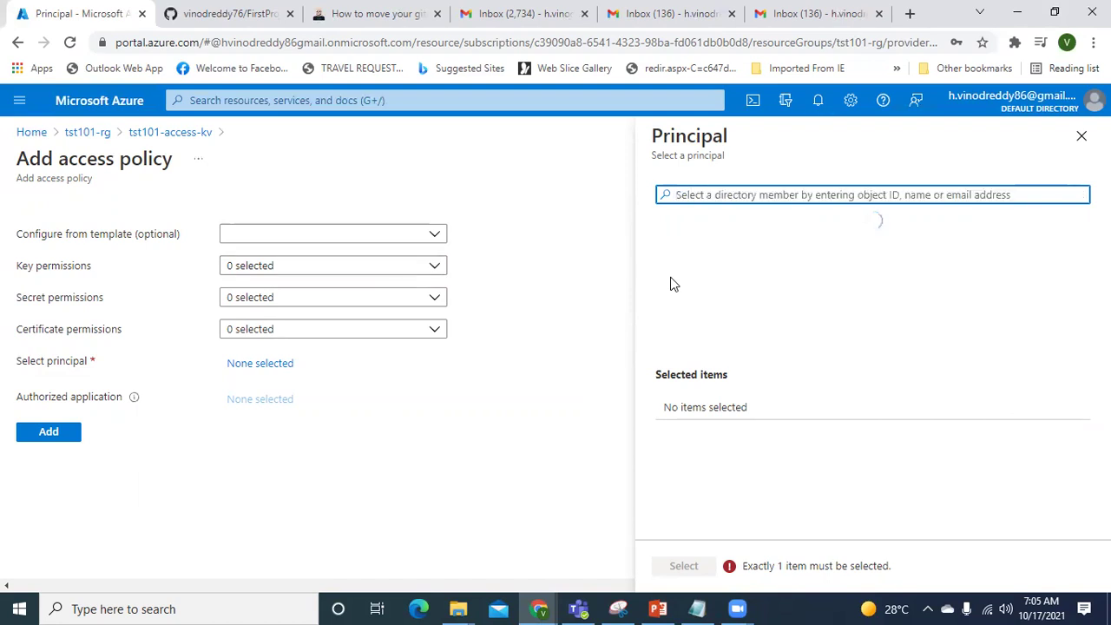
type("ts")
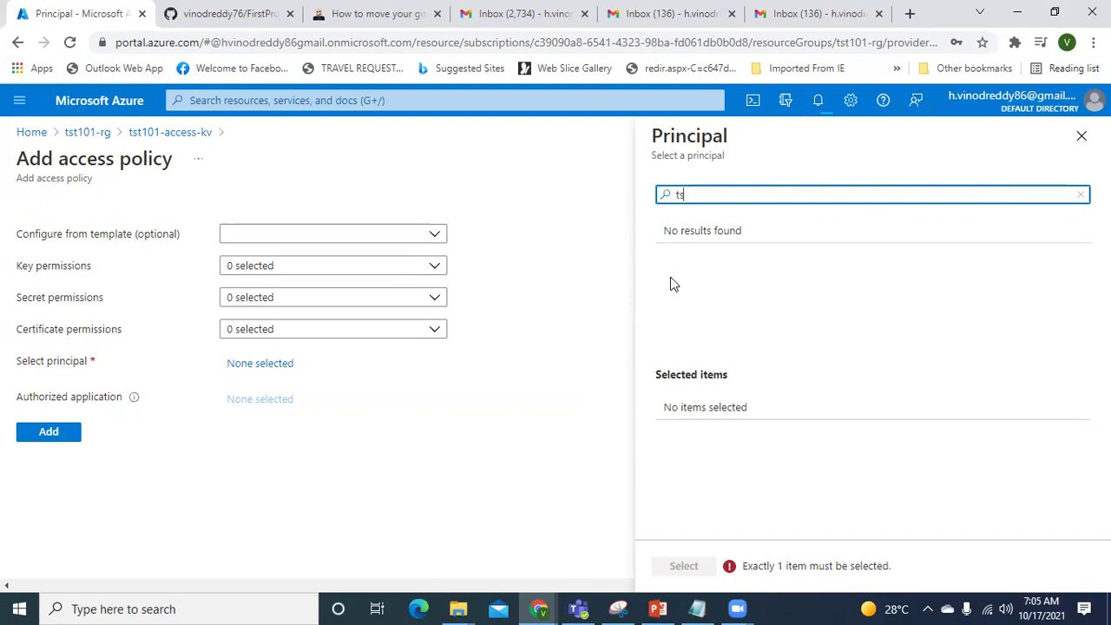
key("BackSpace")
key("BackSpace")
left_click(76, 132)
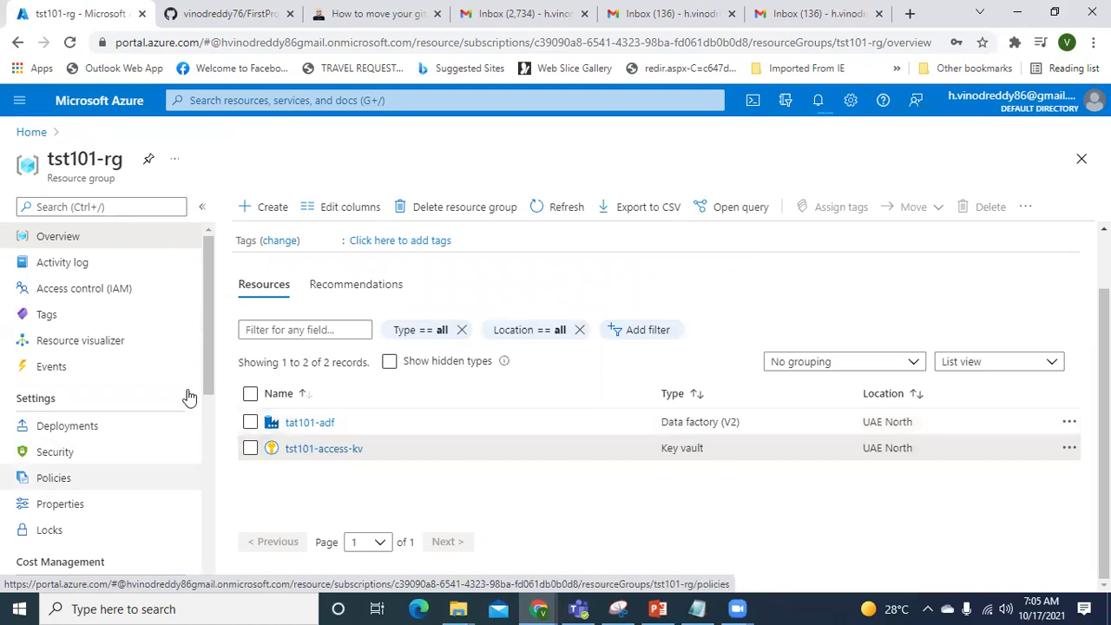
Step: Start a new access policy on the tst101-access-kv key vault and choose tat101-adf as its principal
left_click(330, 449)
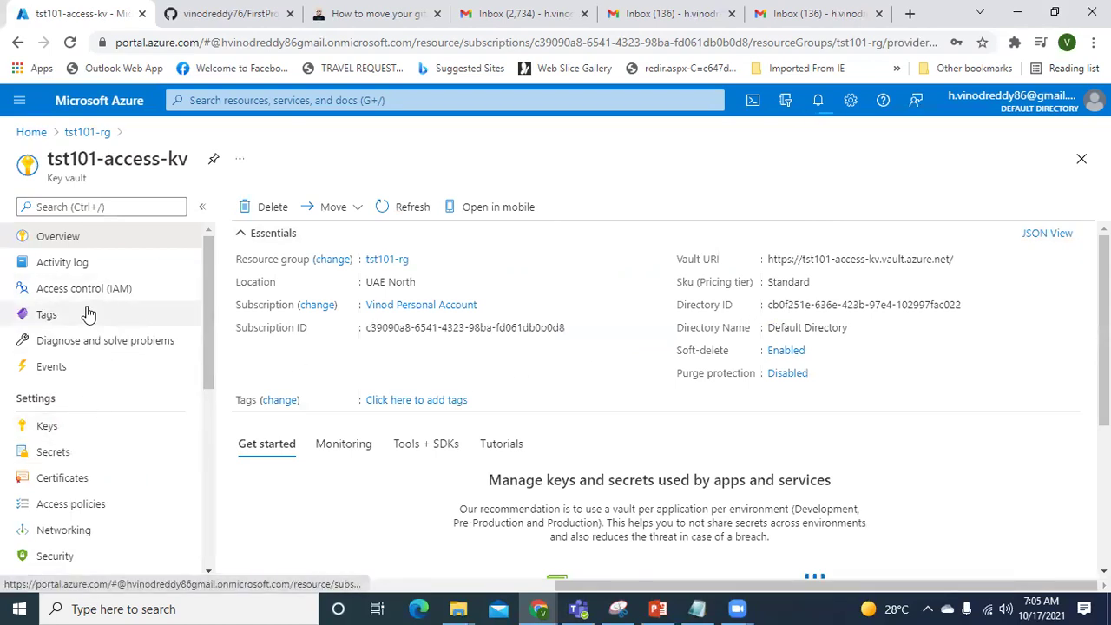
left_click(71, 504)
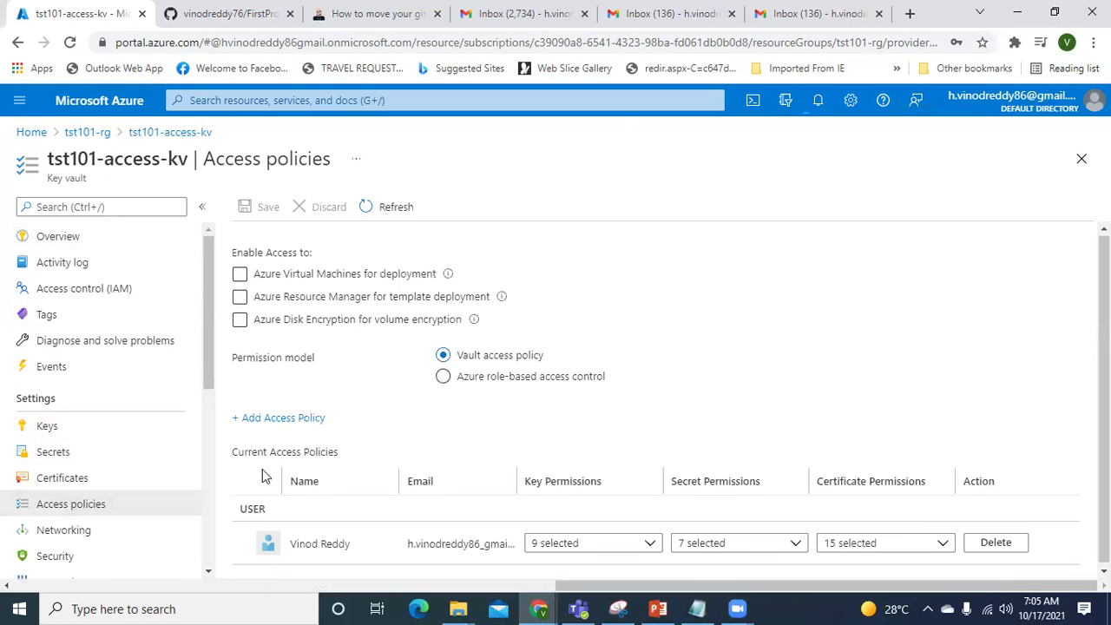
left_click(287, 418)
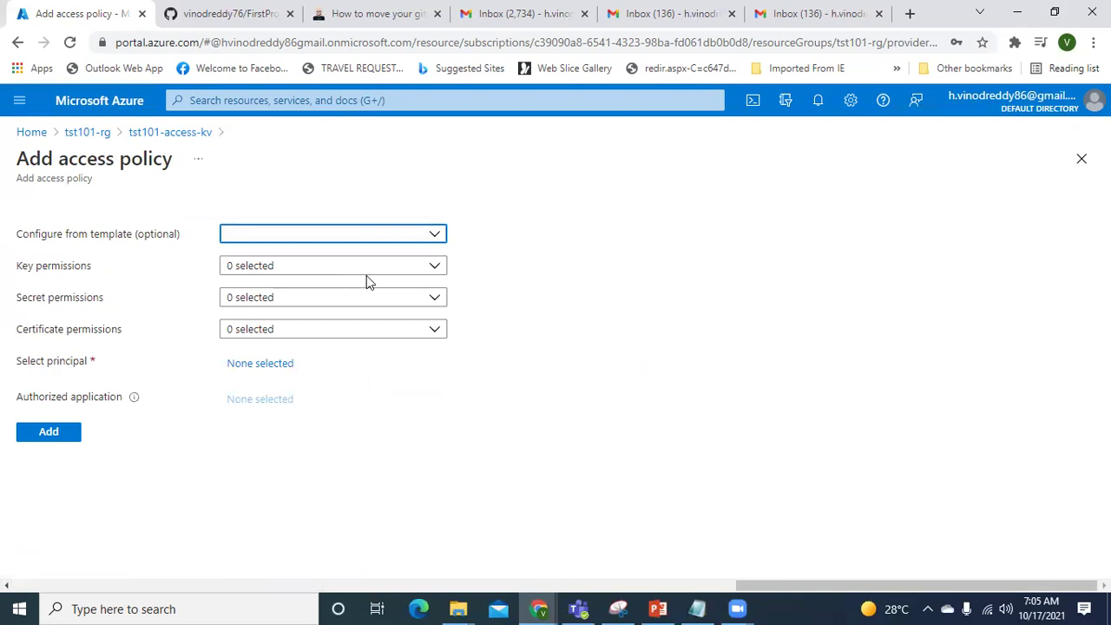
left_click(263, 364)
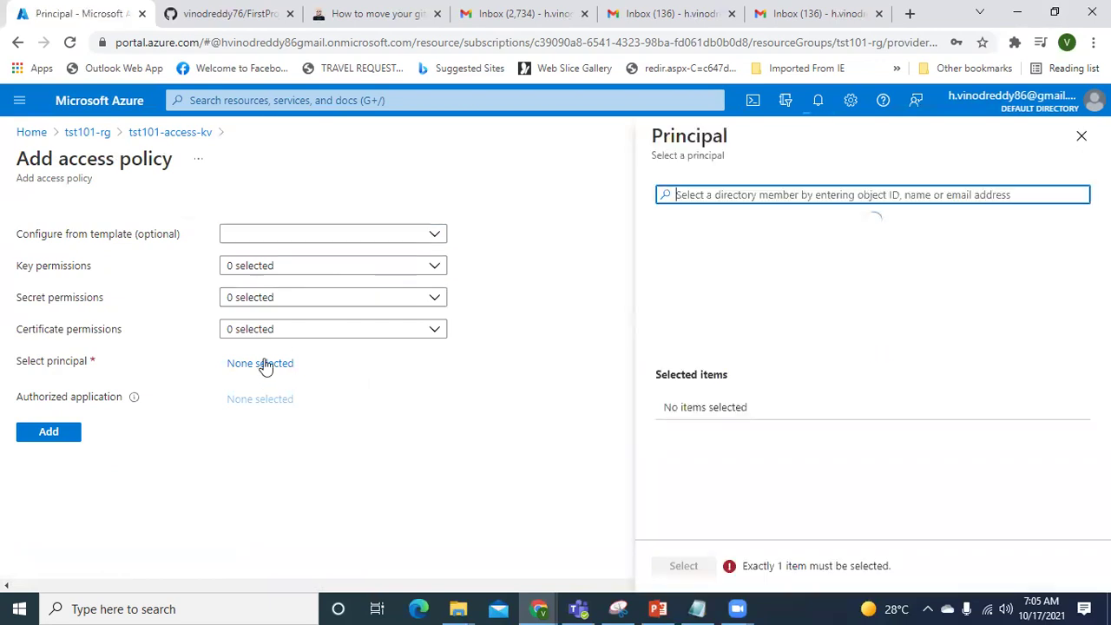
type("tat")
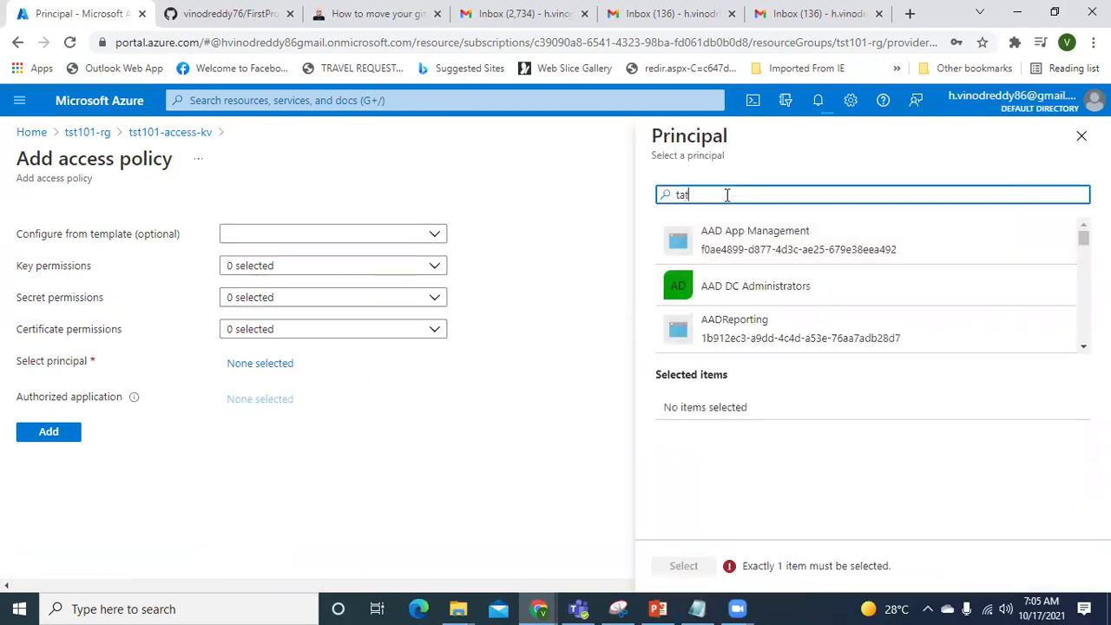
left_click(737, 250)
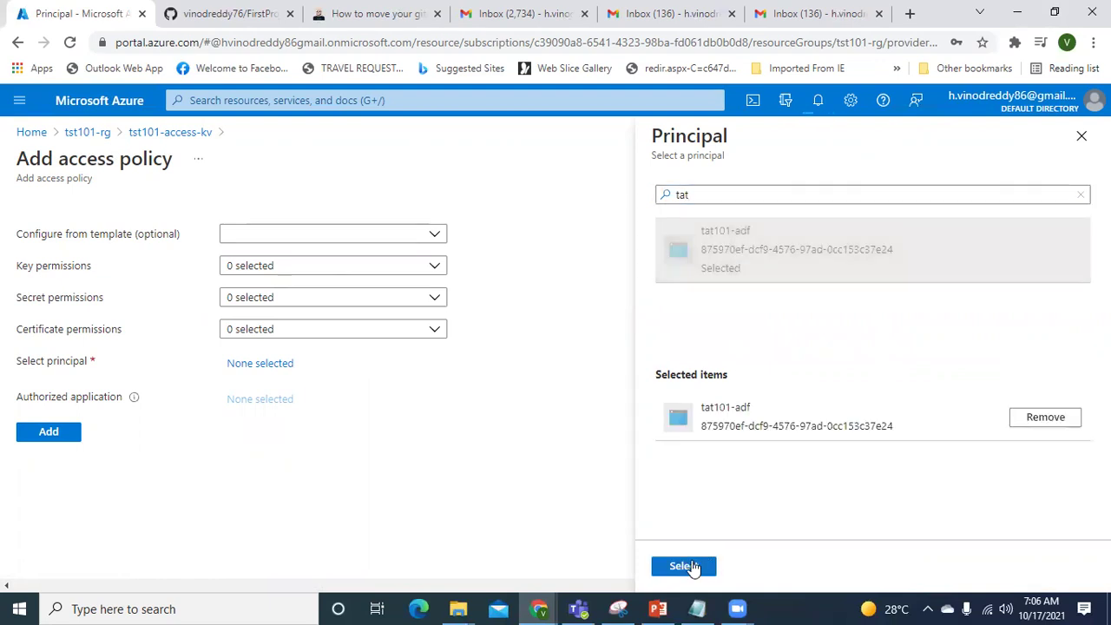
left_click(684, 566)
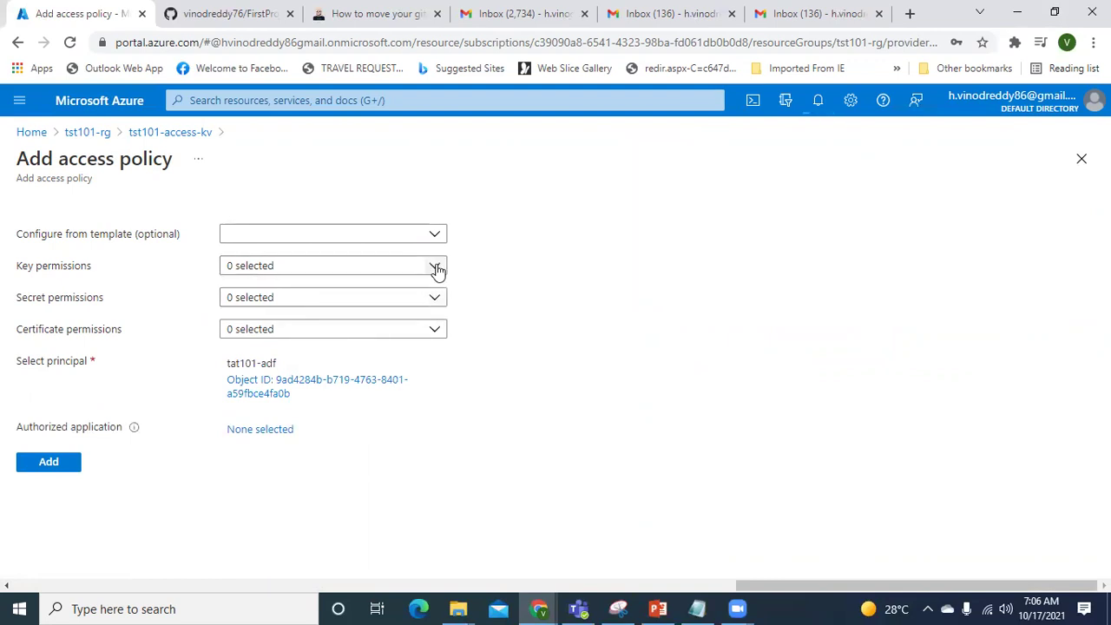
Step: Grant the Get and List key permissions in the tat101-adf access policy and add it to the vault's policy list
left_click(436, 270)
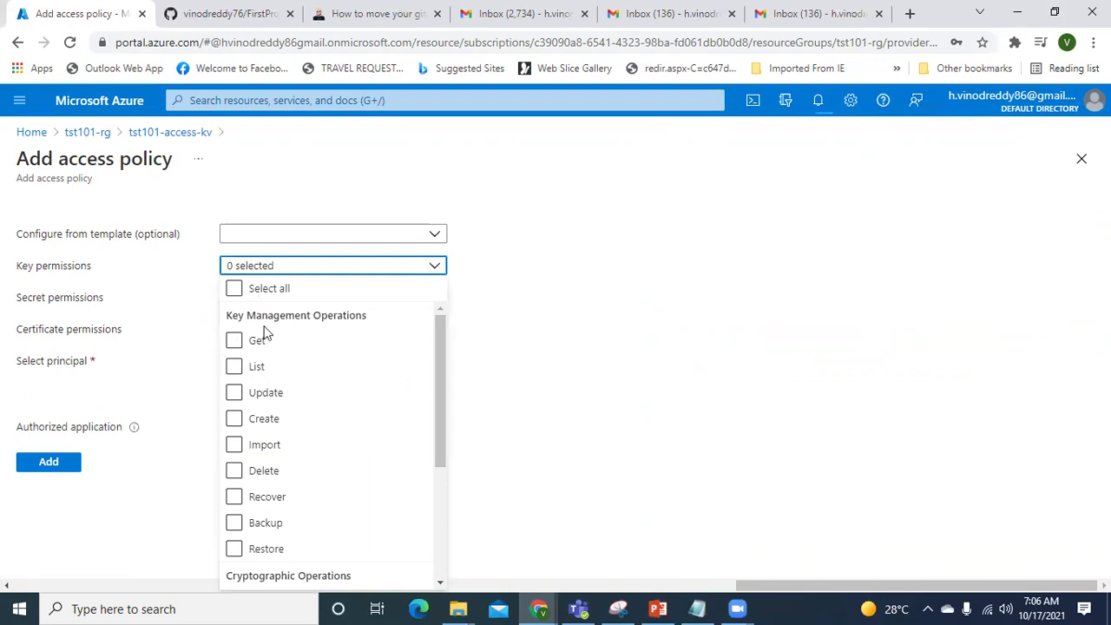
left_click(234, 341)
left_click(236, 367)
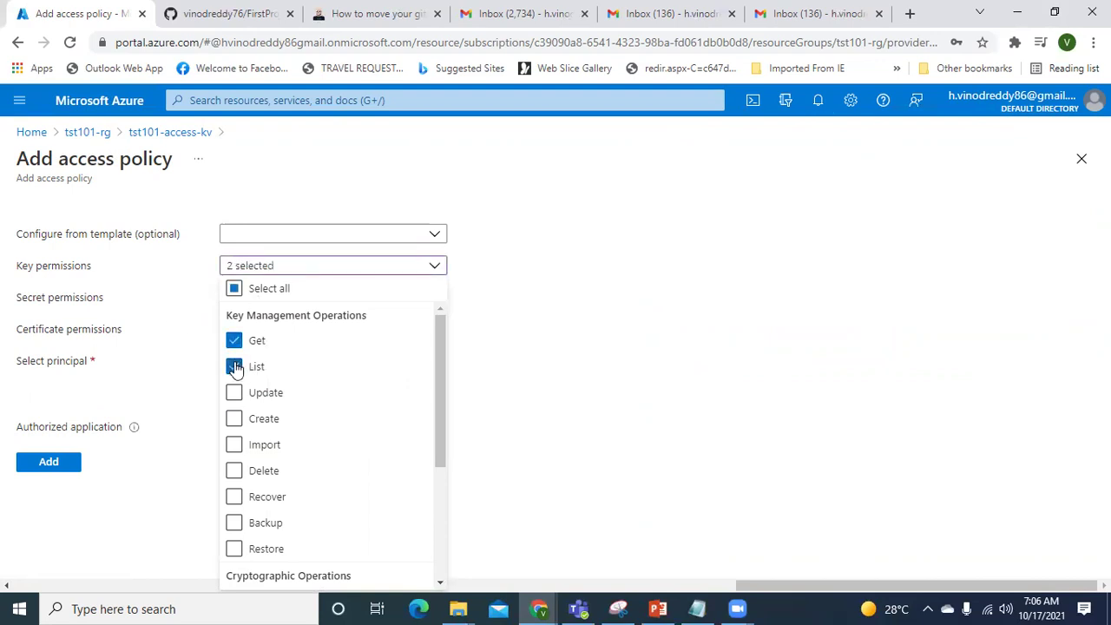
left_click(166, 518)
left_click(69, 469)
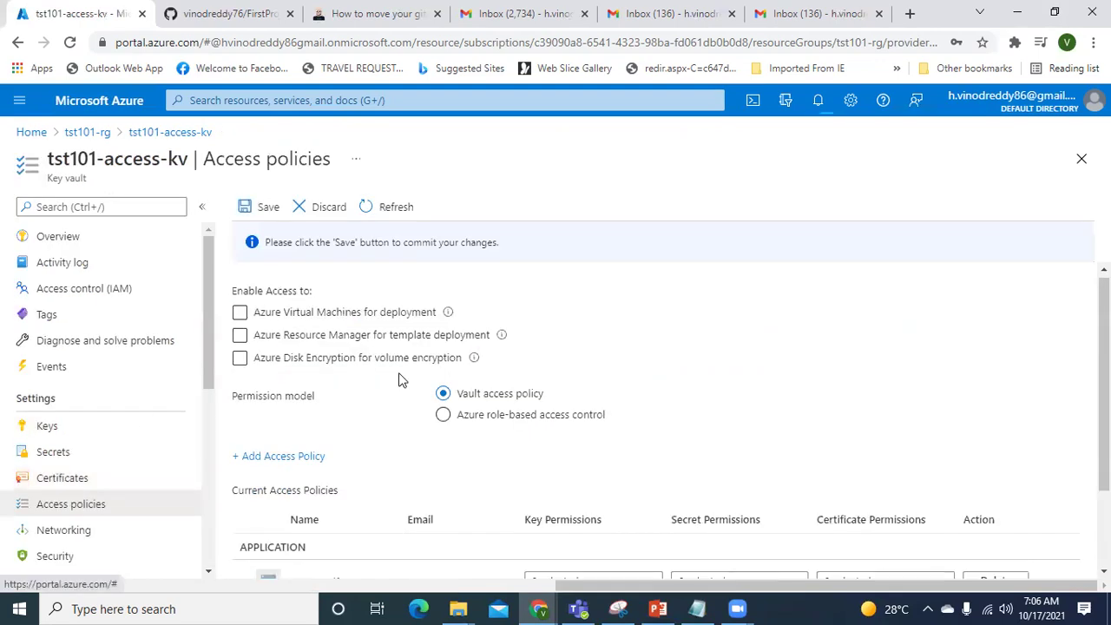
scroll(368, 414, "down", 2)
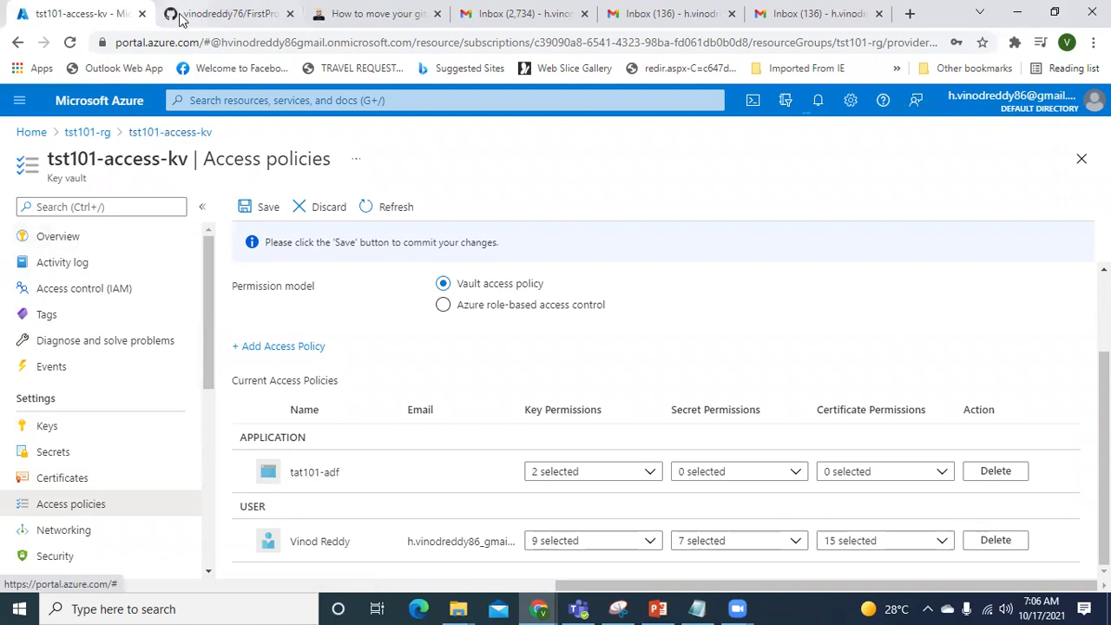
Step: Return to the tst101-rg resource group, check the storage deployment's progress in the notifications and reload the page
left_click(87, 133)
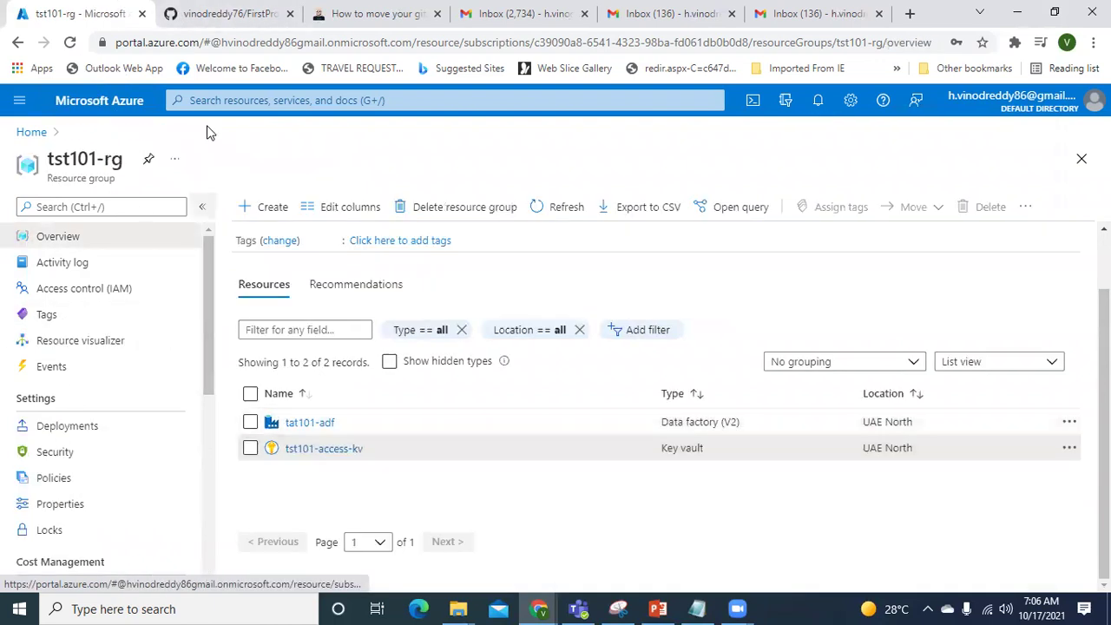
left_click(816, 102)
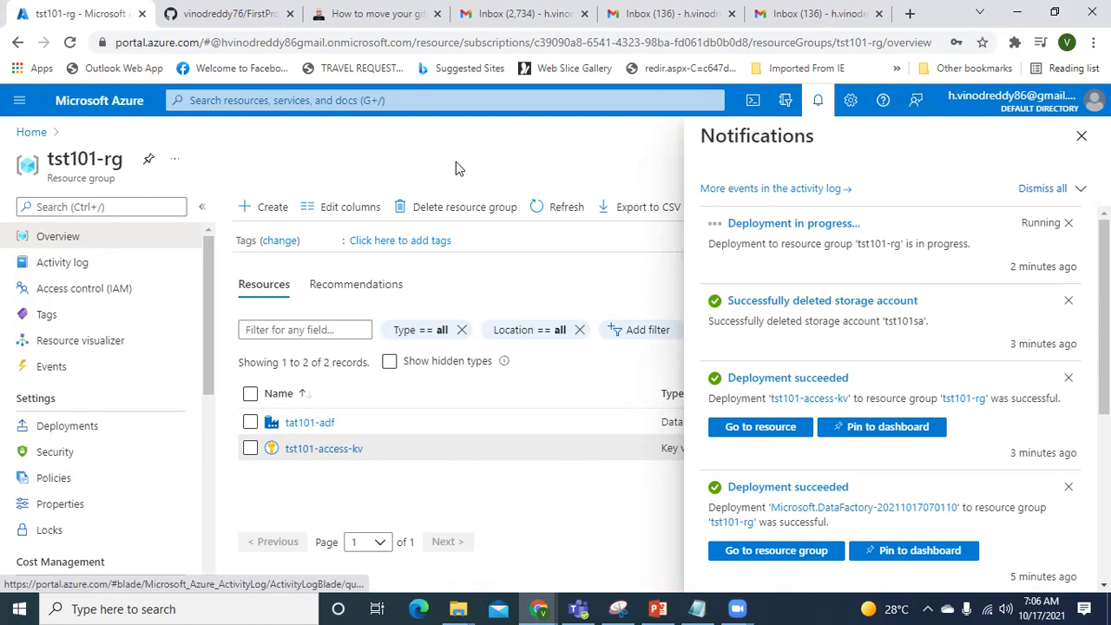
key("F5")
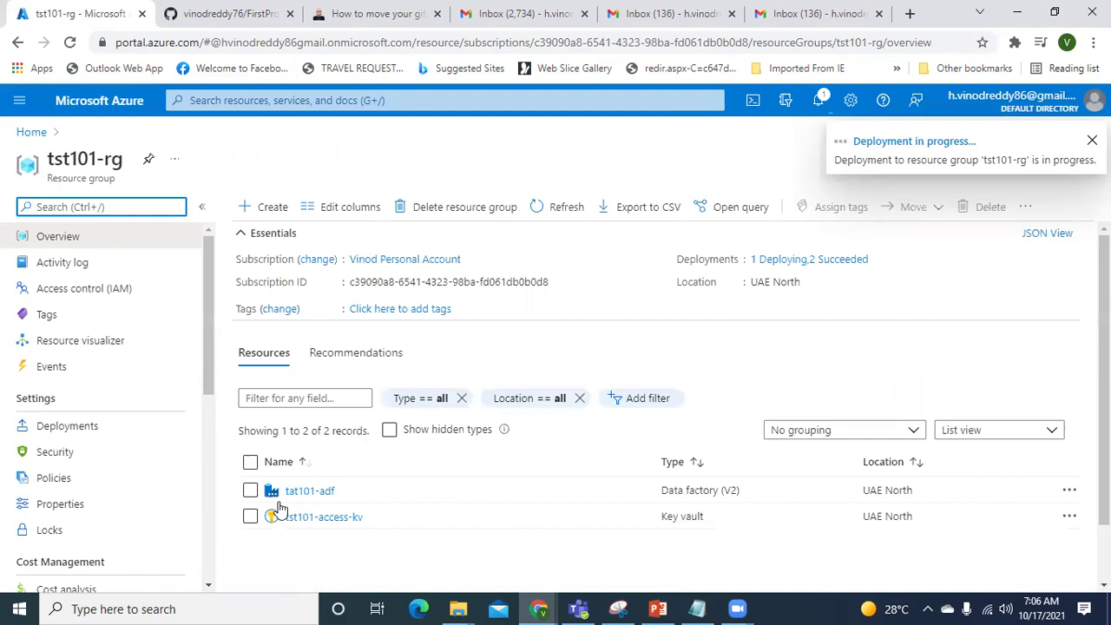
Step: Open the dev101-rg resource group from the portal home and load dev101-access-kv and dev101sa in separate browser tabs
left_click(112, 100)
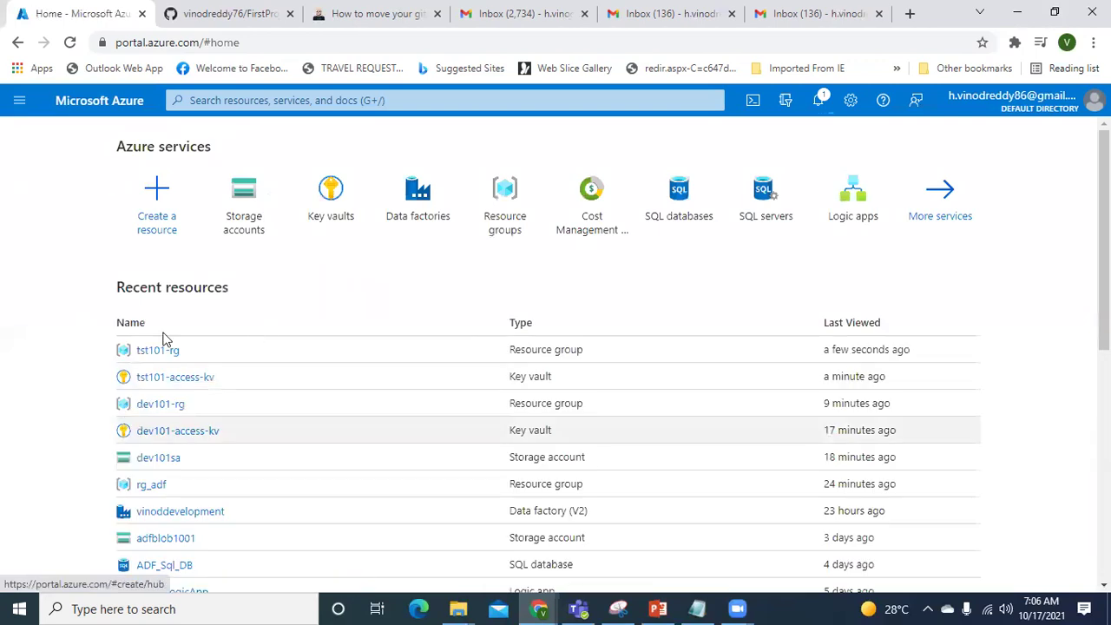
left_click(172, 405)
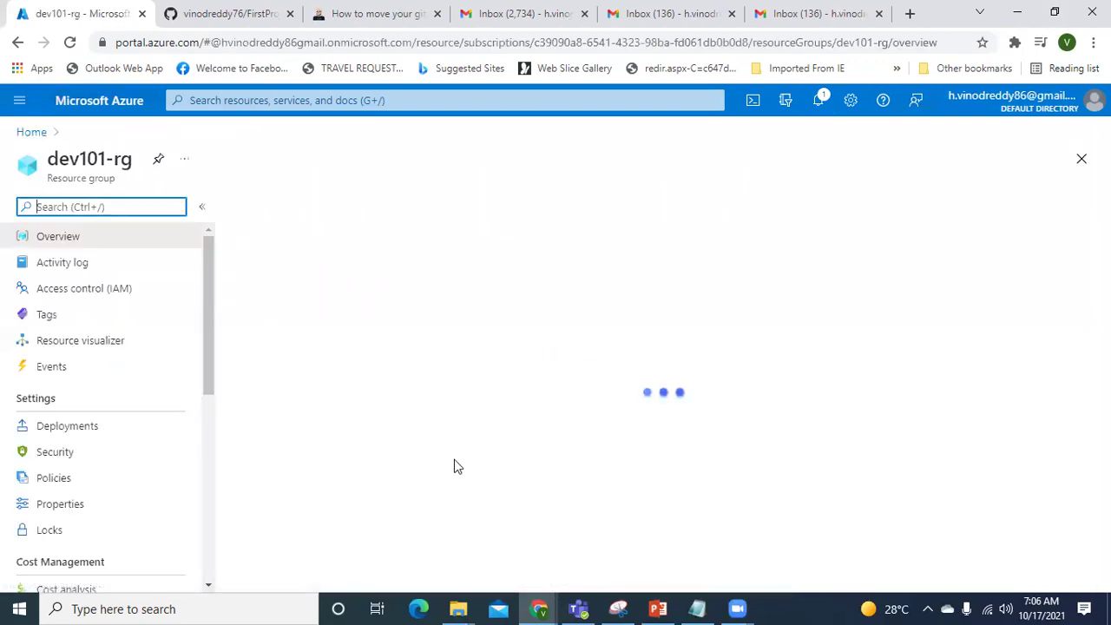
scroll(454, 460, "down", 1)
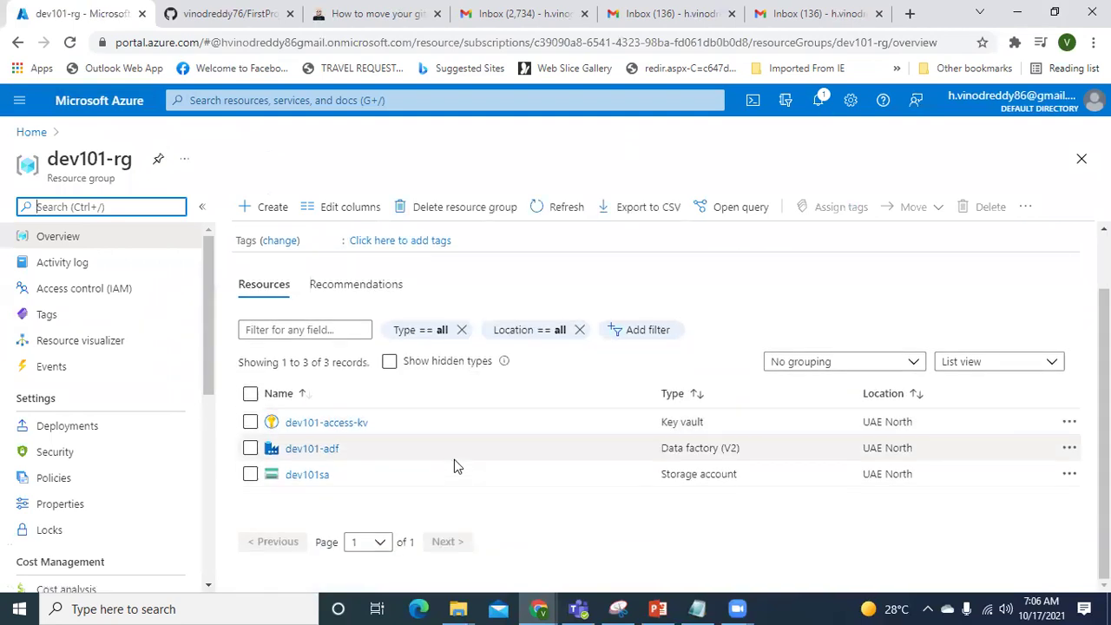
right_click(330, 424)
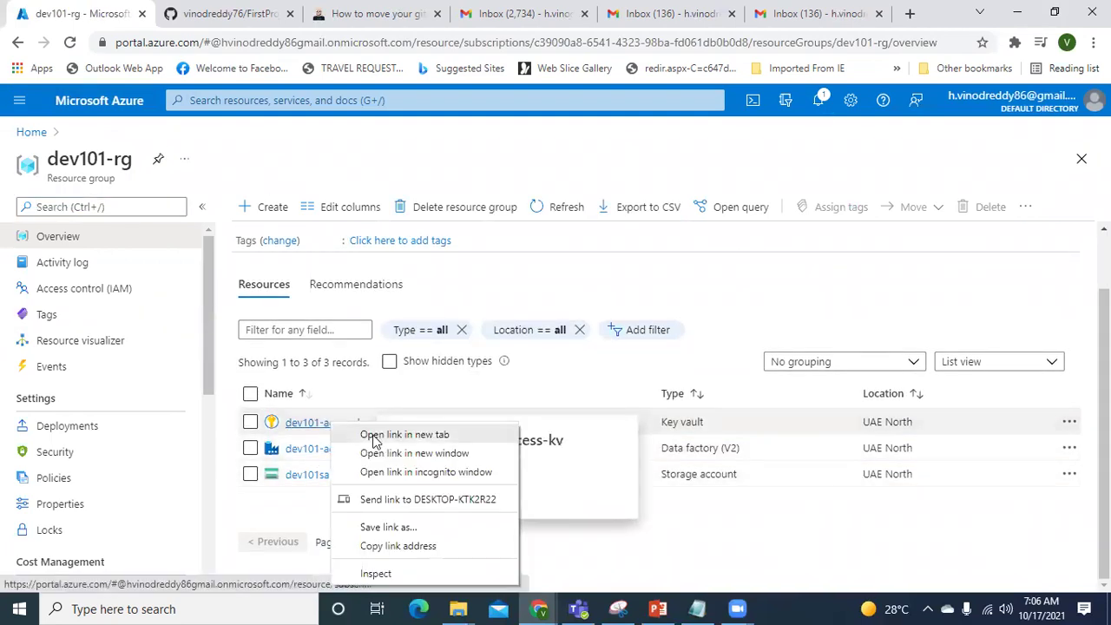
left_click(375, 438)
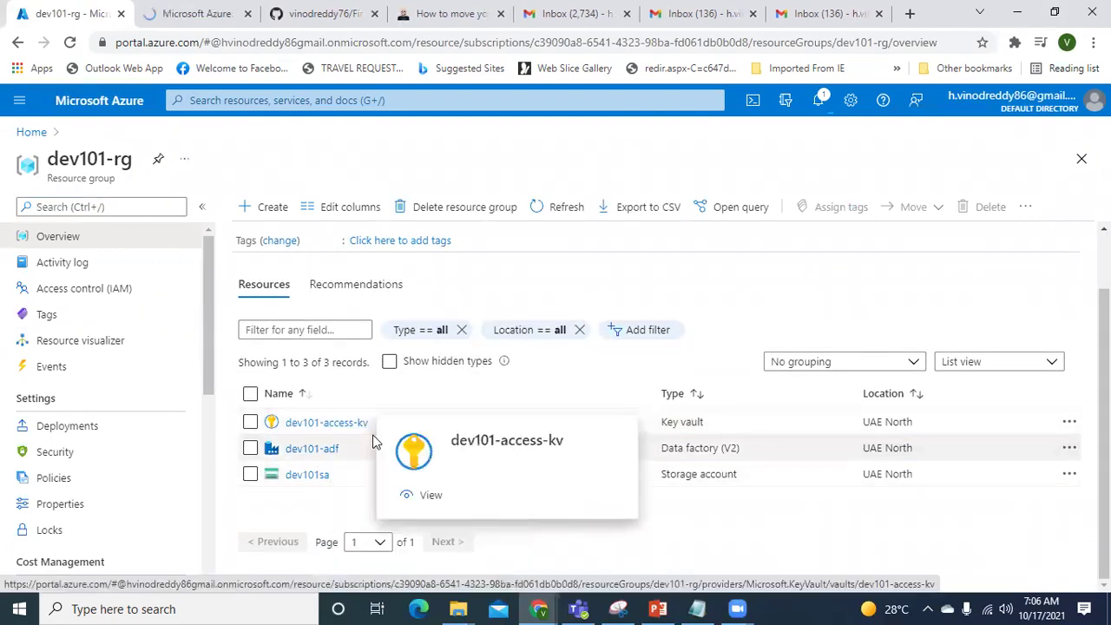
right_click(296, 480)
left_click(390, 319)
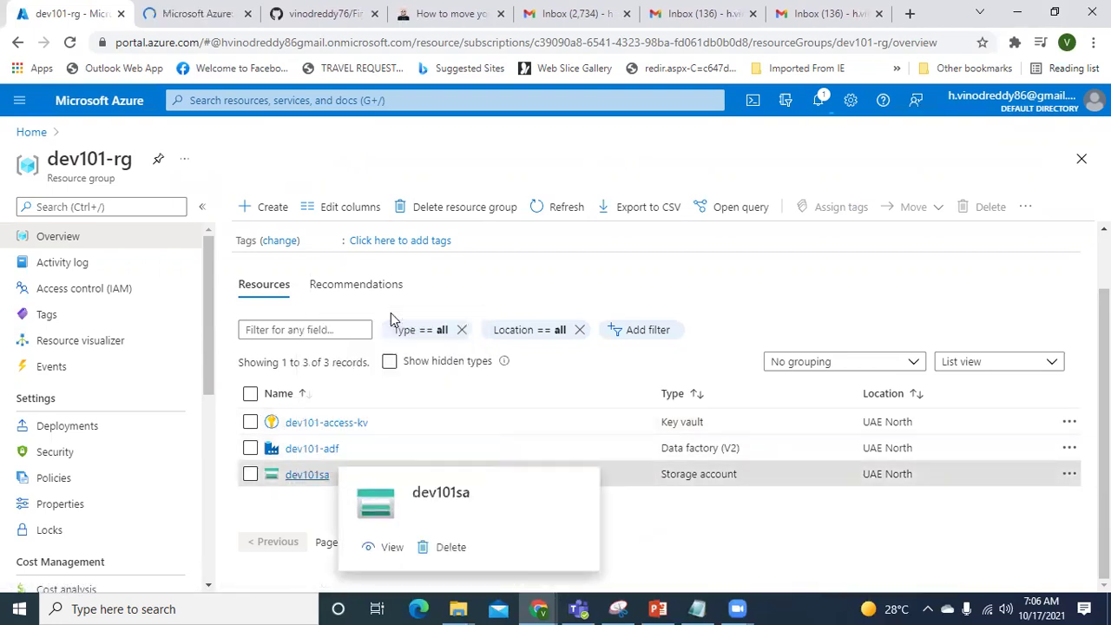
Step: Open the secrets of the dev101-access-kv key vault and begin creating a new secret
left_click(276, 11)
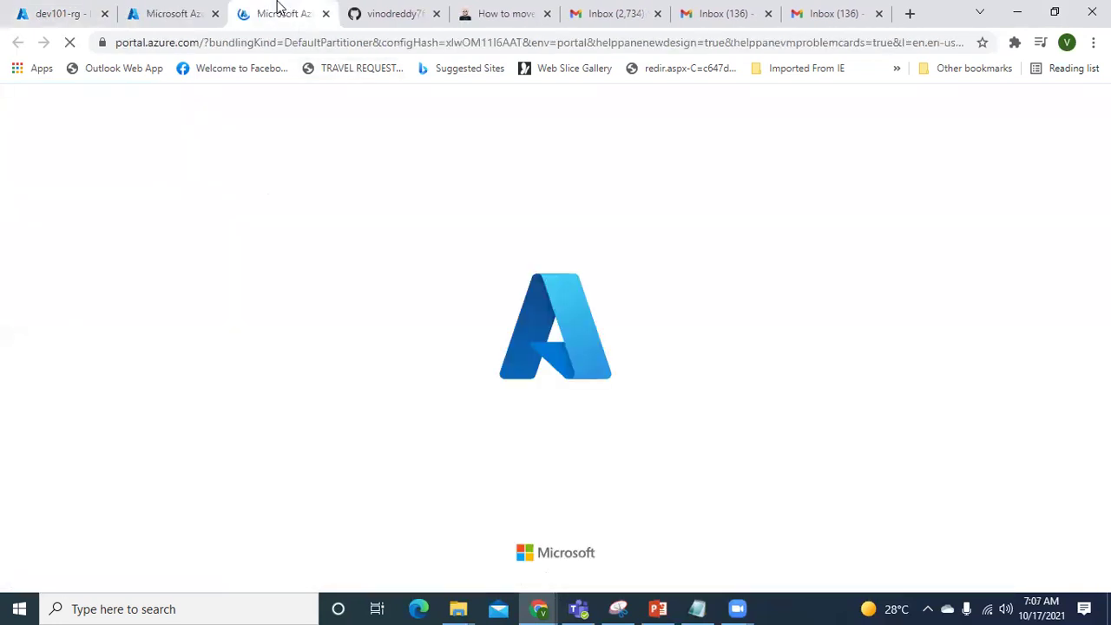
left_click(178, 7)
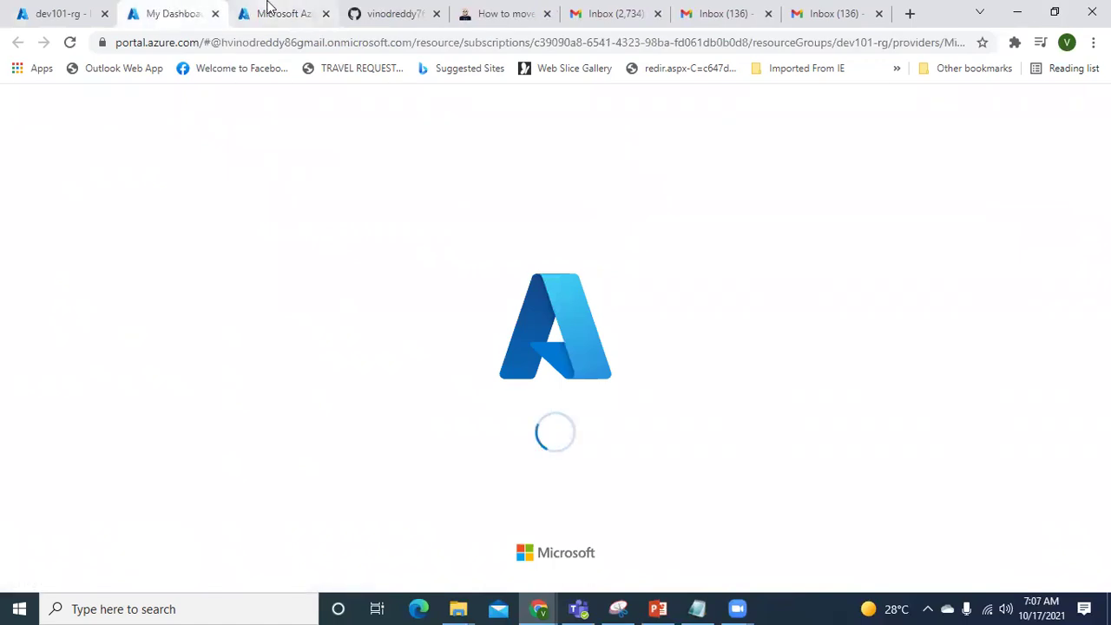
left_click(321, 9)
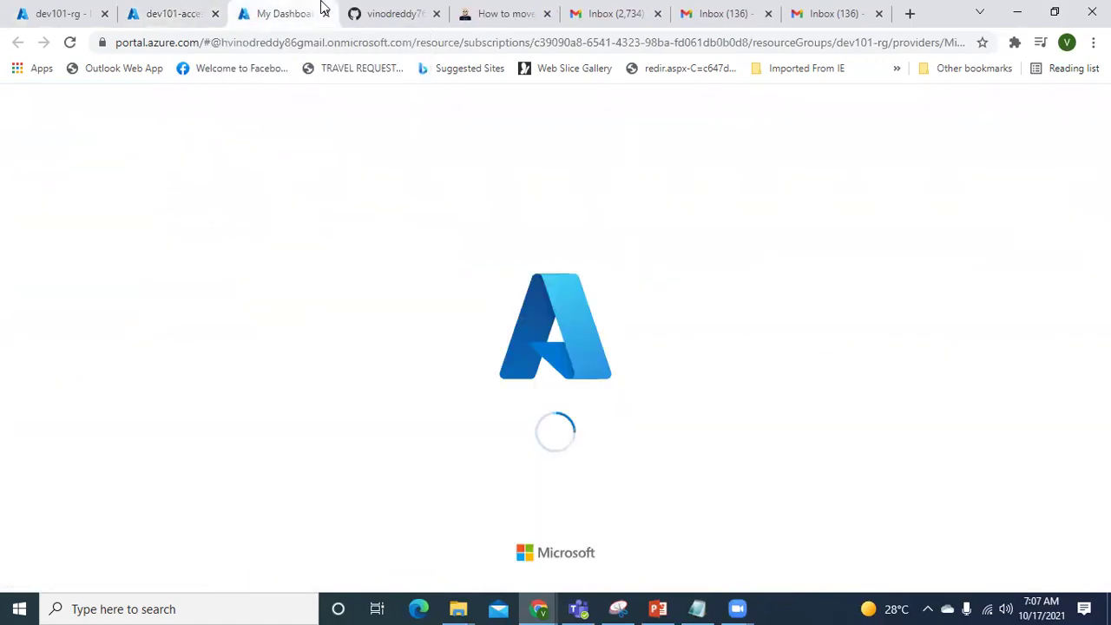
left_click(154, 11)
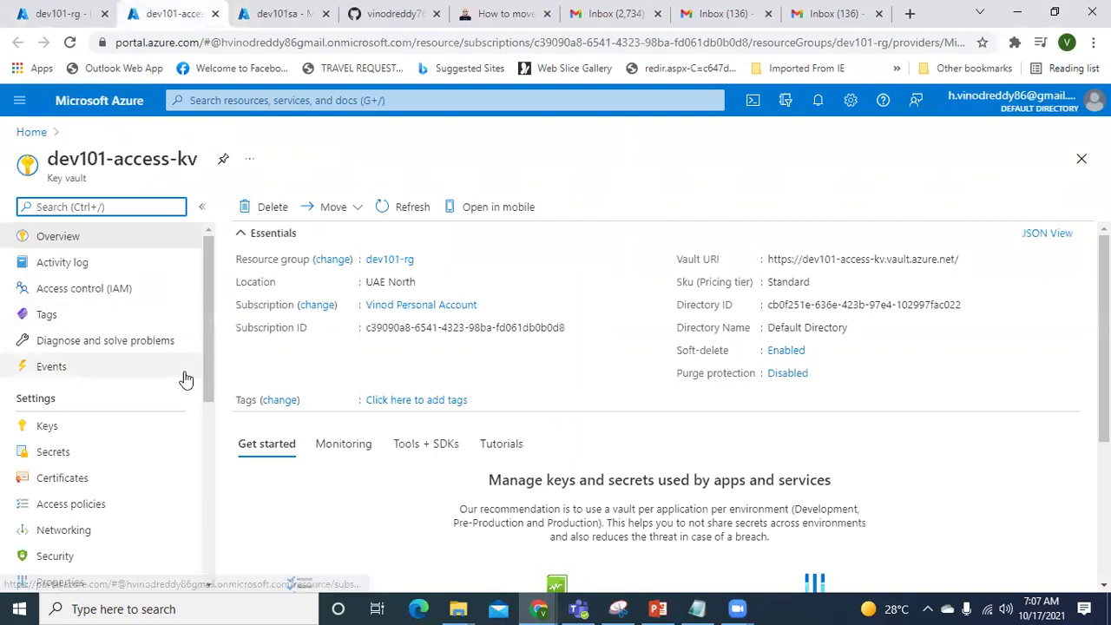
left_click(53, 452)
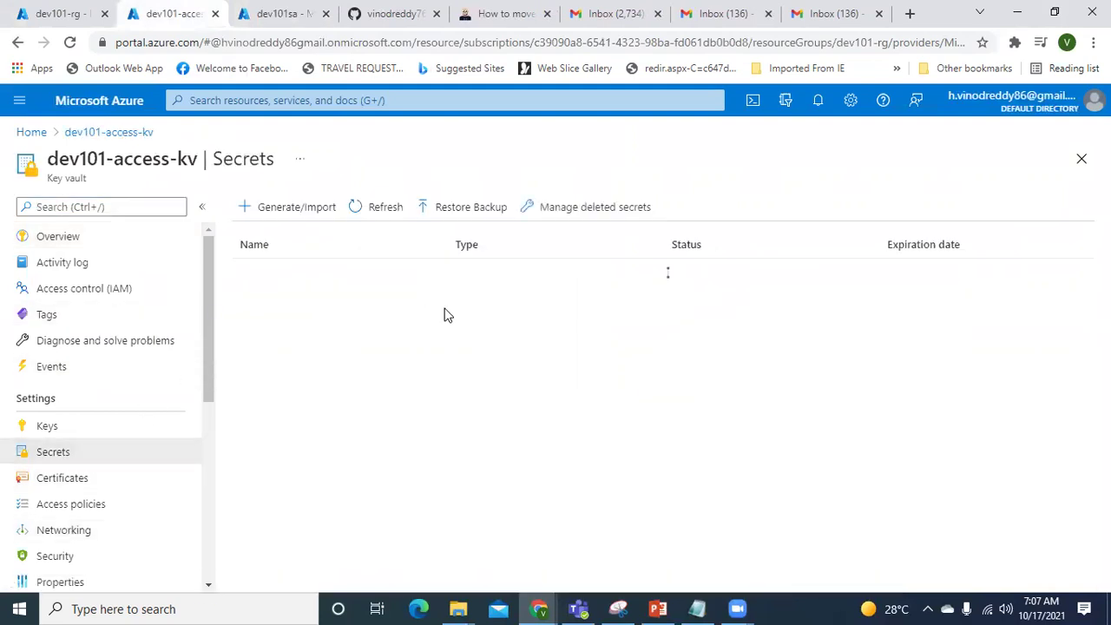
left_click(285, 212)
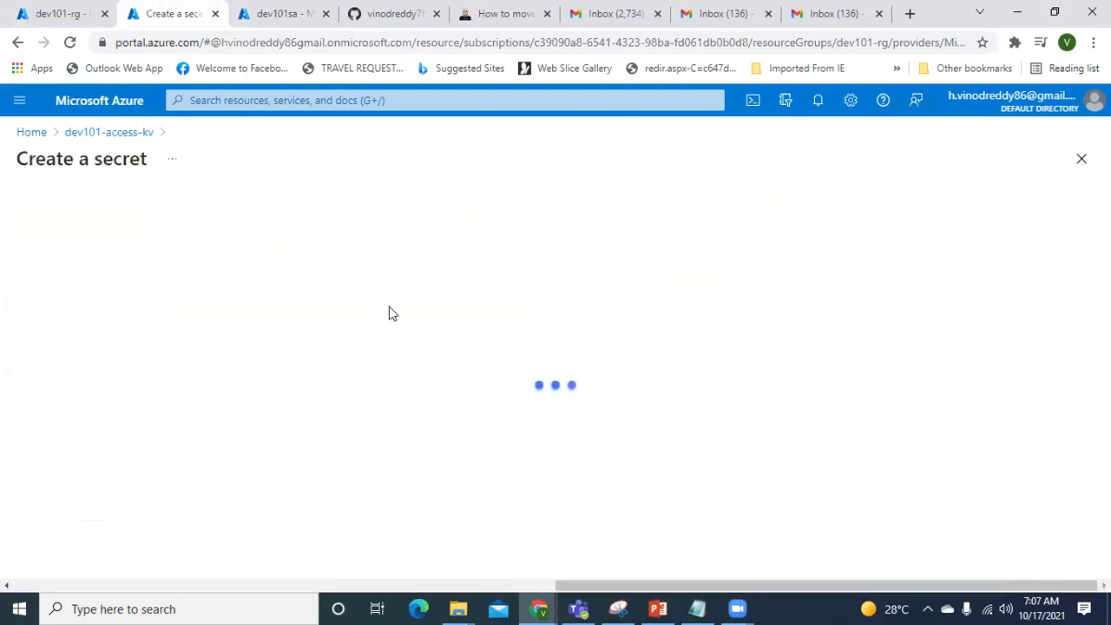
Step: Reveal the access keys of the dev101sa storage account and copy the key1 connection string
left_click(267, 10)
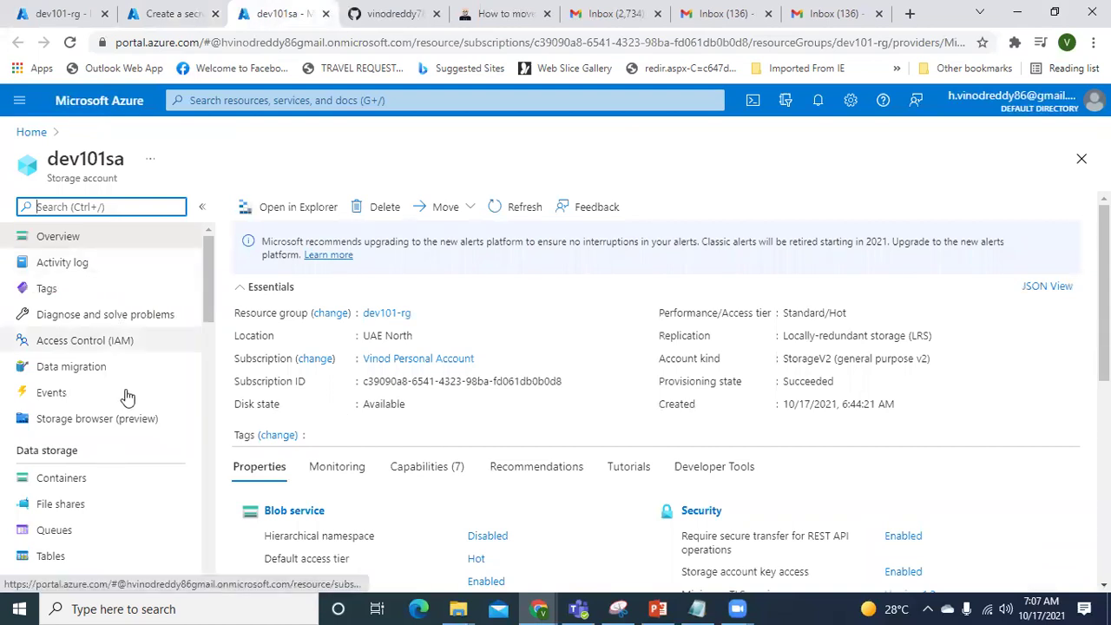
scroll(126, 405, "down", 2)
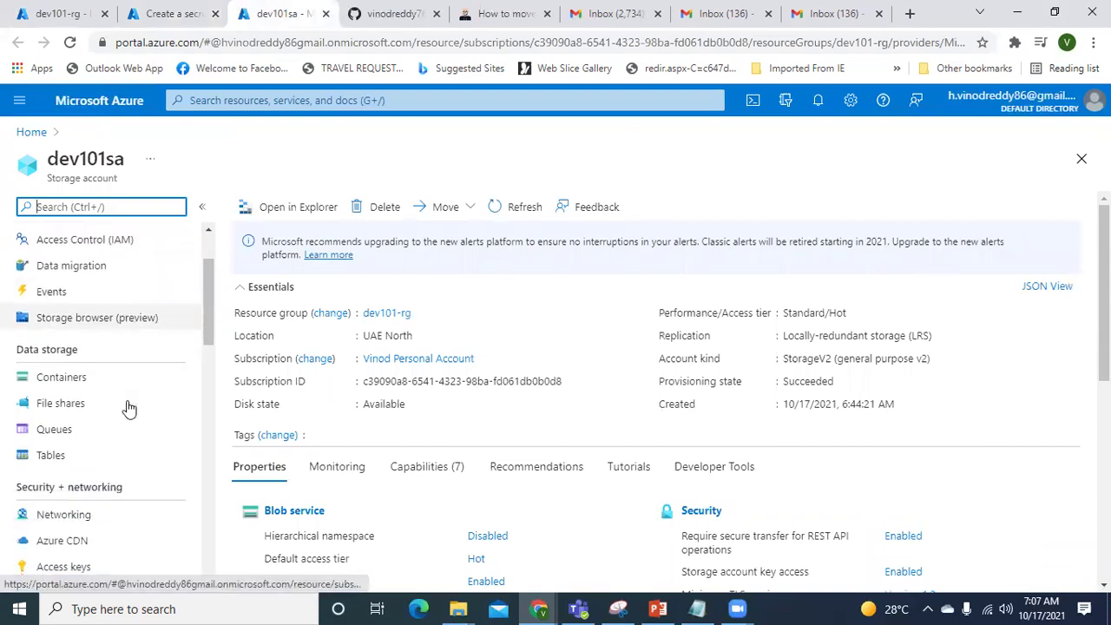
scroll(122, 395, "up", 2)
left_click(90, 324)
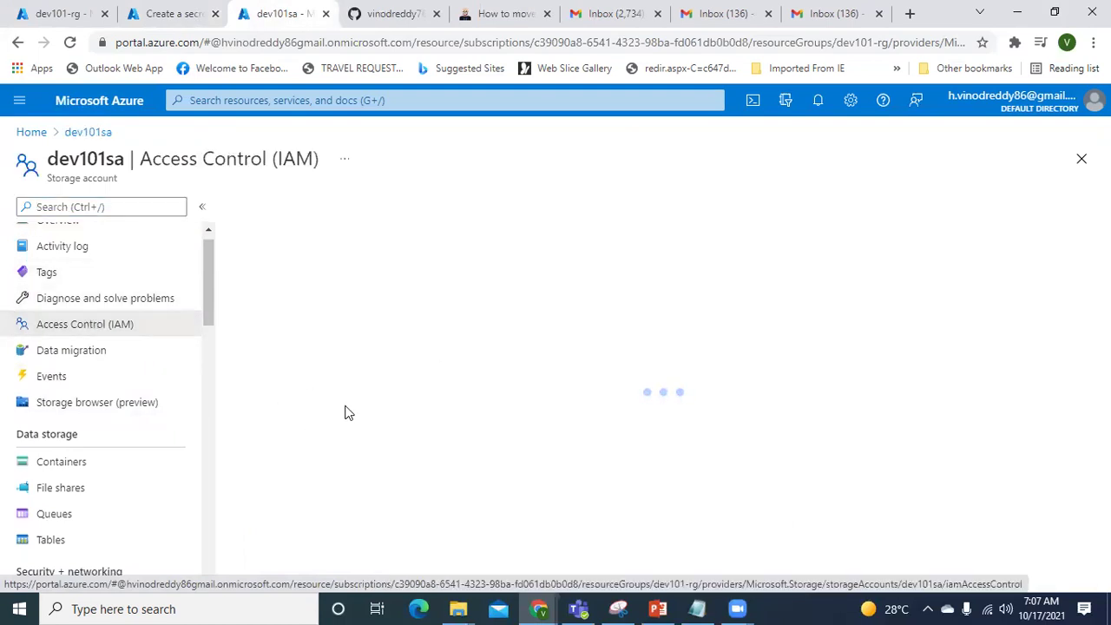
scroll(136, 450, "down", 5)
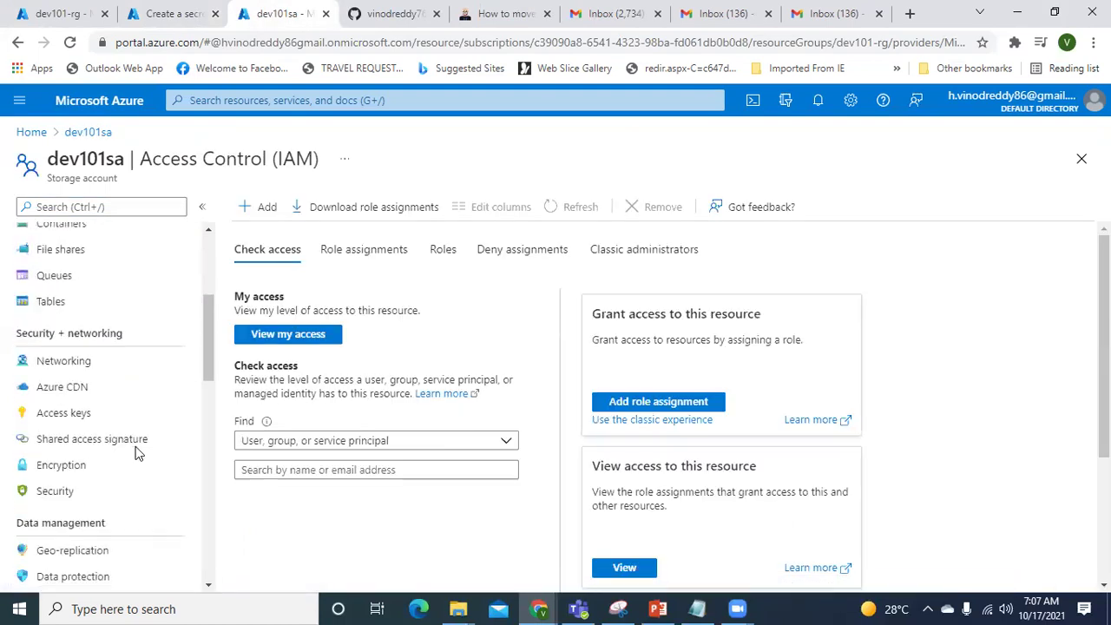
left_click(80, 413)
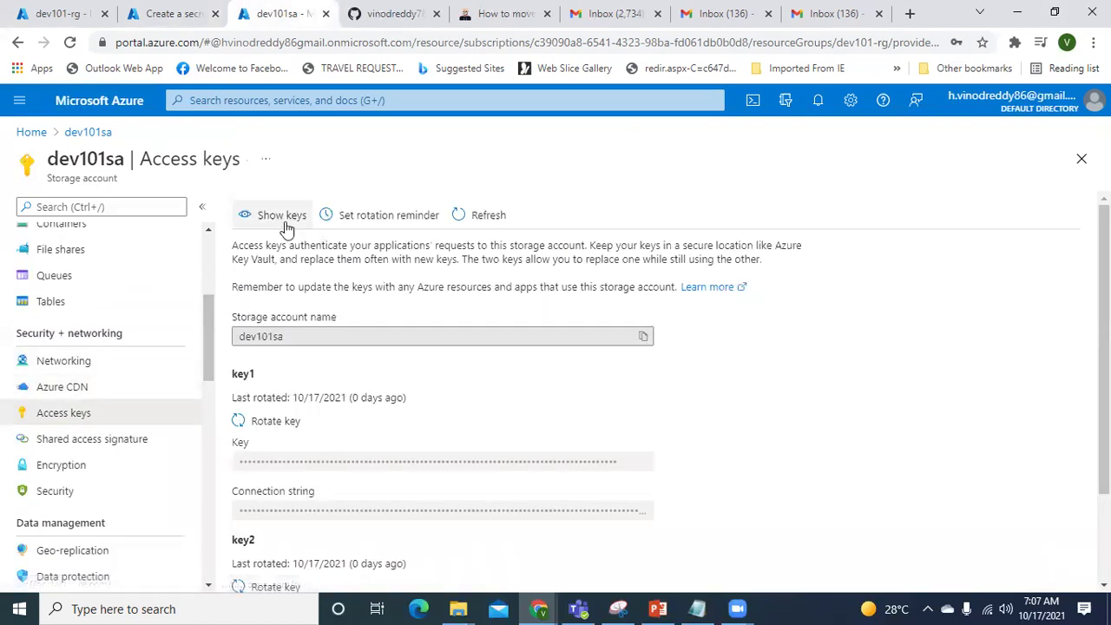
left_click(286, 217)
scroll(686, 405, "down", 2)
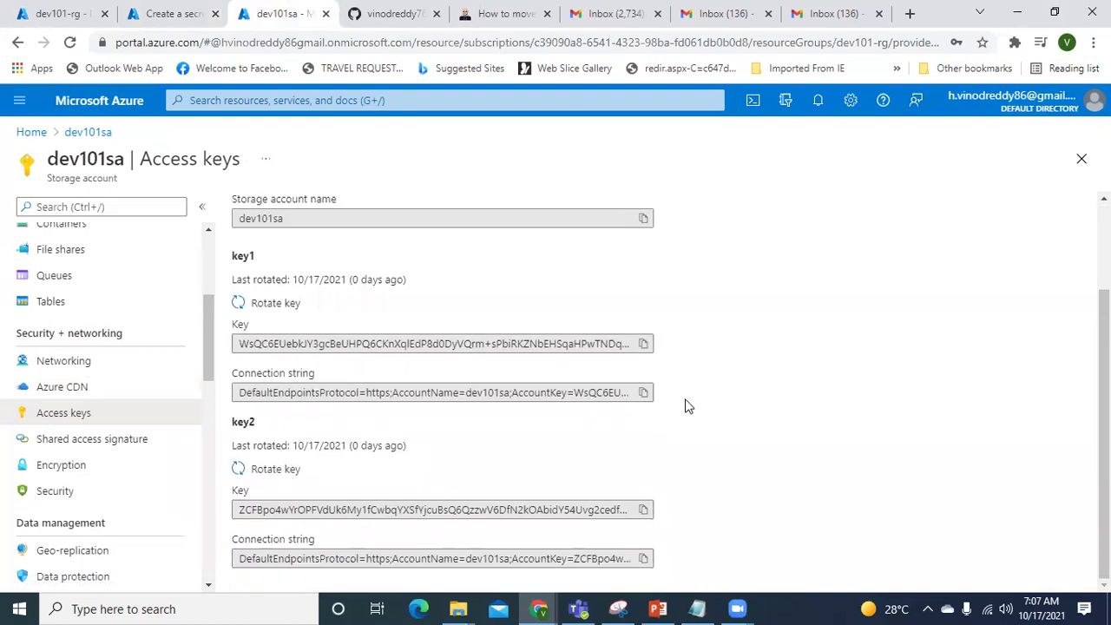
left_click(644, 395)
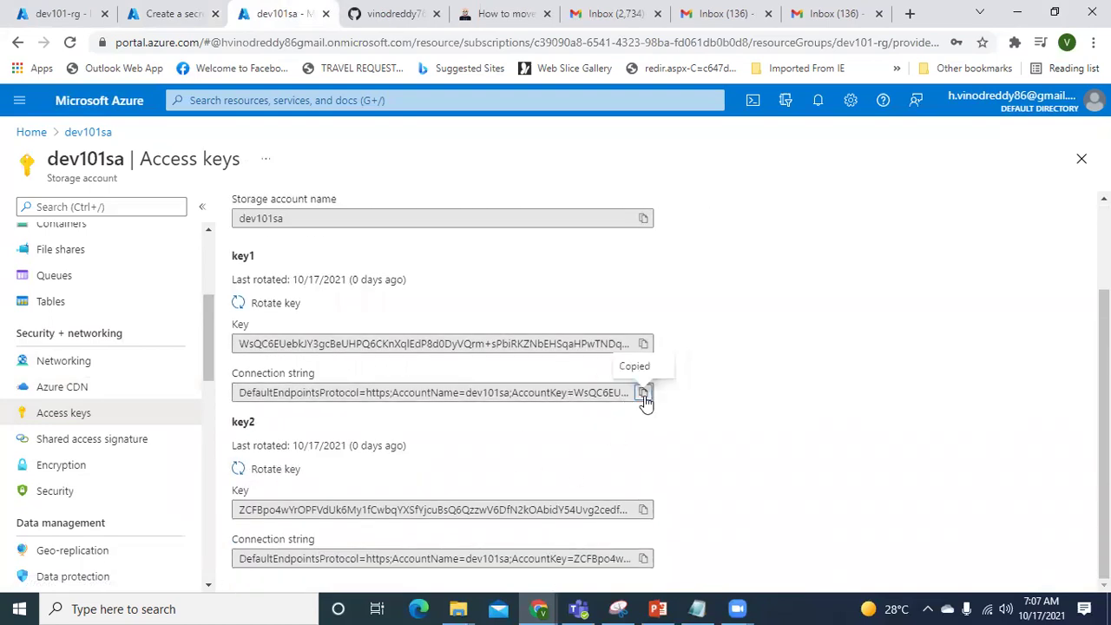
left_click(180, 10)
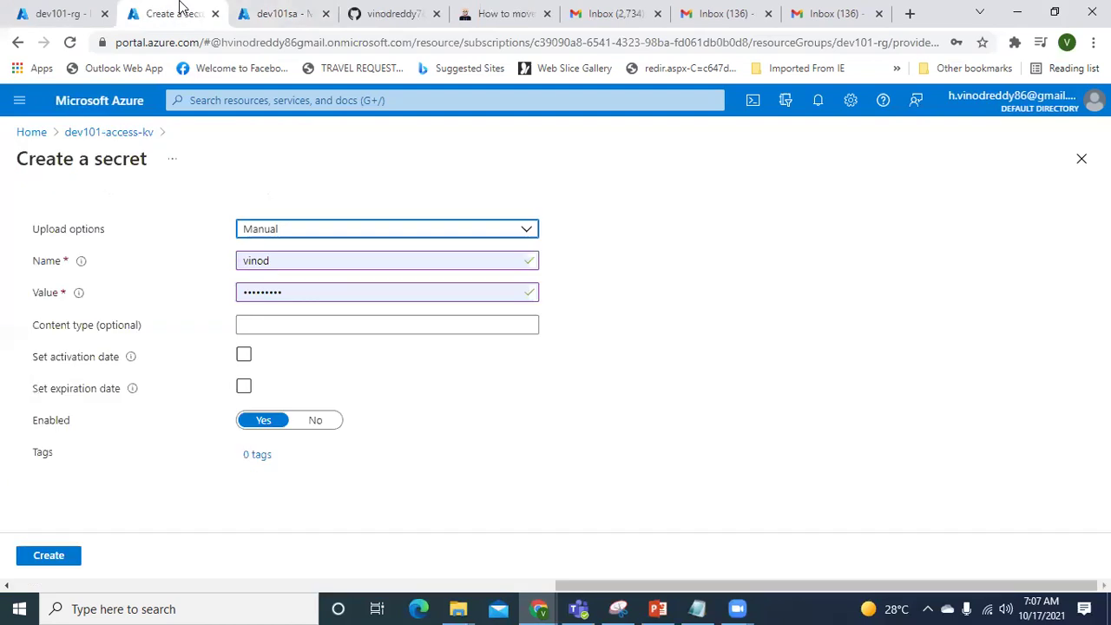
double_click(326, 263)
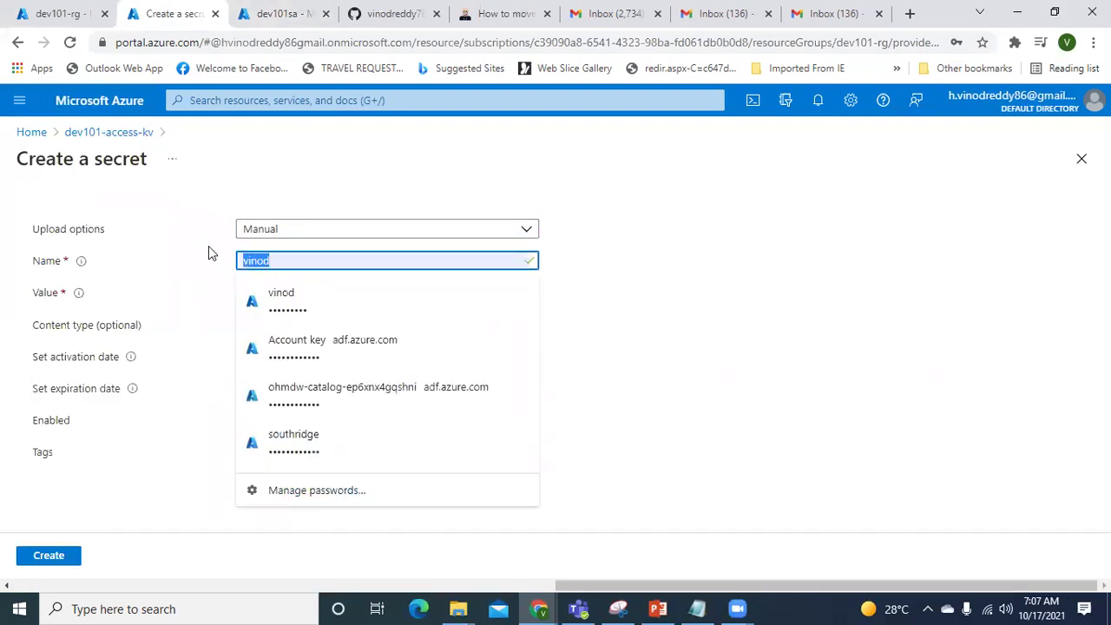
type("adf")
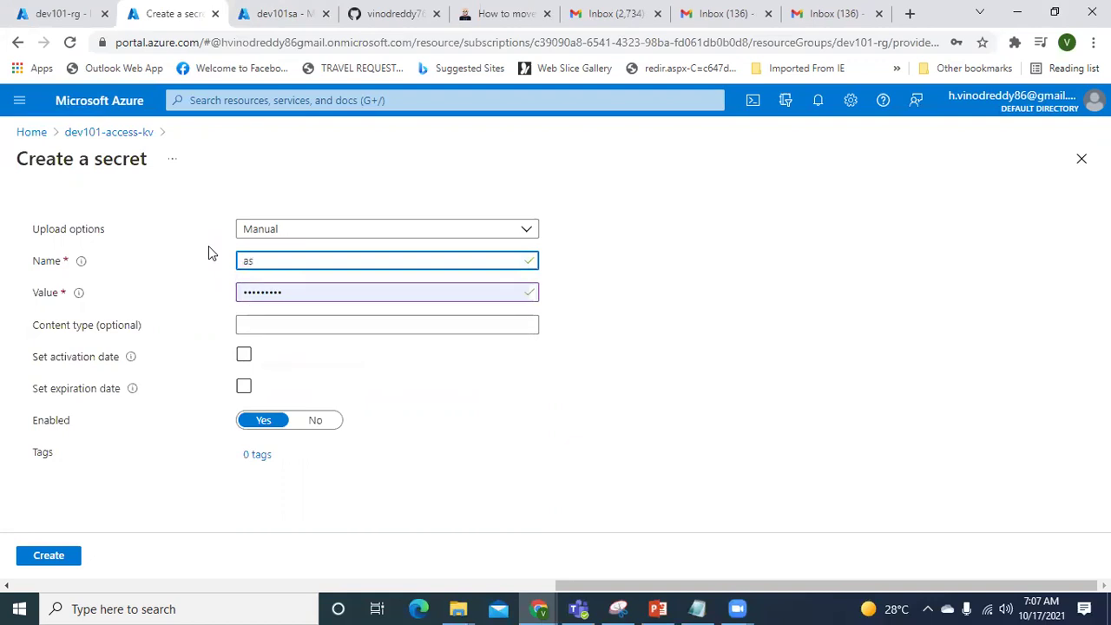
type("tst")
left_click(348, 292)
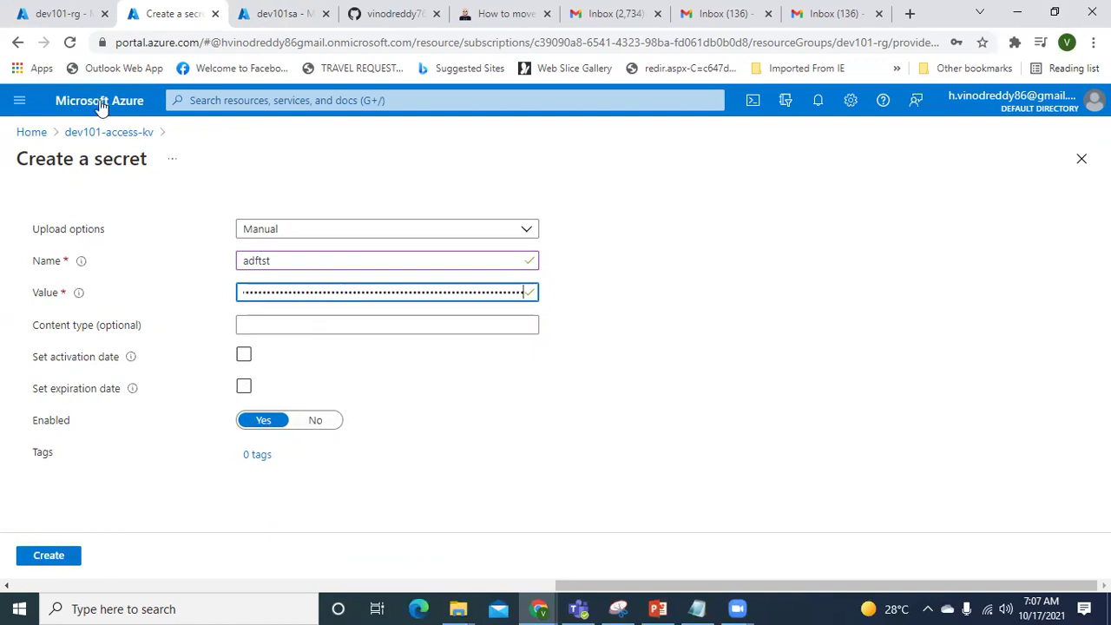
left_click(89, 134)
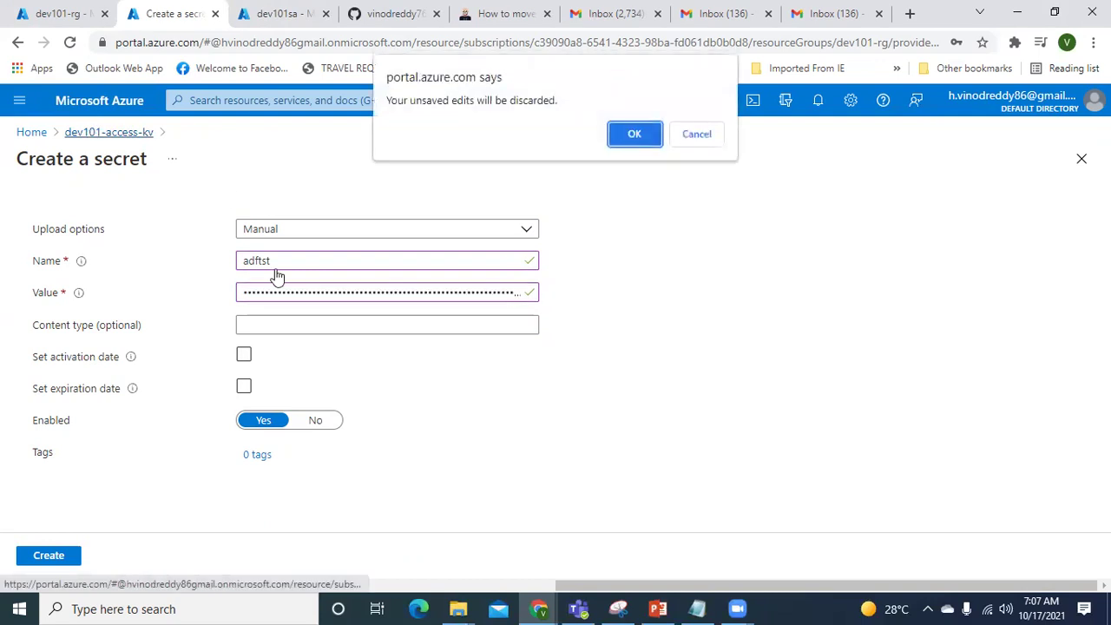
left_click(640, 134)
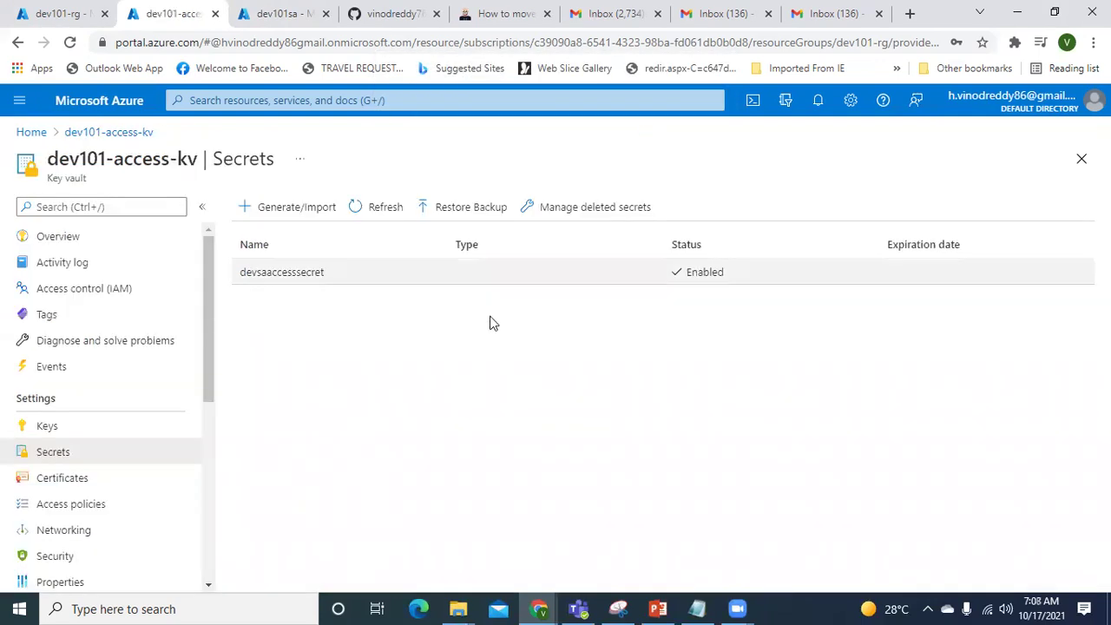
Step: View the versions of the devsaaccesssecret secret and the dev101-rg resources, ending on the Continuous Integration and Continuous Delivery slide in PowerPoint
left_click(281, 271)
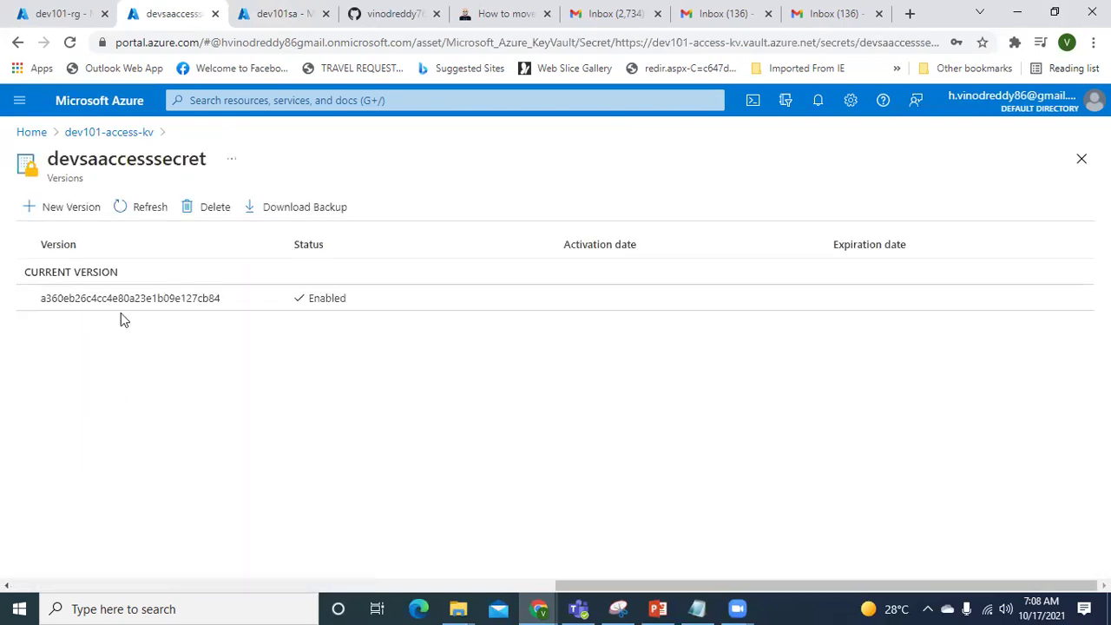
left_click(56, 13)
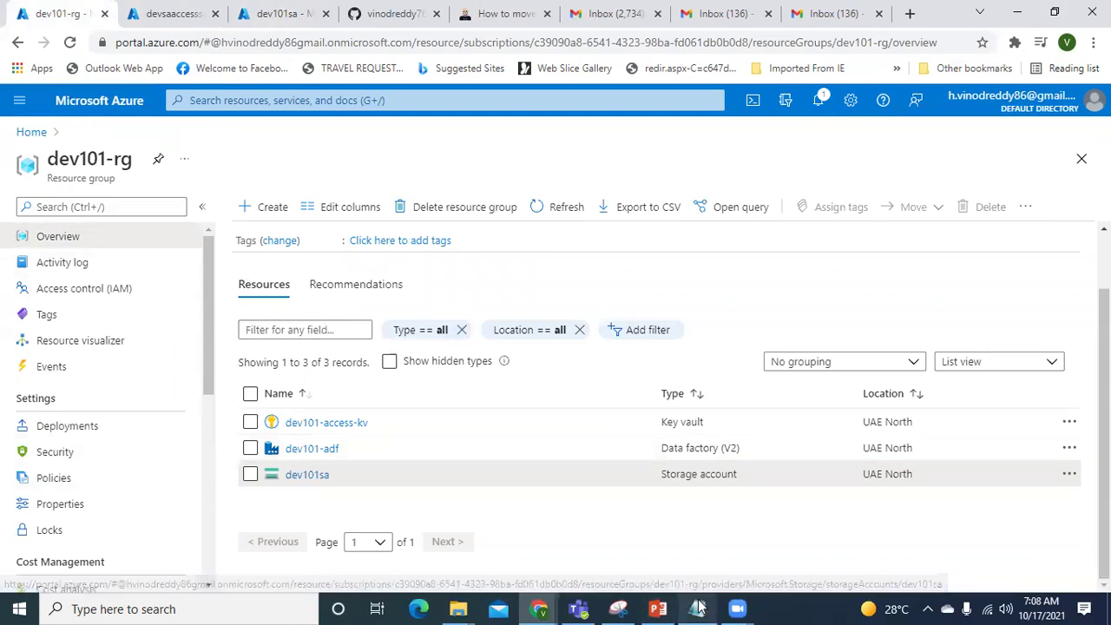
left_click(660, 609)
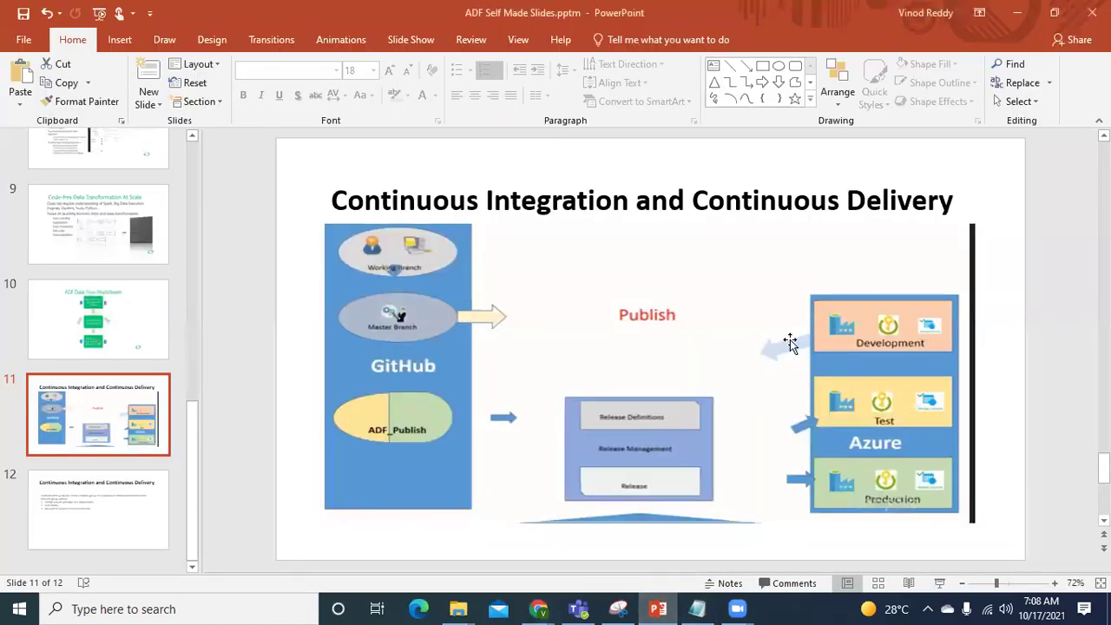